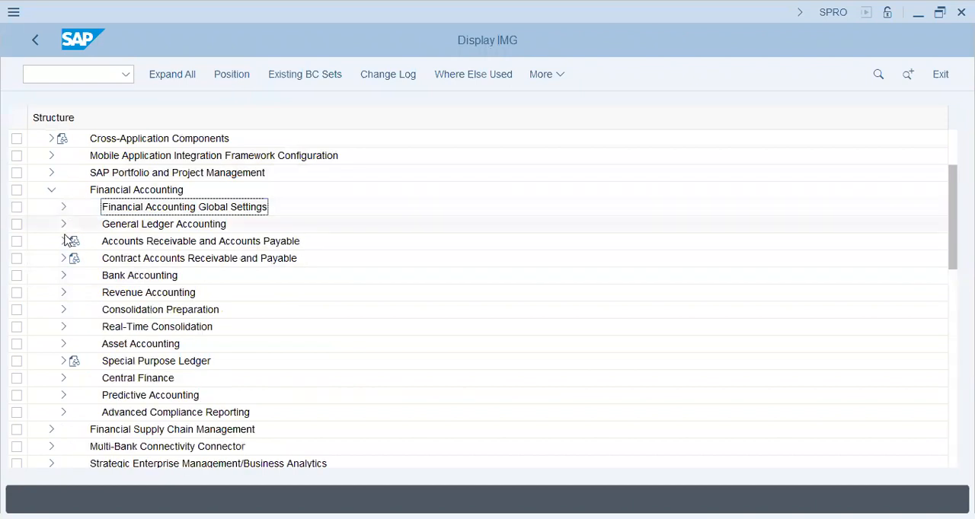
Expand General Ledger Accounting, Business Transactions and Document Splitting in the IMG structure, and select Classify G/L Accounts for Document Splitting.
{"action": "left_click", "coordinate": [62, 224]}
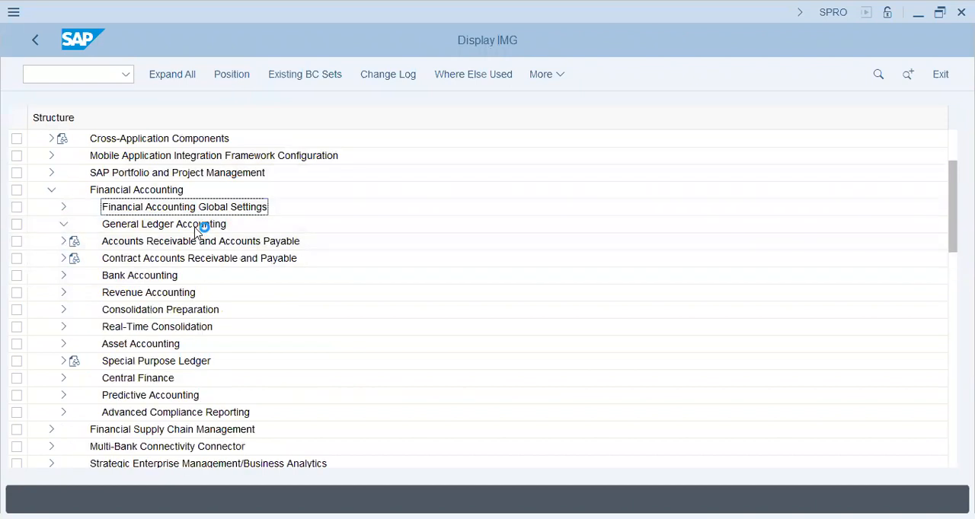
{"action": "left_click", "coordinate": [76, 259]}
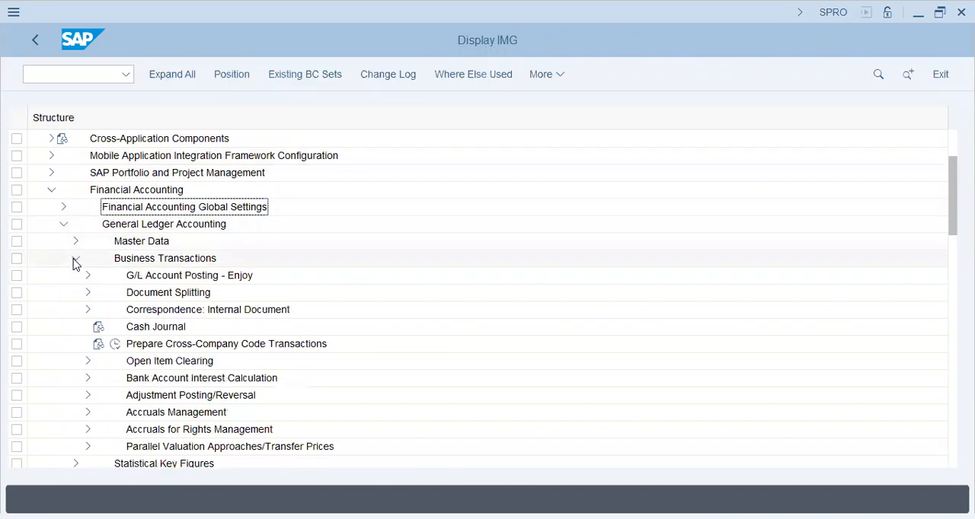
{"action": "left_click", "coordinate": [88, 293]}
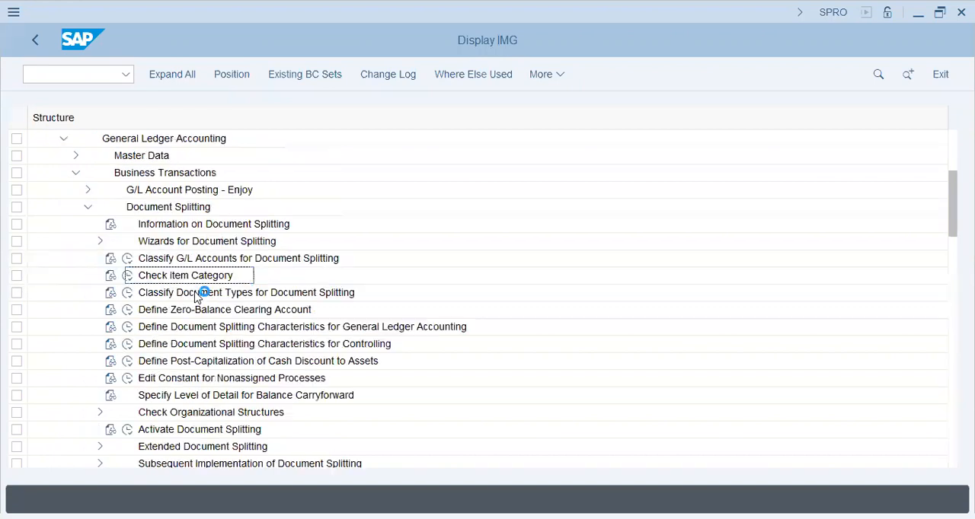
{"action": "left_click", "coordinate": [191, 258]}
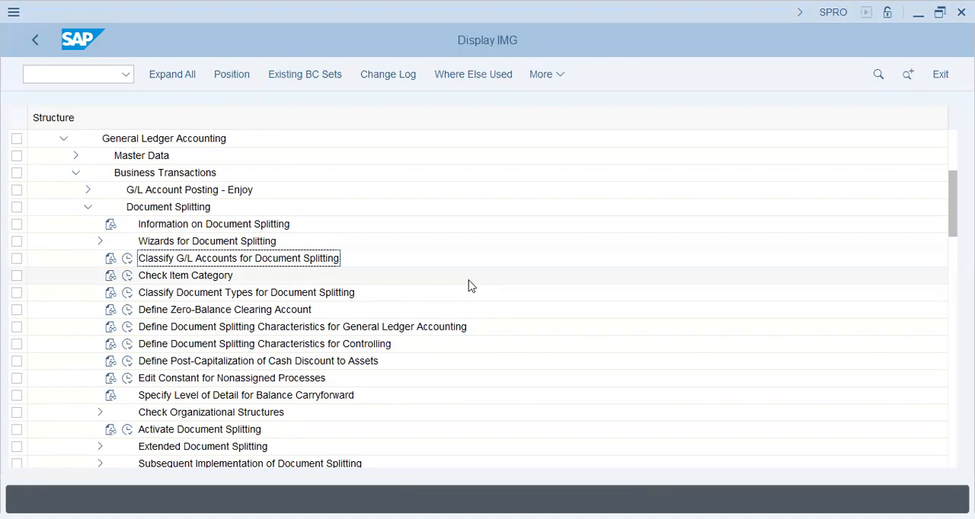
Switch to the empty Notepad file and write the heading "Document Splitting" followed by a blank line.
{"action": "key", "text": "alt+Tab"}
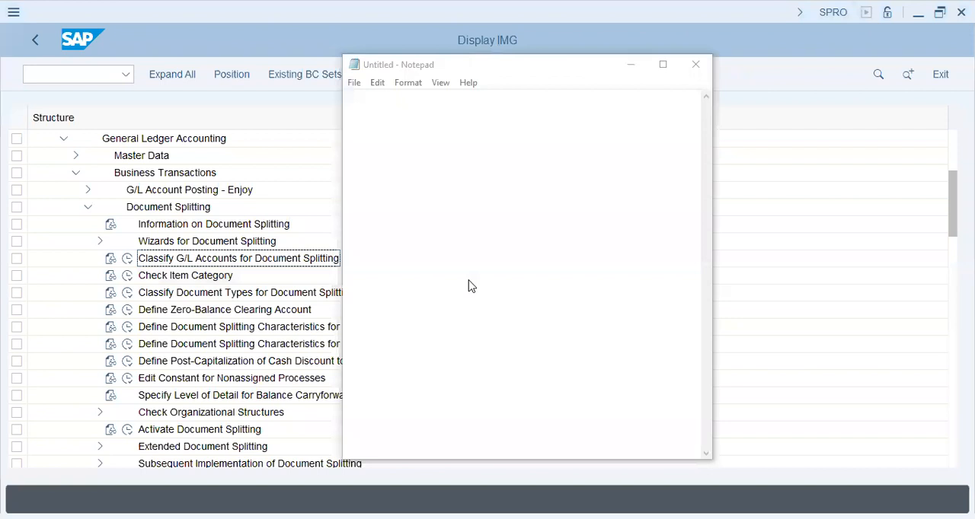
{"action": "left_click", "coordinate": [470, 285]}
{"action": "type", "text": "Document Spol"}
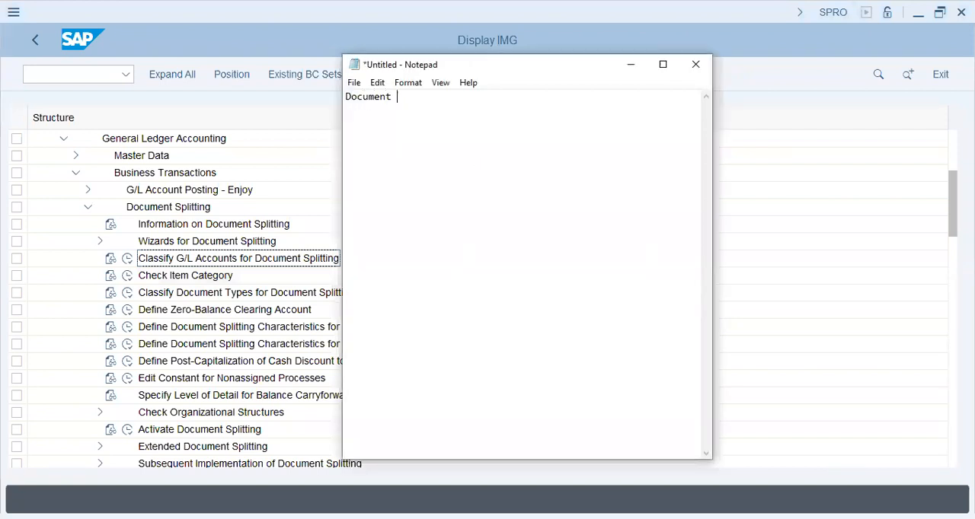
{"action": "key", "text": "BackSpace"}
{"action": "key", "text": "BackSpace"}
{"action": "type", "text": "litting"}
{"action": "key", "text": "Return"}
{"action": "key", "text": "Return"}
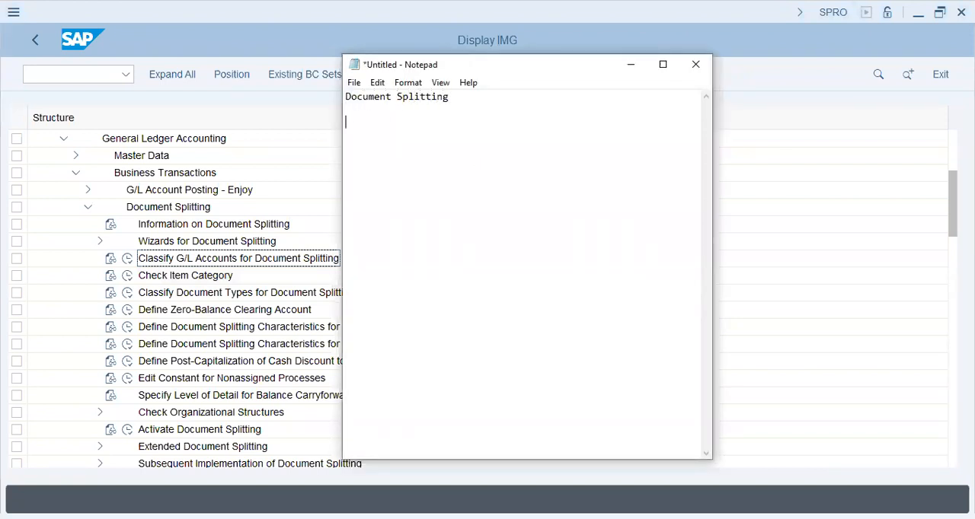
Write the indented example line "Purchase of Stocks --- -10,000" below the heading.
{"action": "right_click", "coordinate": [477, 159]}
{"action": "key", "text": "Escape"}
{"action": "type", "text": "Purchase of Stocks --- -10,000"}
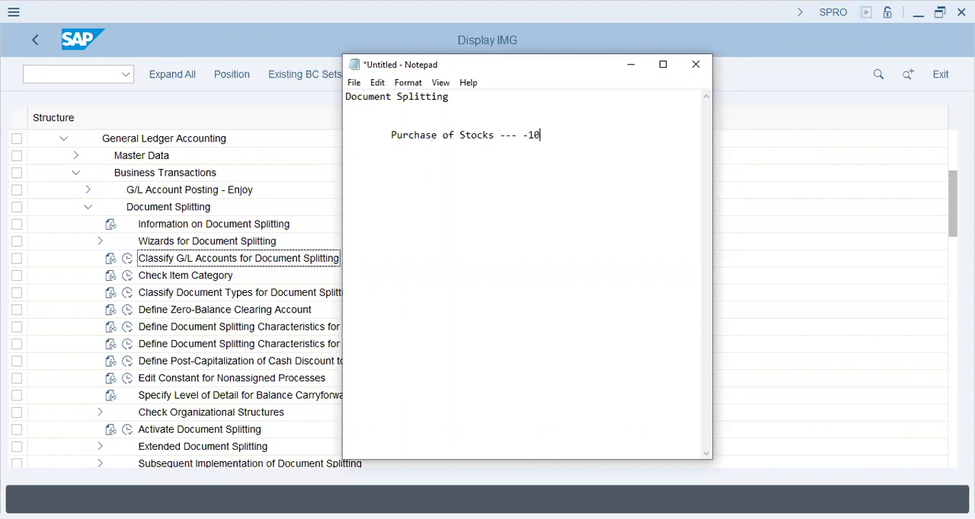
Add the offsetting line "from Vendor -- 10,000", indented under the stock purchase.
{"action": "key", "text": "Tab"}
{"action": "type", "text": "from Vendor"}
{"action": "key", "text": "Tab"}
{"action": "key", "text": "Tab"}
{"action": "key", "text": "BackSpace"}
{"action": "type", "text": "-- 10,0"}
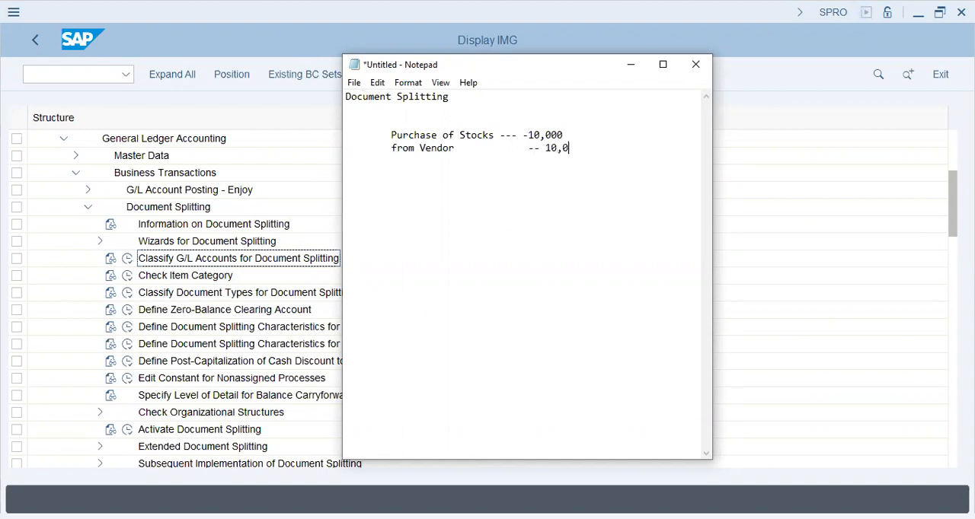
{"action": "type", "text": "00 ---------------"}
Add a dashed separator under the vendor line, followed by the indented line "Profit Center - Marketing".
{"action": "key", "text": "Return"}
{"action": "key", "text": "Tab"}
{"action": "type", "text": "WH"}
{"action": "key", "text": "BackSpace"}
{"action": "type", "text": "Profit Center - "}
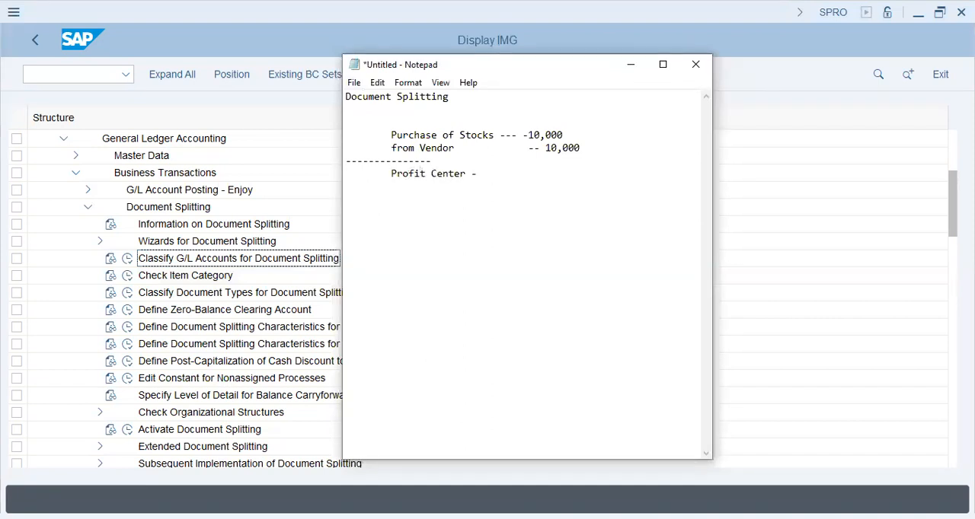
{"action": "type", "text": "Marketing"}
{"action": "key", "text": "Return"}
Add the indented line "Profit Ctr - - Sales" below the Marketing profit center.
{"action": "key", "text": "Tab"}
{"action": "type", "text": "Profit "}
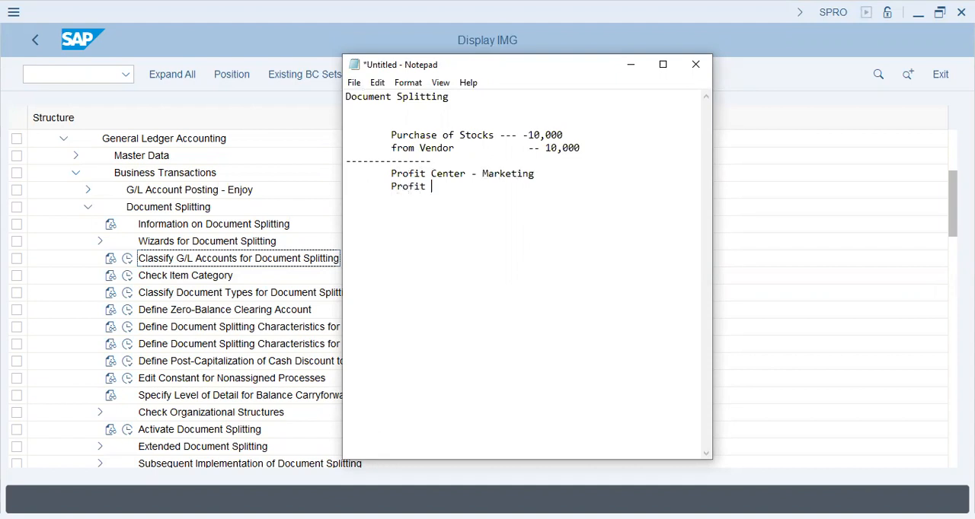
{"action": "type", "text": "Cdnter"}
{"action": "key", "text": "BackSpace"}
{"action": "key", "text": "BackSpace"}
{"action": "key", "text": "BackSpace"}
{"action": "key", "text": "BackSpace"}
{"action": "key", "text": "BackSpace"}
{"action": "type", "text": "tr  - - Sales"}
{"action": "key", "text": "Return"}
Add a third indented line, "Profit Ctr - - Customer Service", and leave blank space beneath it.
{"action": "key", "text": "Tab"}
{"action": "key", "text": "Tab"}
{"action": "key", "text": "BackSpace"}
{"action": "type", "text": "Profit Ctr -  - Customer Service"}
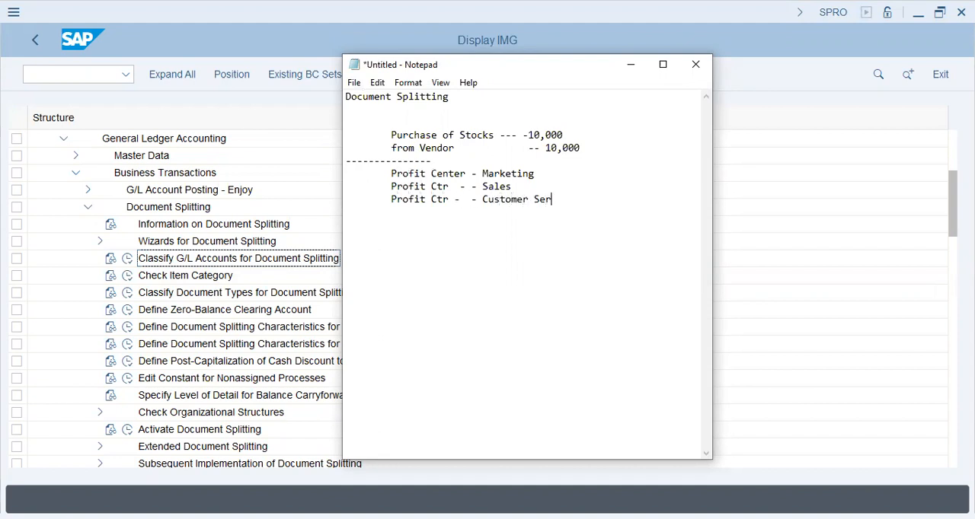
{"action": "key", "text": "Return"}
{"action": "key", "text": "Return"}
{"action": "key", "text": "Tab"}
{"action": "key", "text": "Return"}
{"action": "key", "text": "Tab"}
Add a dashed separator below the profit center list and write "Stocks." under it.
{"action": "left_click", "coordinate": [477, 157]}
{"action": "key", "text": "Down"}
{"action": "key", "text": "Down"}
{"action": "type", "text": "-------------"}
{"action": "key", "text": "Return"}
{"action": "type", "text": "Sotc"}
{"action": "key", "text": "BackSpace"}
{"action": "key", "text": "BackSpace"}
{"action": "key", "text": "BackSpace"}
{"action": "type", "text": "tocks."}
Write the indented question "Division..??" under Stocks and leave blank lines after it.
{"action": "key", "text": "Return"}
{"action": "key", "text": "Tab"}
{"action": "type", "text": "Division..??"}
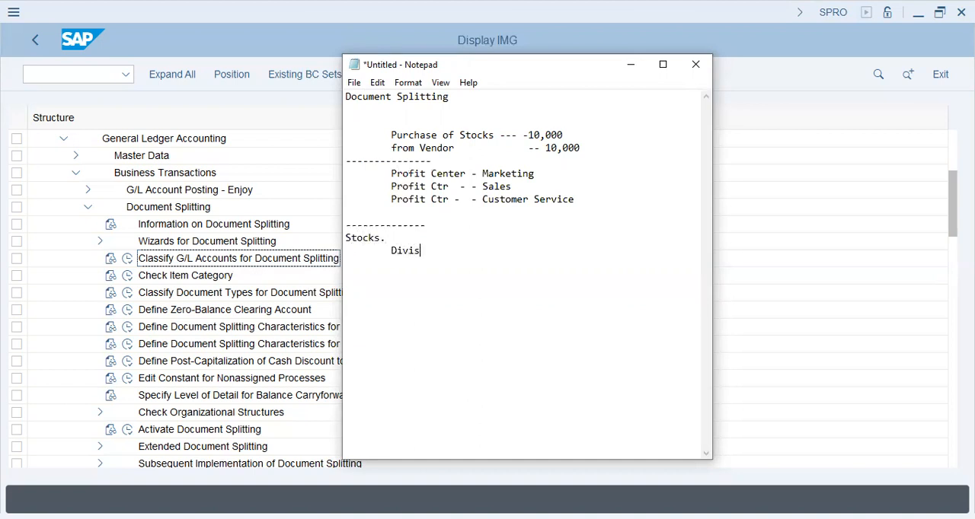
{"action": "key", "text": "Return"}
{"action": "key", "text": "Return"}
{"action": "key", "text": "Return"}
Add an indented dashed separator with the lines "Input Taxes" and "WHT" beneath it.
{"action": "key", "text": "Tab"}
{"action": "type", "text": "------------ \t"}
{"action": "type", "text": "Input Taxe"}
{"action": "type", "text": "s"}
{"action": "key", "text": "Return"}
{"action": "key", "text": "Tab"}
{"action": "type", "text": "WHT \t"}
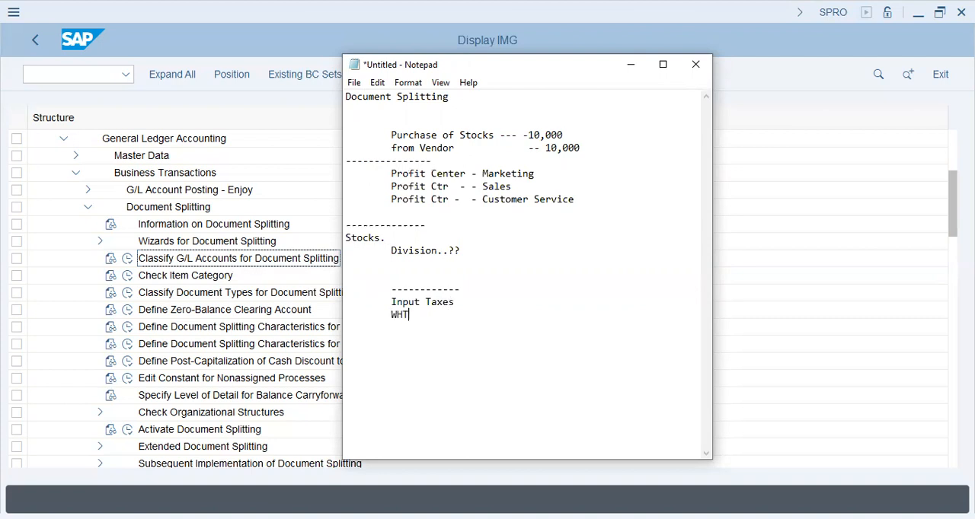
{"action": "type", "text": "------------"}
Add a dashed separator after WHT and start a "Doc. Split" list with the further indented entry "Segment".
{"action": "key", "text": "Return"}
{"action": "key", "text": "Tab"}
{"action": "type", "text": "Doc. Split"}
{"action": "key", "text": "Tab"}
{"action": "type", "text": "sfgme"}
{"action": "key", "text": "BackSpace"}
{"action": "key", "text": "BackSpace"}
{"action": "key", "text": "BackSpace"}
{"action": "key", "text": "BackSpace"}
{"action": "key", "text": "BackSpace"}
{"action": "type", "text": "Segment"}
Add the entries "Profit Center" and "Business area" under Segment in the Doc. Split list.
{"action": "key", "text": "Return"}
{"action": "key", "text": "Tab"}
{"action": "key", "text": "Tab"}
{"action": "type", "text": "Profit Center"}
{"action": "key", "text": "Return"}
{"action": "key", "text": "Tab"}
{"action": "key", "text": "Tab"}
{"action": "type", "text": "Business area"}
Below a new dashed separator, write the line "Divide GLs > Category (Assets, Liab, Tax, Vend)".
{"action": "key", "text": "Return"}
{"action": "key", "text": "Tab"}
{"action": "key", "text": "Return"}
{"action": "key", "text": "Return"}
{"action": "key", "text": "Tab"}
{"action": "type", "text": "------------"}
{"action": "type", "text": "Divide GLs "}
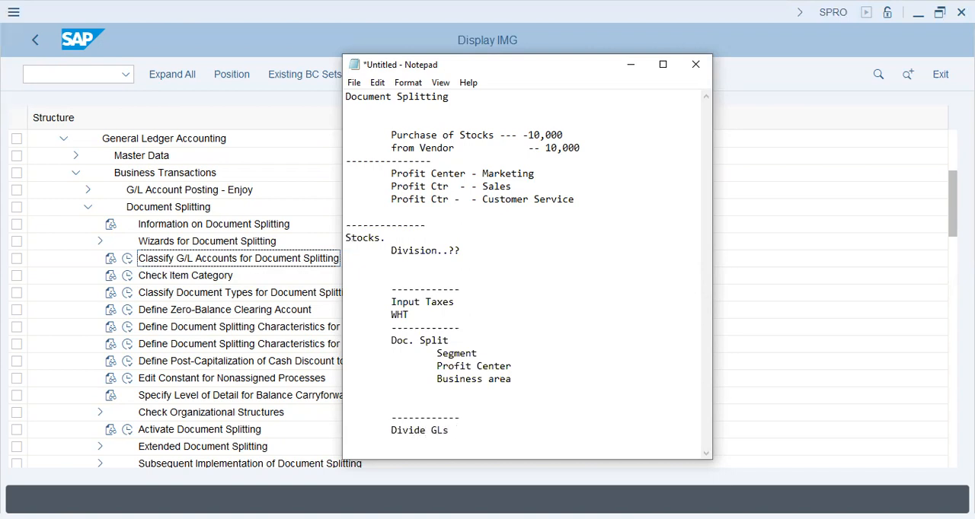
{"action": "type", "text": "> Category (Assets, L"}
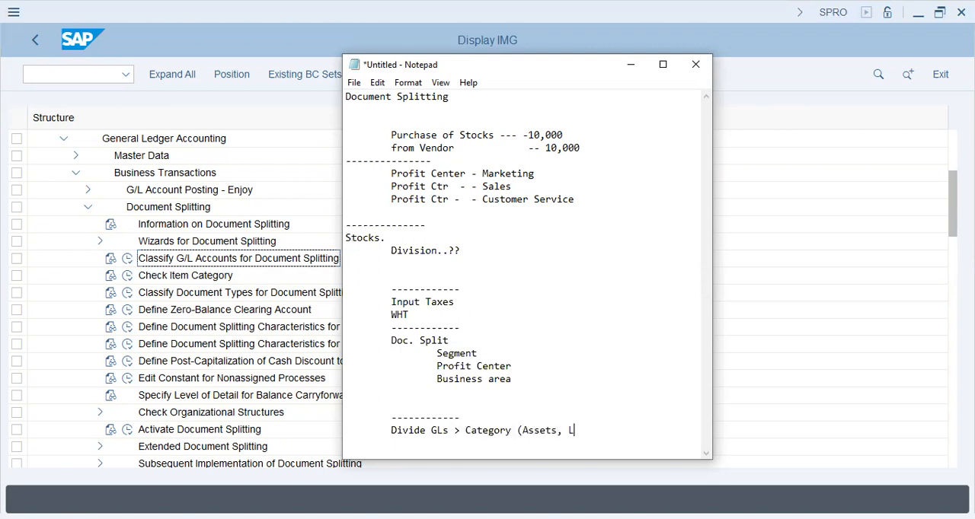
{"action": "type", "text": "iab, Tax, "}
{"action": "type", "text": "Vendor"}
{"action": "key", "text": "BackSpace"}
{"action": "key", "text": "BackSpace"}
{"action": "type", "text": ")"}
Add the further indented line "--> Profit Center Categories (default profit)" under the Divide GLs line.
{"action": "key", "text": "Return"}
{"action": "key", "text": "Tab"}
{"action": "key", "text": "Tab"}
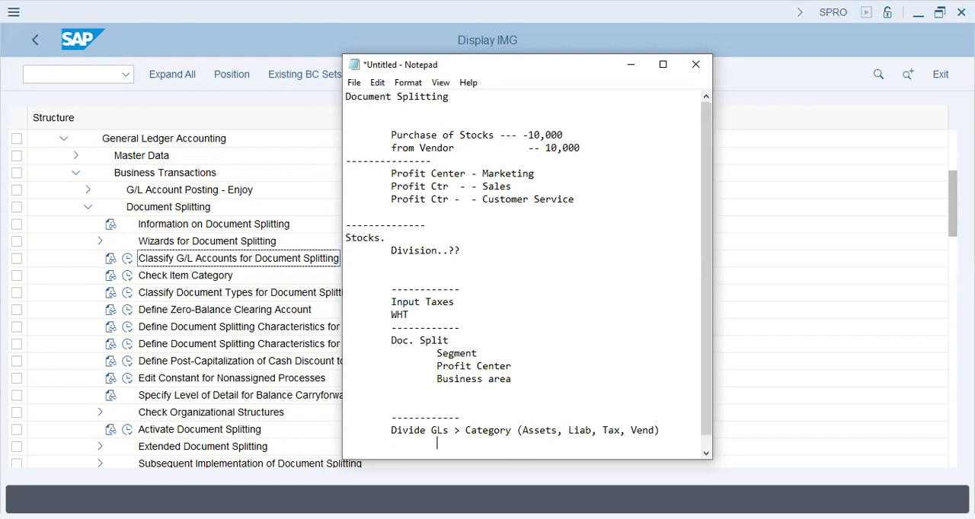
{"action": "type", "text": "_"}
{"action": "key", "text": "BackSpace"}
{"action": "type", "text": "--> Profit Center Catego"}
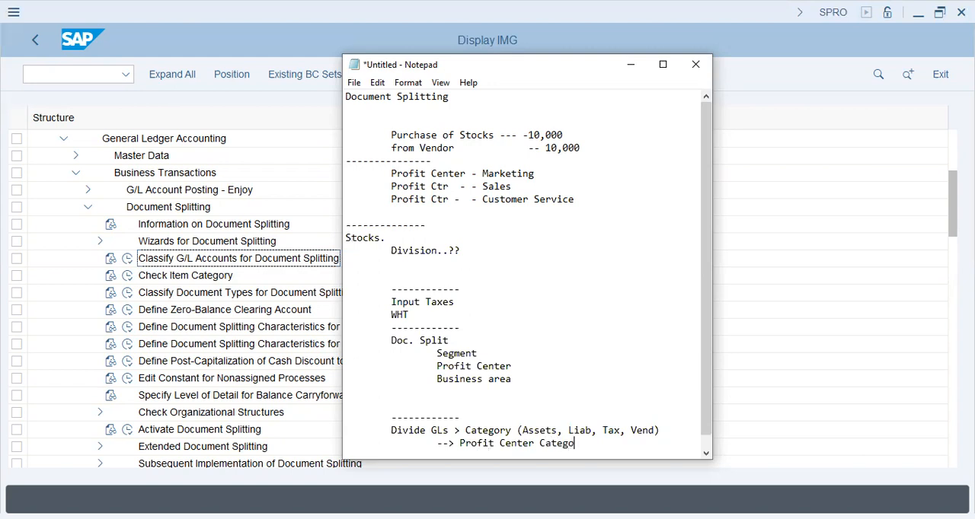
{"action": "type", "text": "ries (default profit)"}
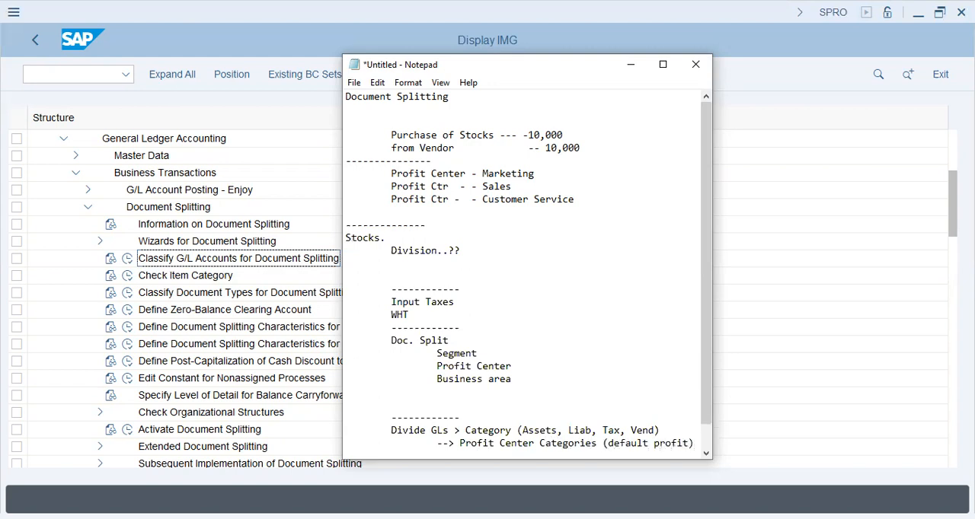
Add an indented line holding a single dash, followed by a blank line, below the profit center categories.
{"action": "key", "text": "Return"}
{"action": "key", "text": "Tab"}
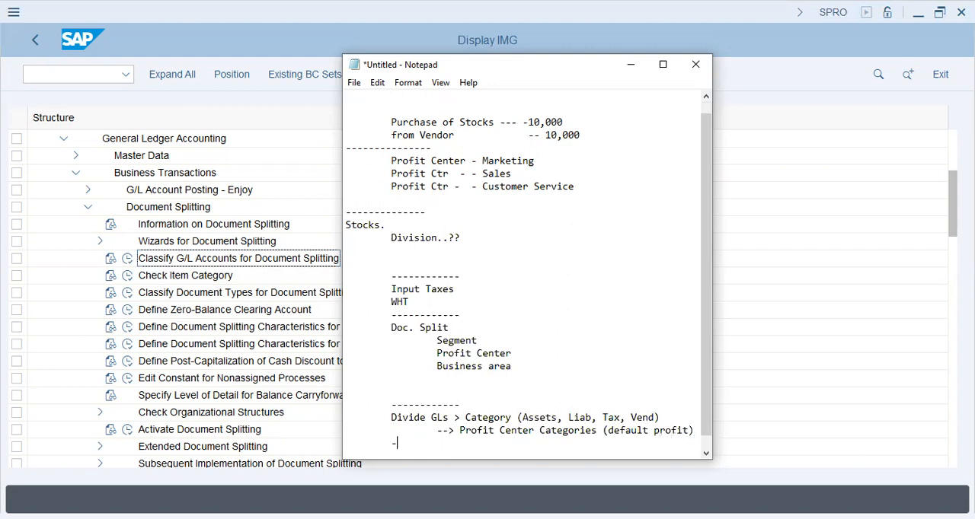
{"action": "type", "text": "-"}
{"action": "key", "text": "Return"}
{"action": "key", "text": "Tab"}
{"action": "key", "text": "Return"}
{"action": "key", "text": "Tab"}
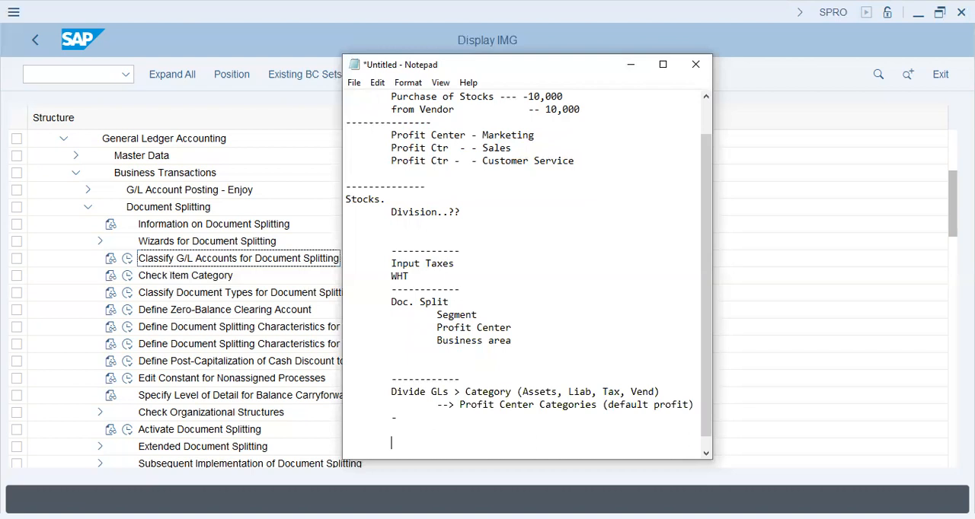
Write the example posting line "Stocks/Expen/Purh --- Pr.Ctr --- 3000".
{"action": "type", "text": "Sot"}
{"action": "key", "text": "BackSpace"}
{"action": "key", "text": "BackSpace"}
{"action": "type", "text": "tocks/Expen/Purh --- Pre"}
{"action": "key", "text": "BackSpace"}
{"action": "type", "text": ".Ctr --- 3000"}
Add a dashed Vendor line with the amount 3000, followed by a line reading "WHT".
{"action": "key", "text": "Return"}
{"action": "type", "text": "Vendor -------------"}
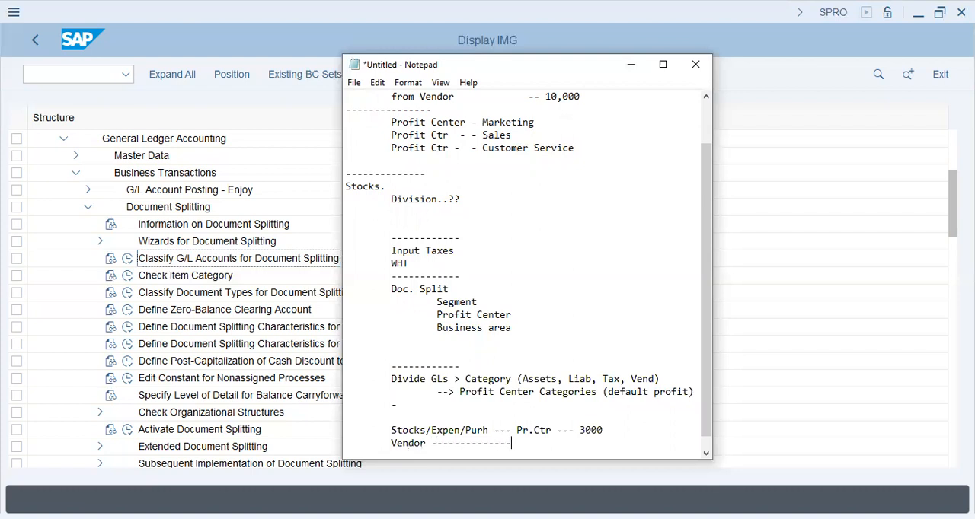
{"action": "type", "text": "------------ 3000"}
{"action": "key", "text": "Return"}
{"action": "type", "text": "WHT"}
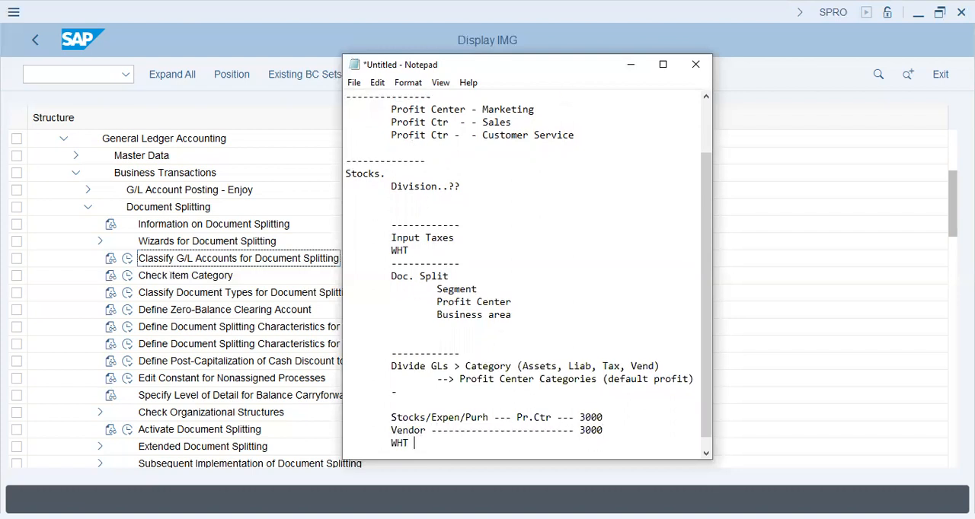
Add a dashed Sales Tax line with the amount 200 and close the example with a short dashed line.
{"action": "key", "text": "Return"}
{"action": "type", "text": "Sales Tax ---------------------"}
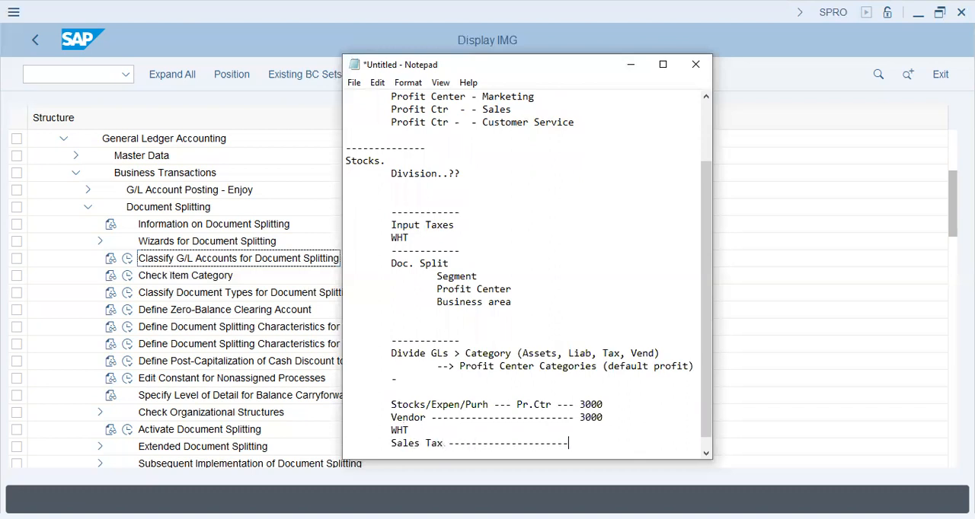
{"action": "type", "text": " 1"}
{"action": "key", "text": "BackSpace"}
{"action": "type", "text": "200"}
{"action": "key", "text": "Return"}
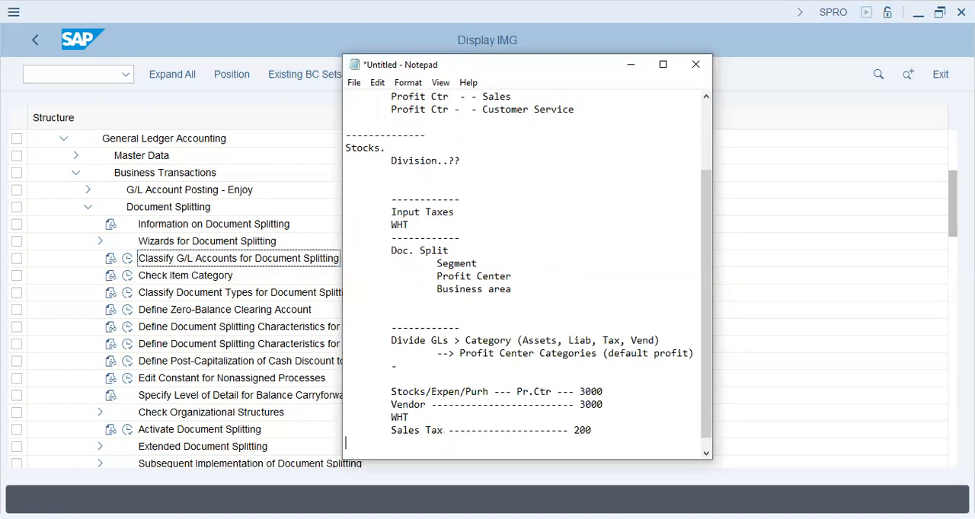
{"action": "type", "text": "---------"}
{"action": "key", "text": "Return"}
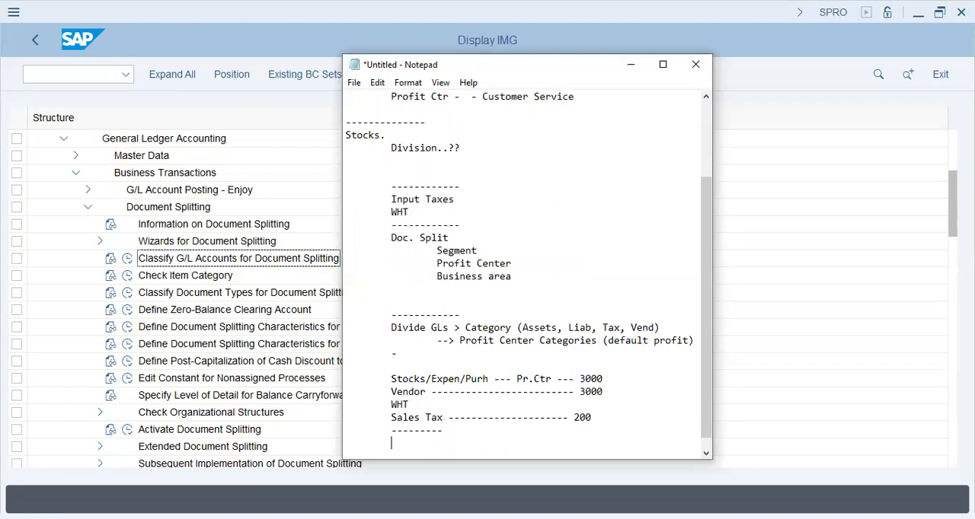
Change the profit center label in the Stocks/Expen/Purh line to "Pr.Ctr3".
{"action": "left_click", "coordinate": [557, 379]}
{"action": "type", "text": "1"}
{"action": "key", "text": "BackSpace"}
{"action": "type", "text": "2"}
{"action": "key", "text": "BackSpace"}
{"action": "type", "text": "3"}
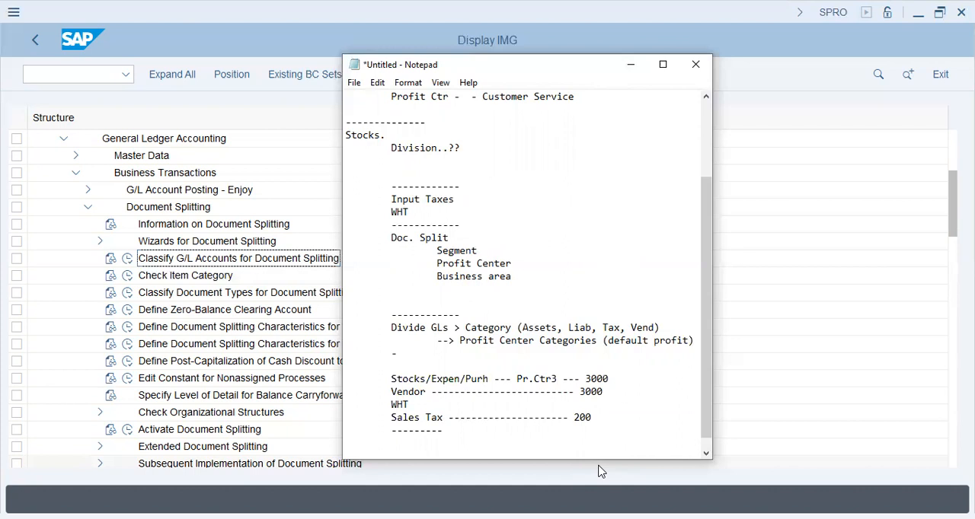
Change the profit center label in the Stocks/Expen/Purh line back to "Pr.Ctr".
{"action": "key", "text": "BackSpace"}
{"action": "left_click_drag", "start_coordinate": [390, 379], "coordinate": [488, 431]}
{"action": "left_click", "coordinate": [505, 435]}
{"action": "scroll", "coordinate": [505, 435], "scroll_direction": "down", "scroll_amount": 1}
Open the Classify G/L Accounts for Document Splitting activity for chart of accounts AA42.
{"action": "left_click", "coordinate": [849, 337]}
{"action": "left_click", "coordinate": [127, 258]}
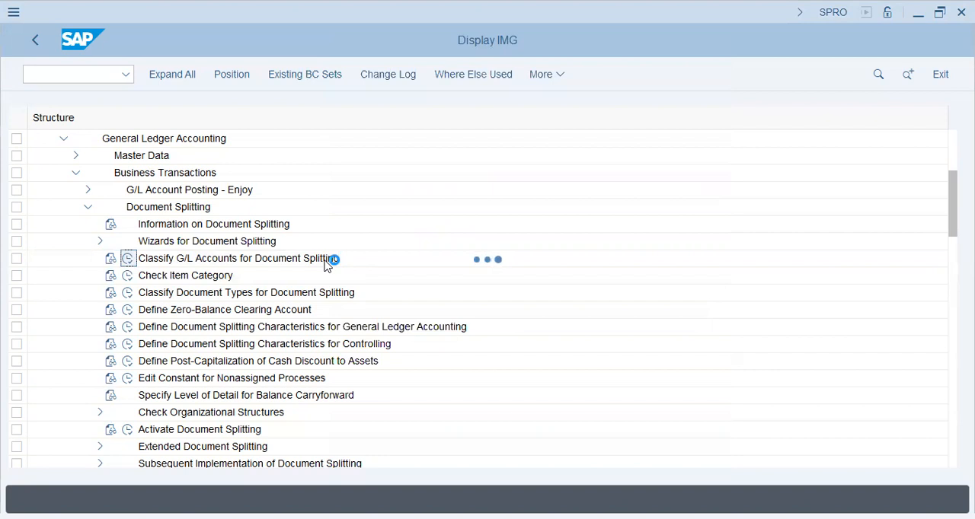
{"action": "type", "text": "AA42"}
{"action": "key", "text": "Return"}
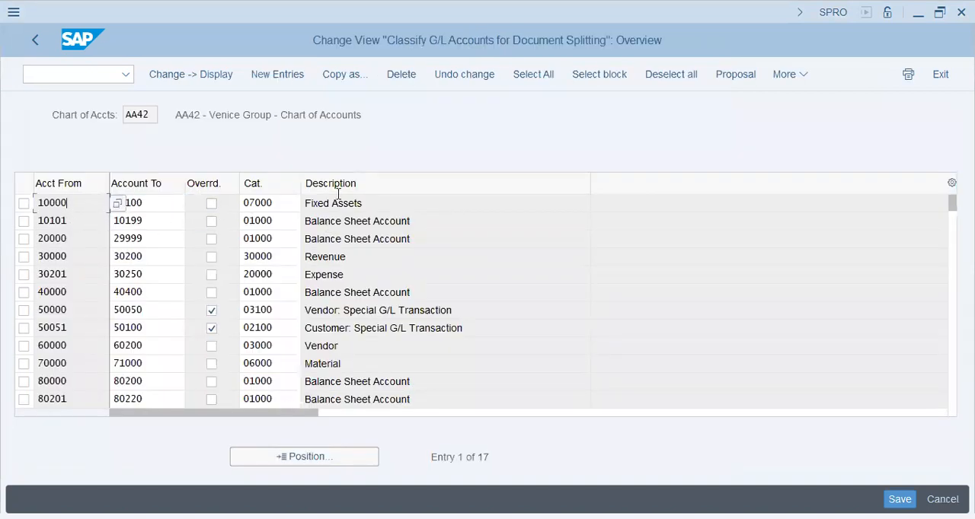
Copy the AA42 account ranges and their categories for the rows starting at 10000 through 80201.
{"action": "left_click", "coordinate": [387, 200]}
{"action": "left_click_drag", "start_coordinate": [40, 200], "coordinate": [281, 387]}
{"action": "key", "text": "ctrl+c"}
{"action": "key", "text": "alt+Tab"}
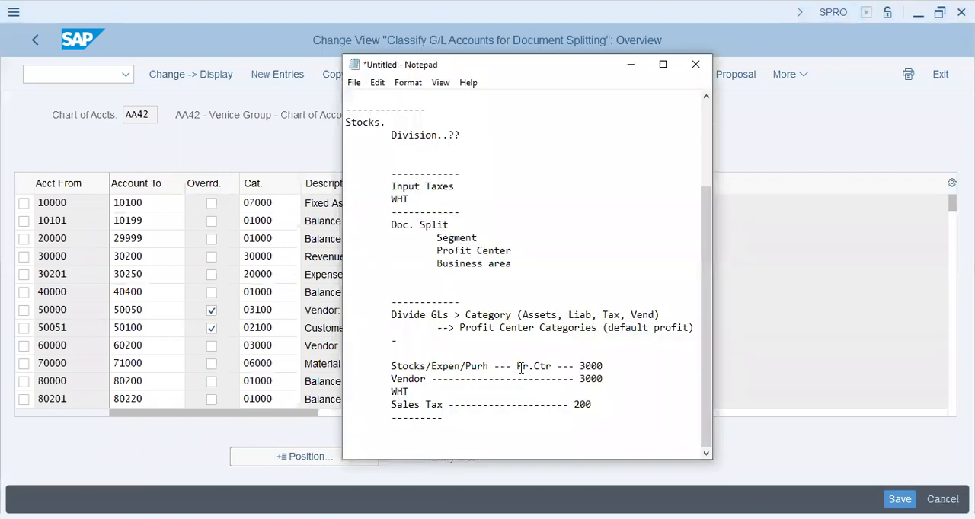
{"action": "key", "text": "alt+Tab"}
Open transaction FB50 in a new session.
{"action": "type", "text": "/"}
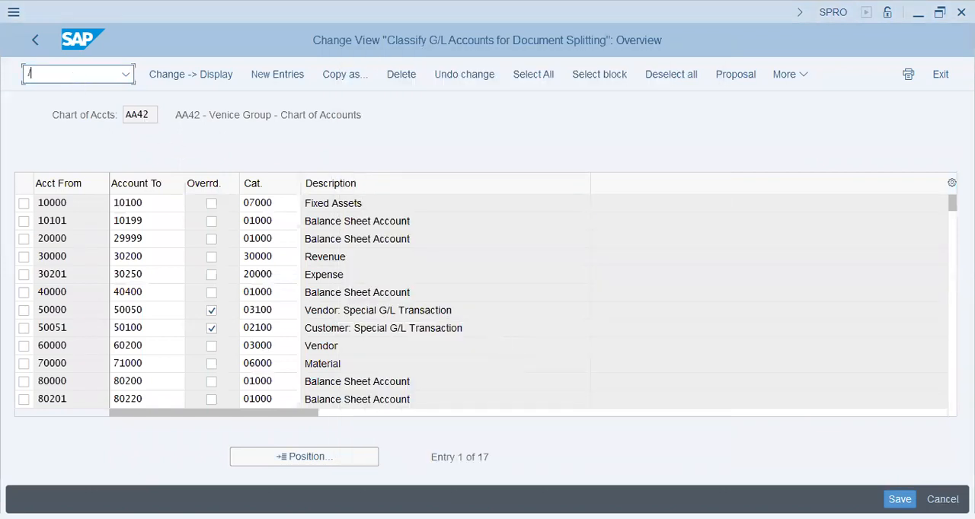
{"action": "type", "text": "ofb50"}
{"action": "key", "text": "Return"}
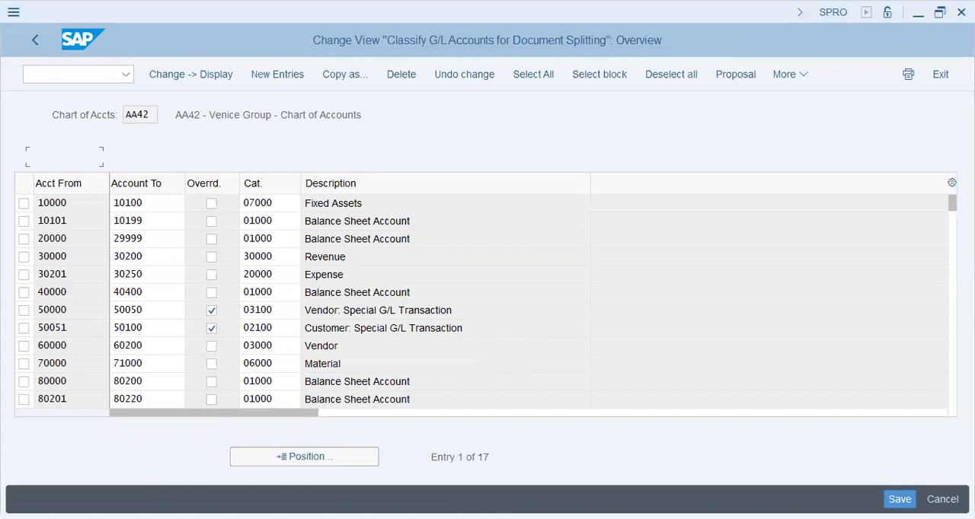
Paste the copied account ranges and categories below the posting example in the Notepad notes.
{"action": "key", "text": "alt+Tab"}
{"action": "key", "text": "Return"}
{"action": "key", "text": "ctrl+v"}
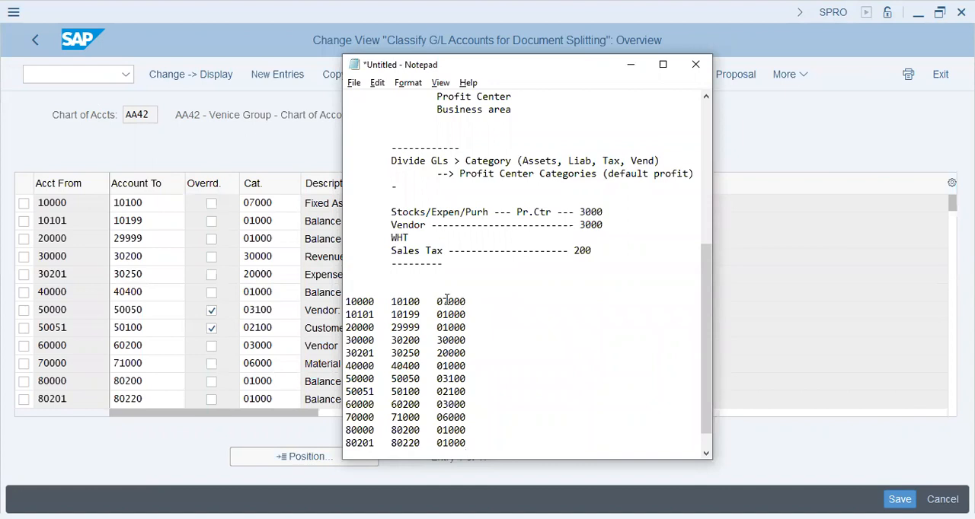
Copy the remaining AA42 rows, 80221 through 90100 with their categories, and add them to the end of the list in the notes.
{"action": "key", "text": "alt+Tab"}
{"action": "scroll", "coordinate": [389, 254], "scroll_direction": "down", "scroll_amount": 3}
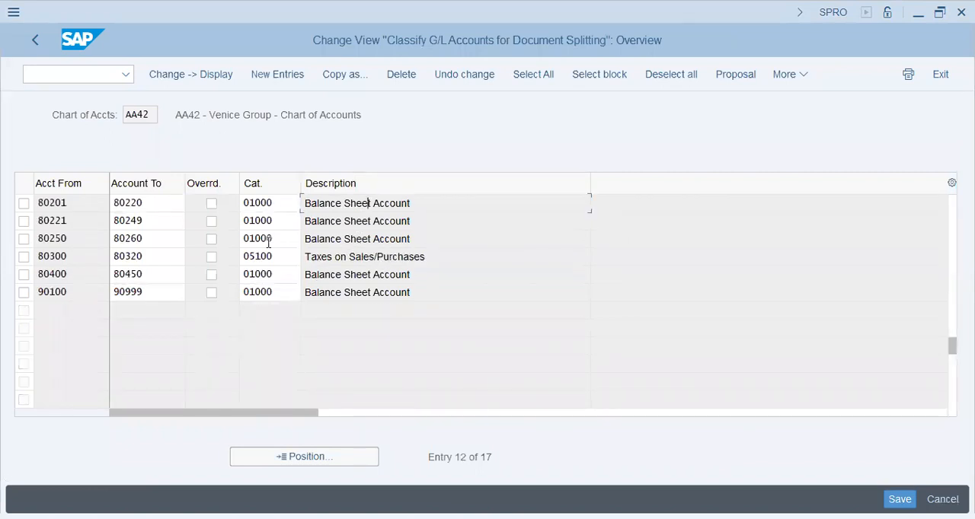
{"action": "key", "text": "alt+Tab"}
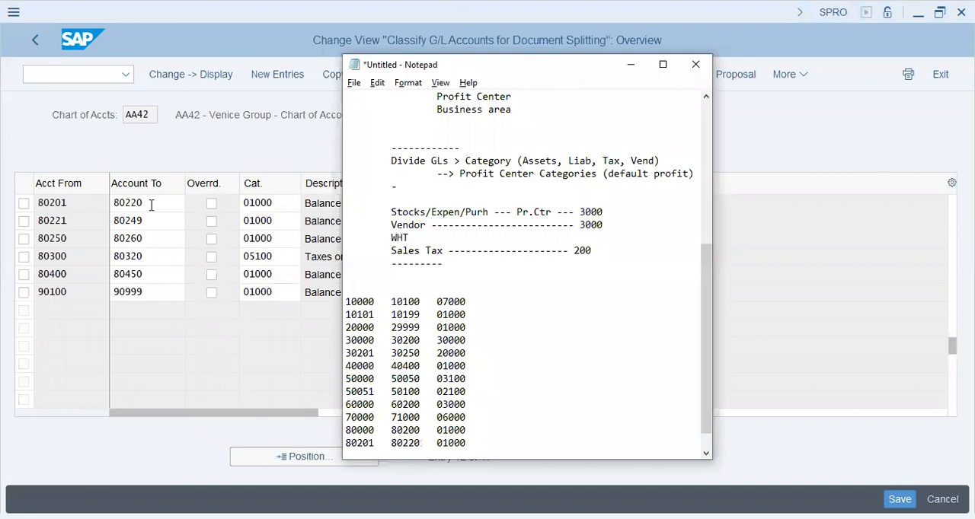
{"action": "key", "text": "alt+Tab"}
{"action": "left_click", "coordinate": [68, 222]}
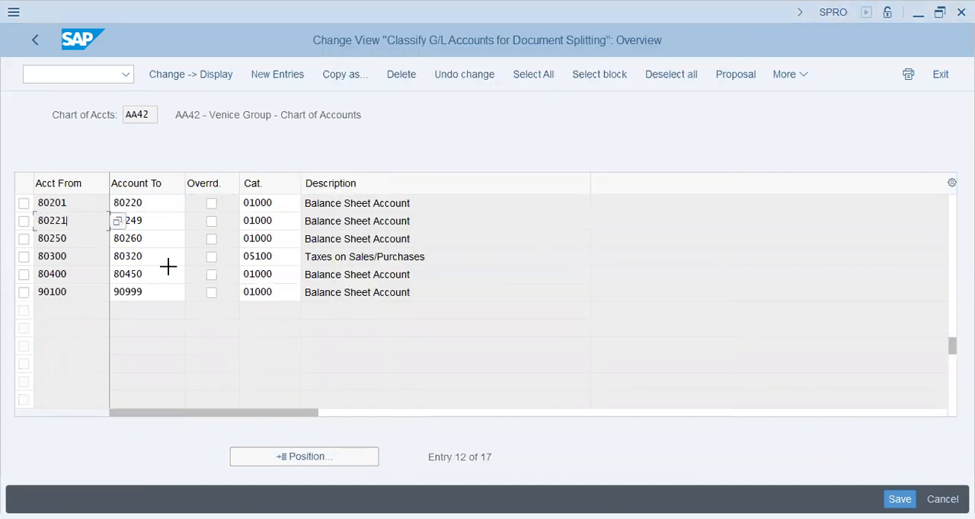
{"action": "left_click_drag", "start_coordinate": [47, 221], "coordinate": [266, 301]}
{"action": "key", "text": "ctrl+c"}
{"action": "key", "text": "alt+Tab"}
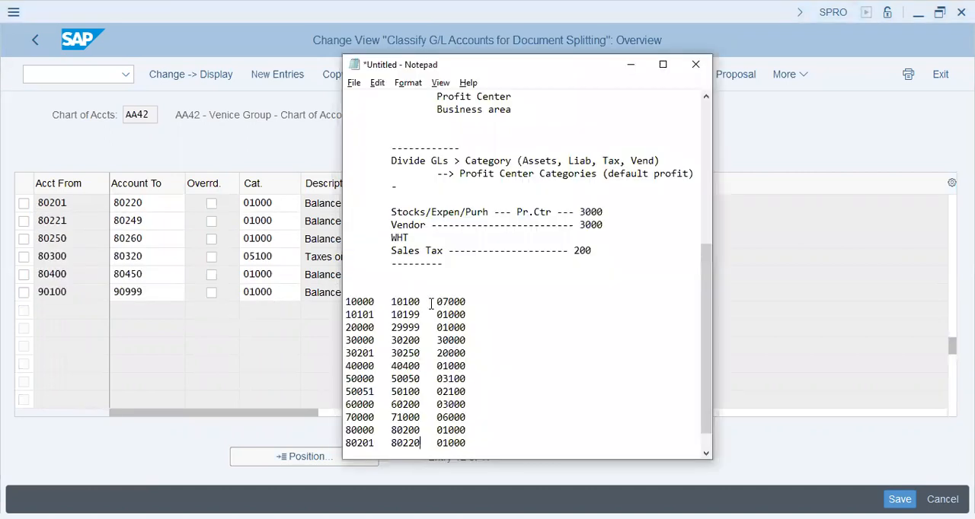
{"action": "key", "text": "ctrl+v"}
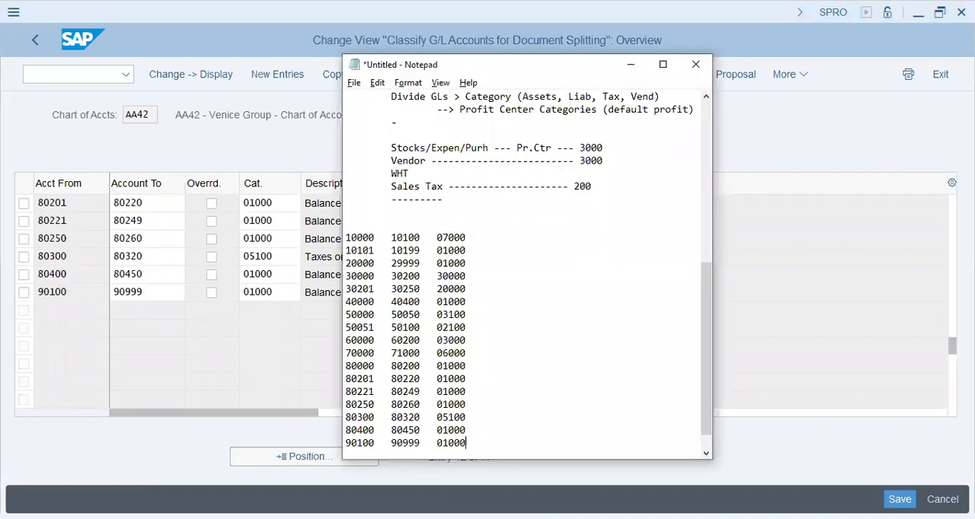
{"action": "key", "text": "Up"}
{"action": "key", "text": "Up"}
{"action": "key", "text": "Up"}
{"action": "key", "text": "Up"}
{"action": "key", "text": "Up"}
{"action": "key", "text": "Up"}
{"action": "left_click", "coordinate": [476, 402]}
{"action": "left_click", "coordinate": [479, 447]}
Return to the IMG and reopen Classify G/L Accounts for Document Splitting for chart of accounts AA46.
{"action": "left_click", "coordinate": [101, 75]}
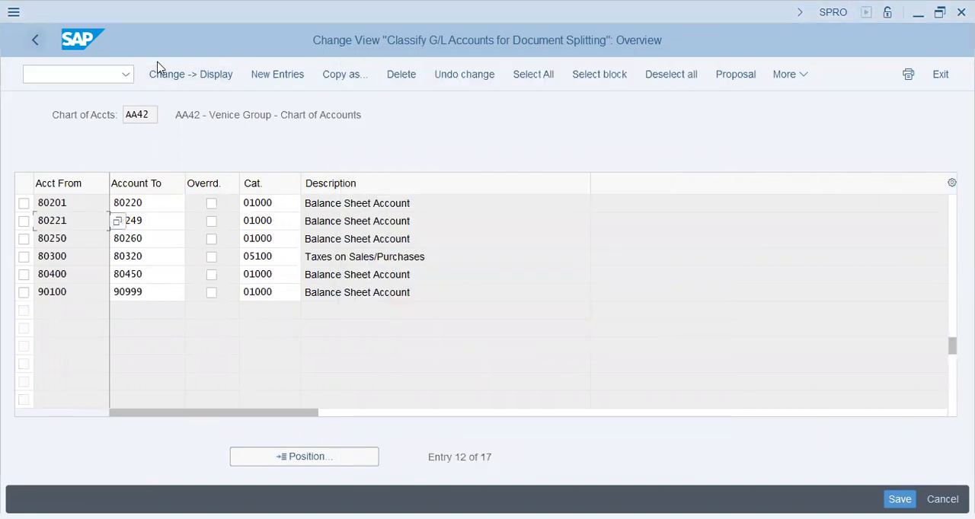
{"action": "left_click", "coordinate": [30, 43]}
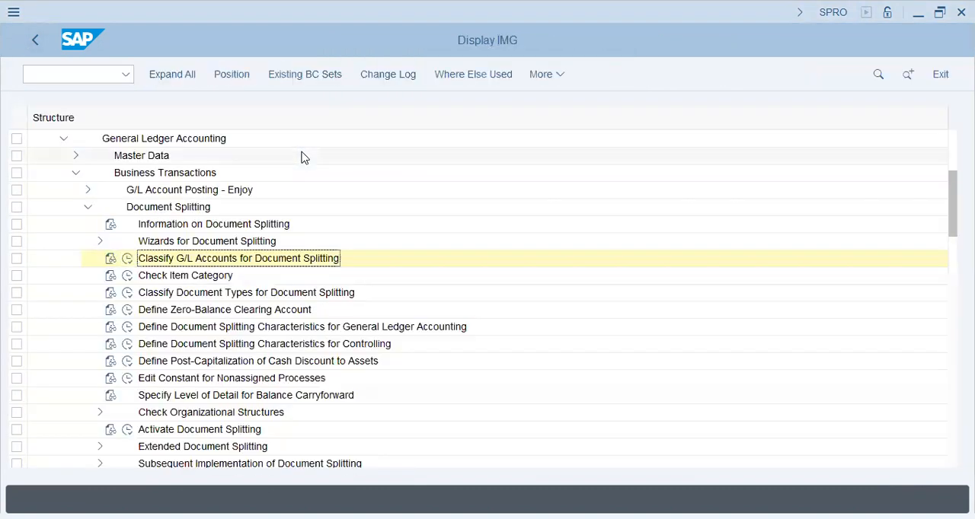
{"action": "left_click", "coordinate": [127, 260]}
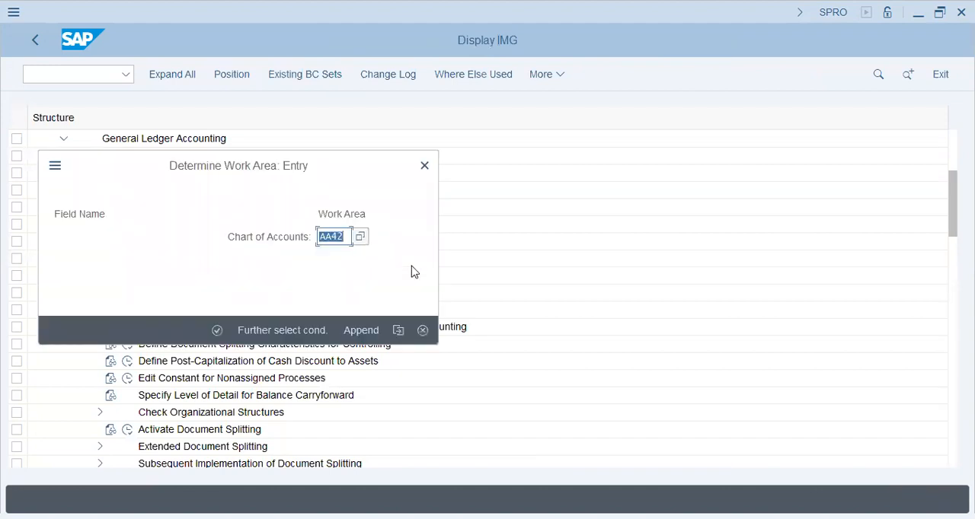
{"action": "type", "text": "aa4"}
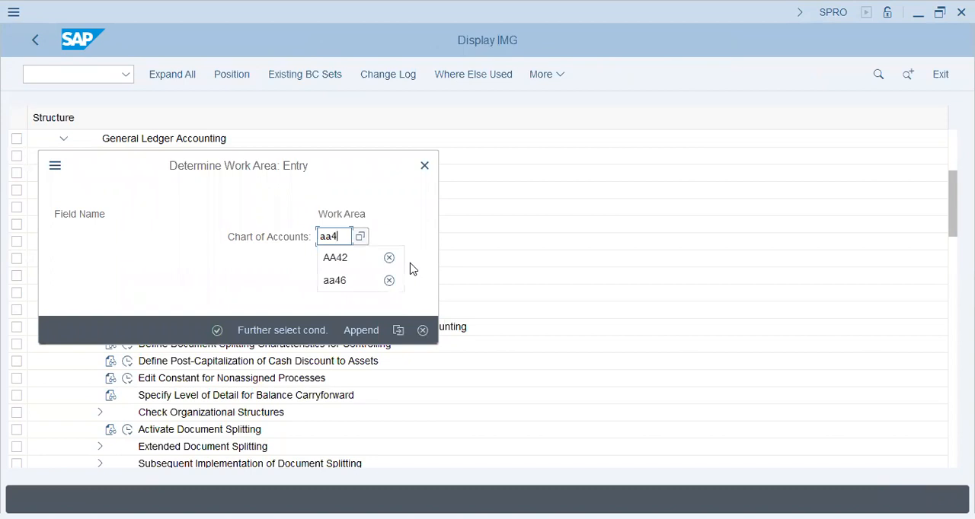
{"action": "type", "text": "6"}
{"action": "key", "text": "Return"}
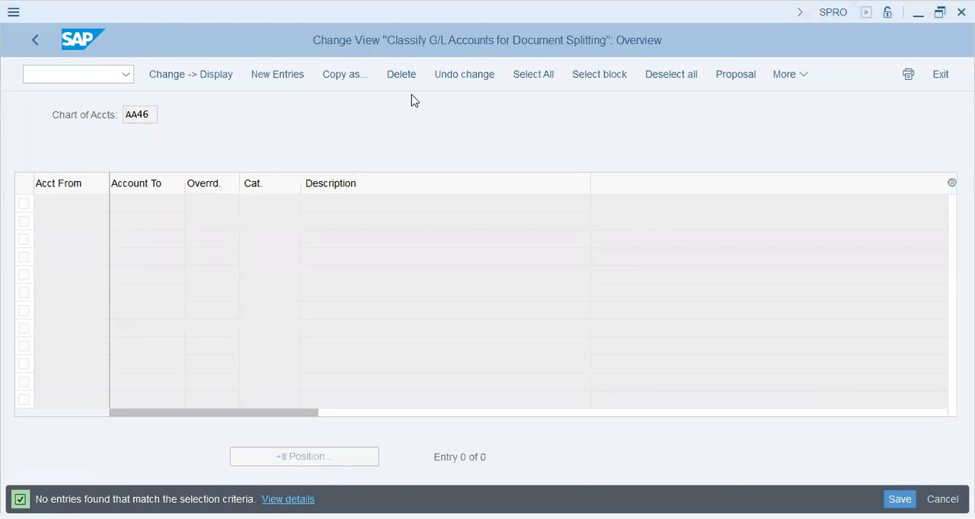
{"action": "left_click", "coordinate": [192, 248]}
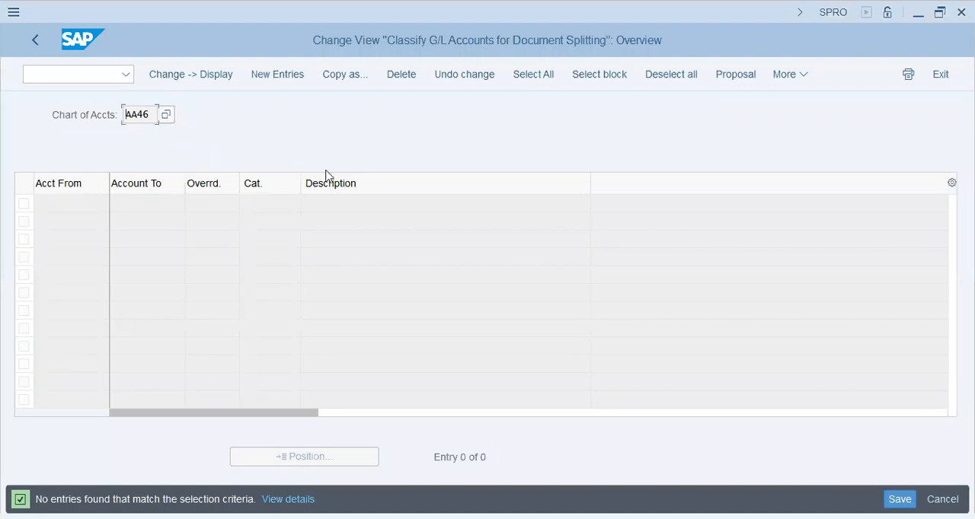
{"action": "left_click", "coordinate": [298, 80]}
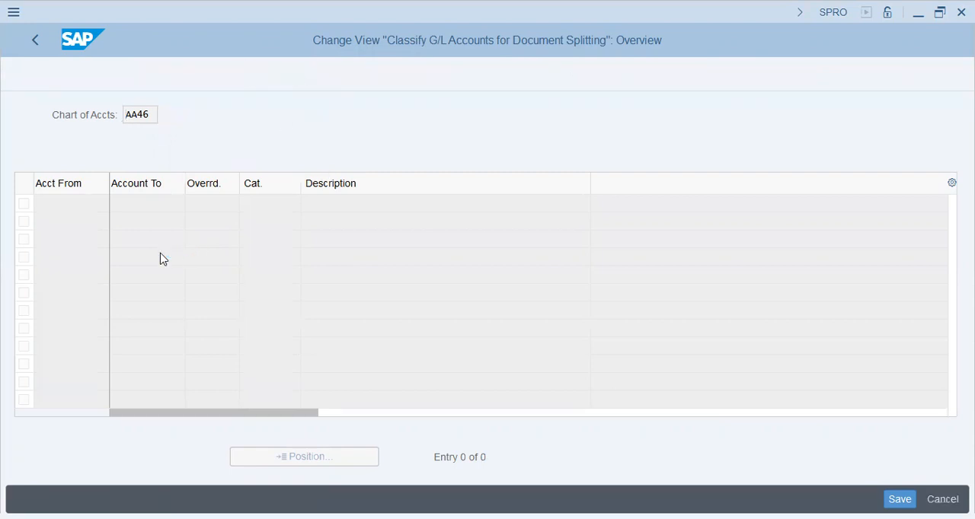
{"action": "key", "text": "ctrl+v"}
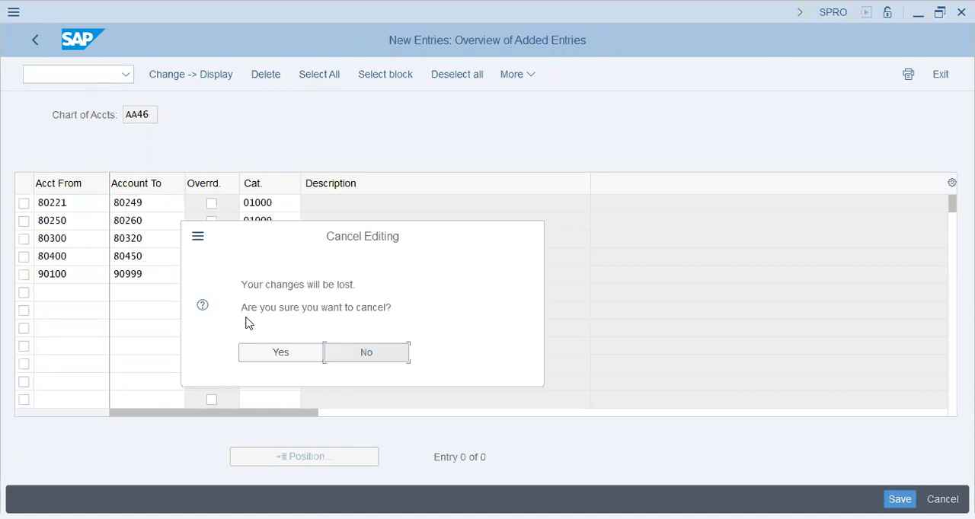
{"action": "left_click", "coordinate": [290, 349]}
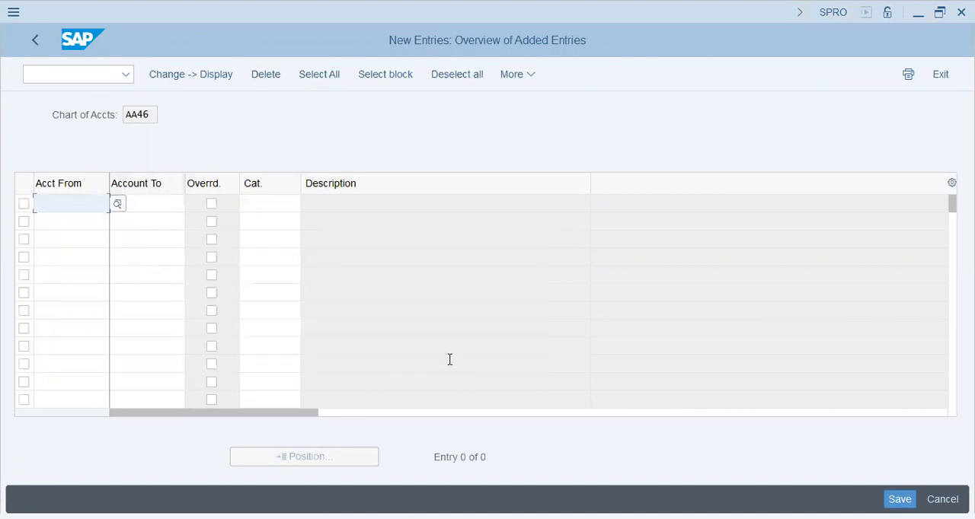
Copy the first twelve account ranges with categories, 10000 through 80201, from the notes into the new AA46 entries.
{"action": "key", "text": "alt+Tab"}
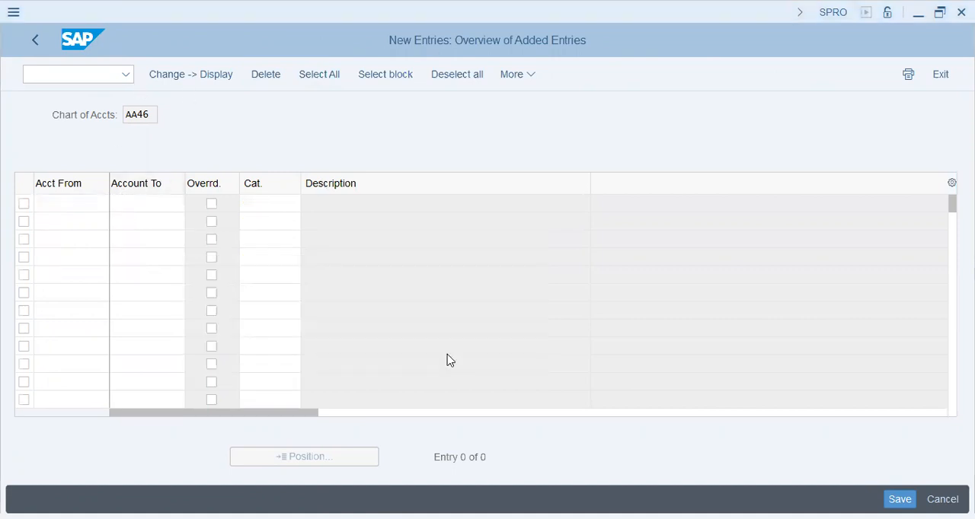
{"action": "key", "text": "alt+Tab"}
{"action": "left_click_drag", "start_coordinate": [470, 379], "coordinate": [337, 237]}
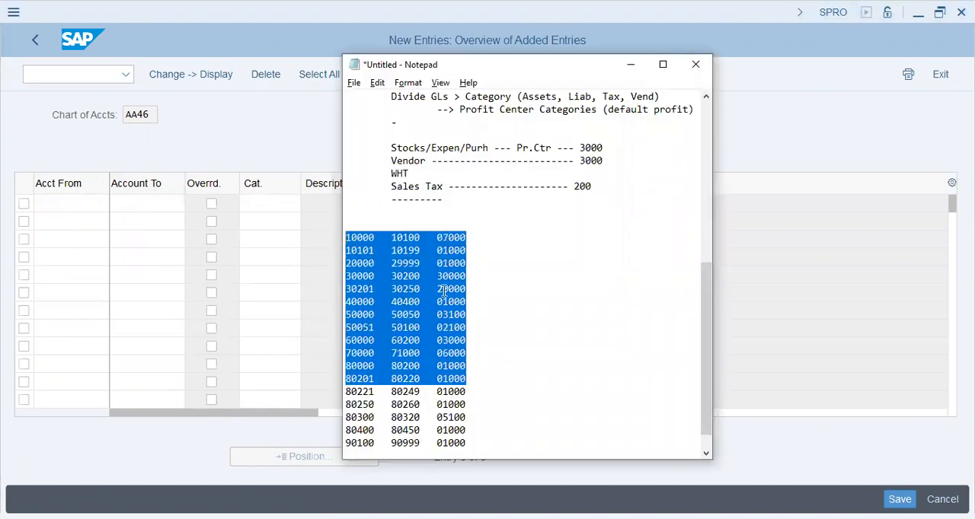
{"action": "left_click", "coordinate": [74, 202]}
{"action": "key", "text": "ctrl+v"}
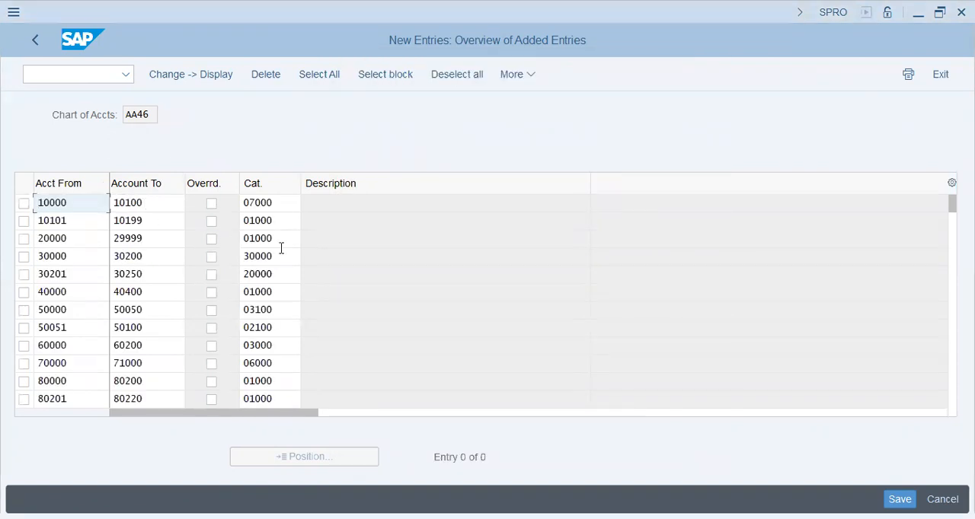
{"action": "key", "text": "Return"}
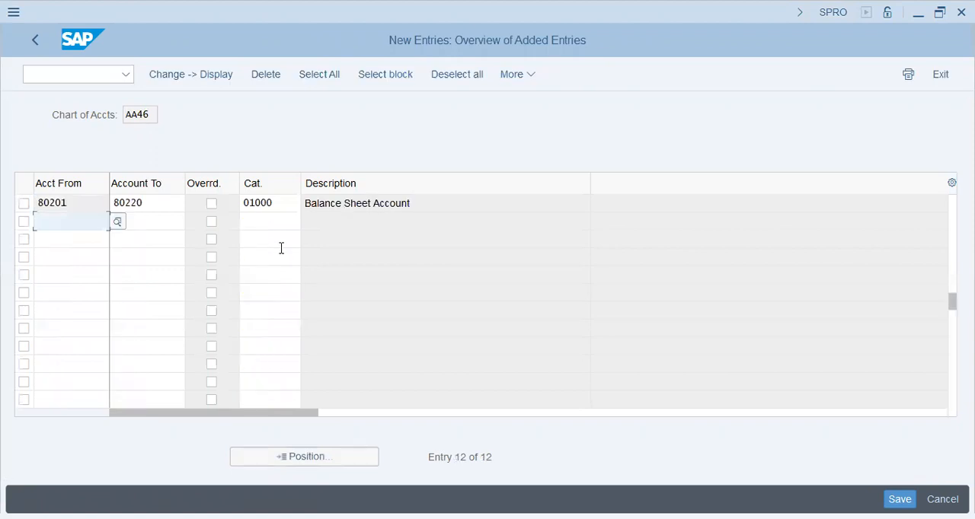
Copy the last five account ranges with categories, 80221 through 90100, from the notes into the next empty AA46 rows.
{"action": "key", "text": "alt+Tab"}
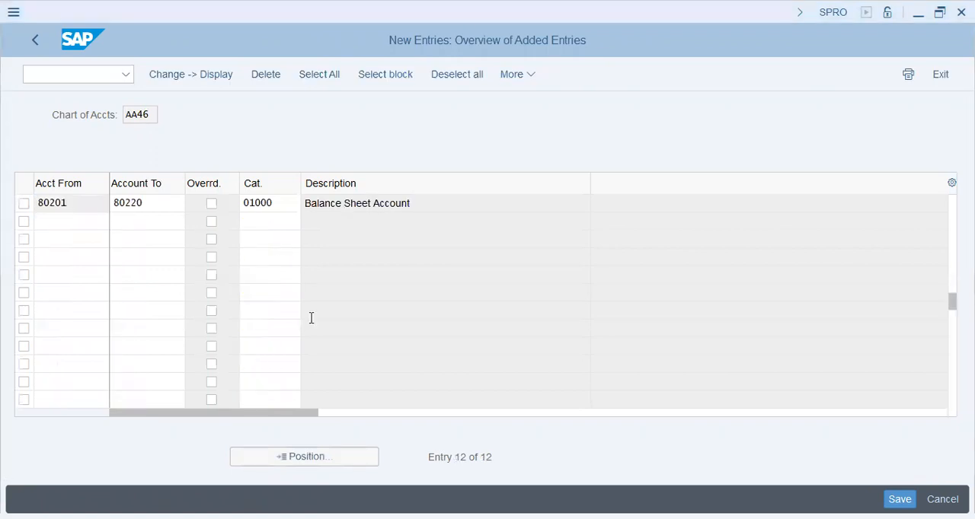
{"action": "key", "text": "alt+Tab"}
{"action": "left_click_drag", "start_coordinate": [346, 390], "coordinate": [476, 435]}
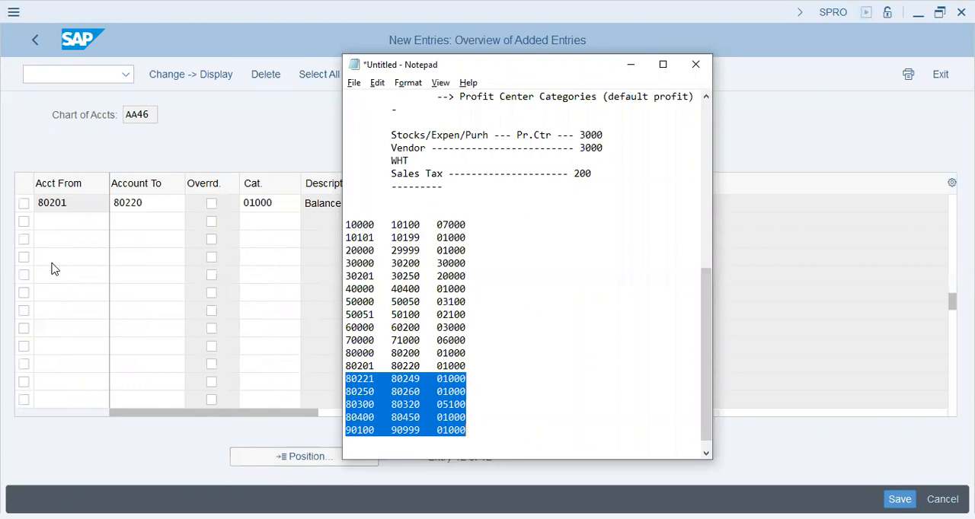
{"action": "key", "text": "ctrl+c"}
{"action": "key", "text": "alt+Tab"}
{"action": "key", "text": "ctrl+v"}
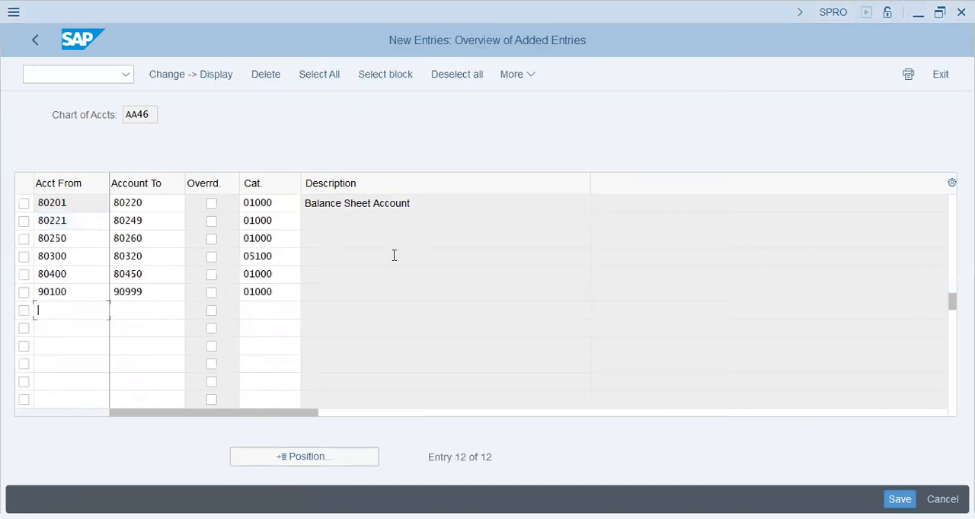
{"action": "key", "text": "Return"}
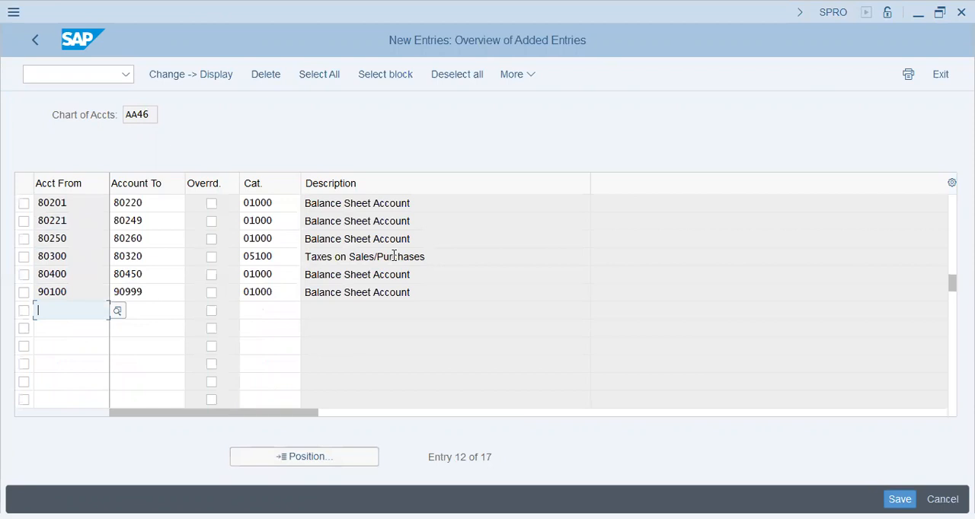
Enable the override option for the AA46 account ranges 50000–50050 and 50051–50100.
{"action": "key", "text": "Return"}
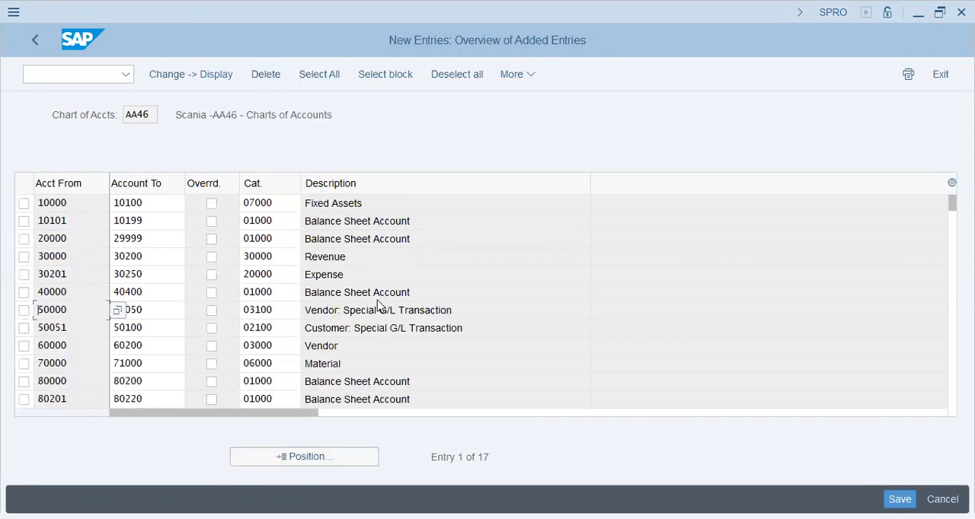
{"action": "left_click", "coordinate": [211, 311]}
{"action": "left_click", "coordinate": [211, 329]}
Add a dashed separator line in the Notepad notes between the Sales Tax example and the account range list.
{"action": "key", "text": "alt+Tab"}
{"action": "scroll", "coordinate": [513, 365], "scroll_direction": "up", "scroll_amount": 5}
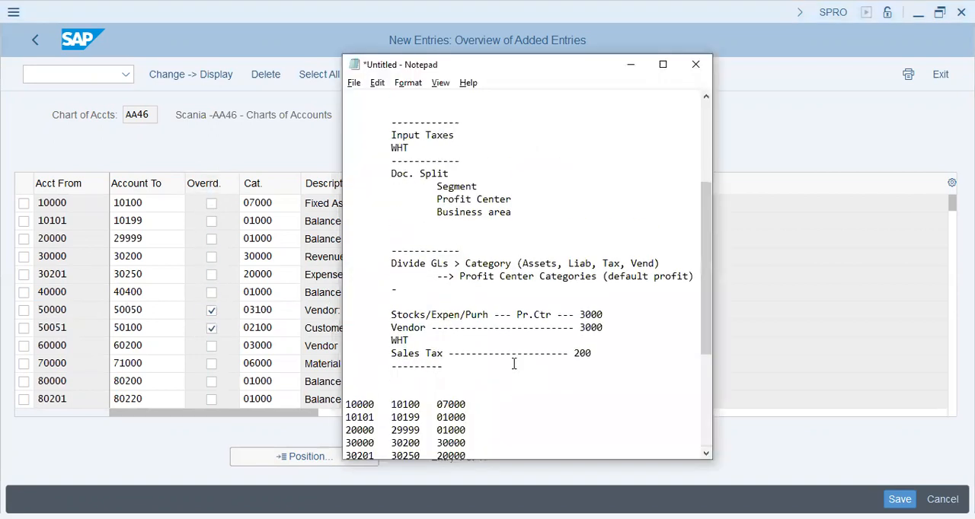
{"action": "scroll", "coordinate": [513, 364], "scroll_direction": "down", "scroll_amount": 2}
{"action": "left_click", "coordinate": [466, 290]}
{"action": "key", "text": "Return"}
{"action": "key", "text": "Return"}
{"action": "key", "text": "Return"}
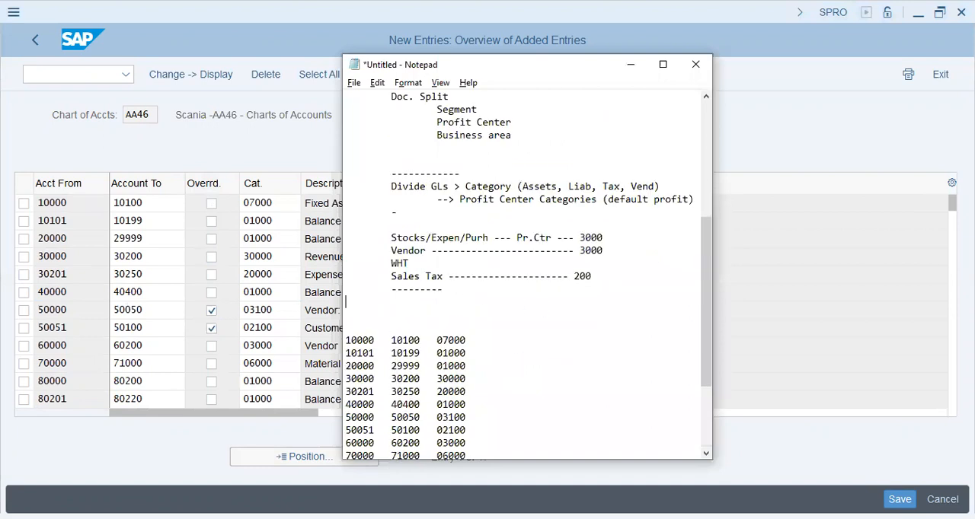
{"action": "type", "text": "-------------"}
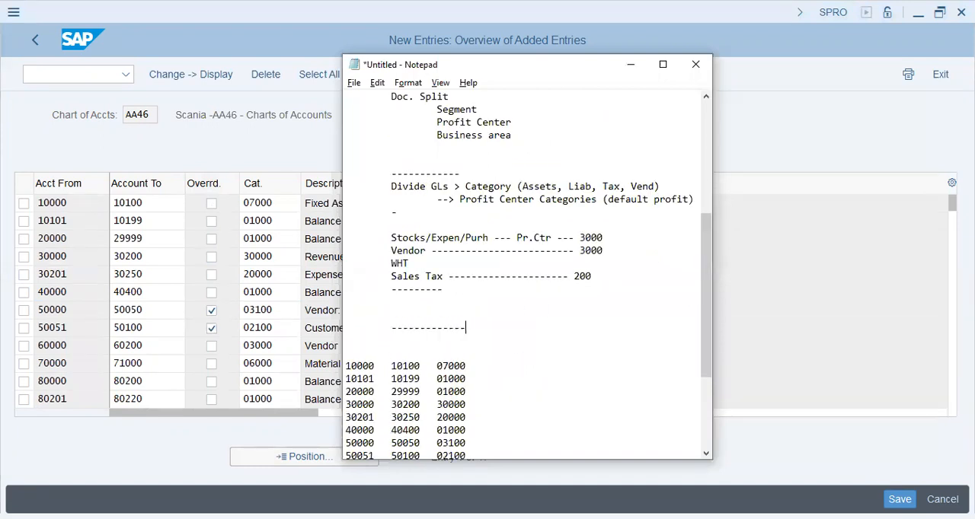
{"action": "key", "text": "Return"}
Write the line "Adv. to Vendor - ----- 3000" below the Sales Tax example.
{"action": "left_click", "coordinate": [545, 309]}
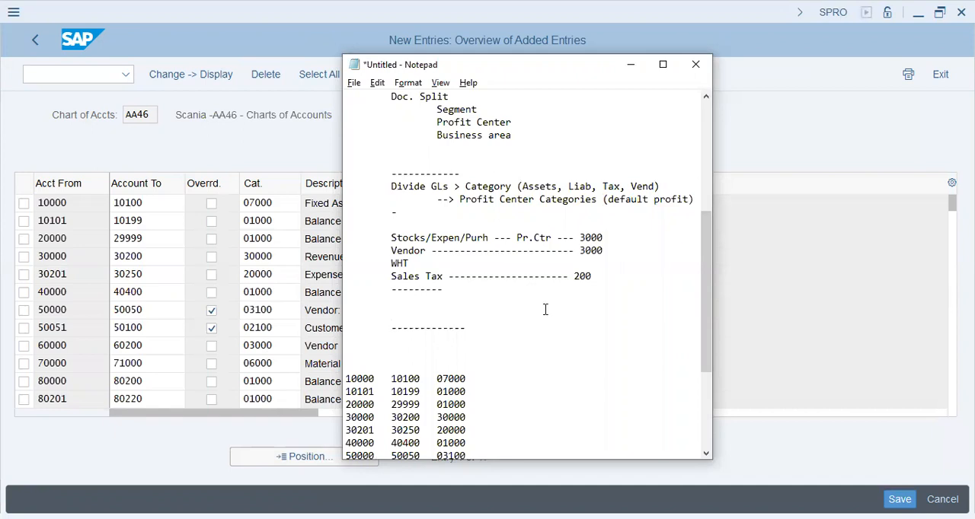
{"action": "type", "text": "Advn"}
{"action": "key", "text": "BackSpace"}
{"action": "type", "text": ". to Vendor - ----- 3000"}
{"action": "key", "text": "Return"}
{"action": "key", "text": "Tab"}
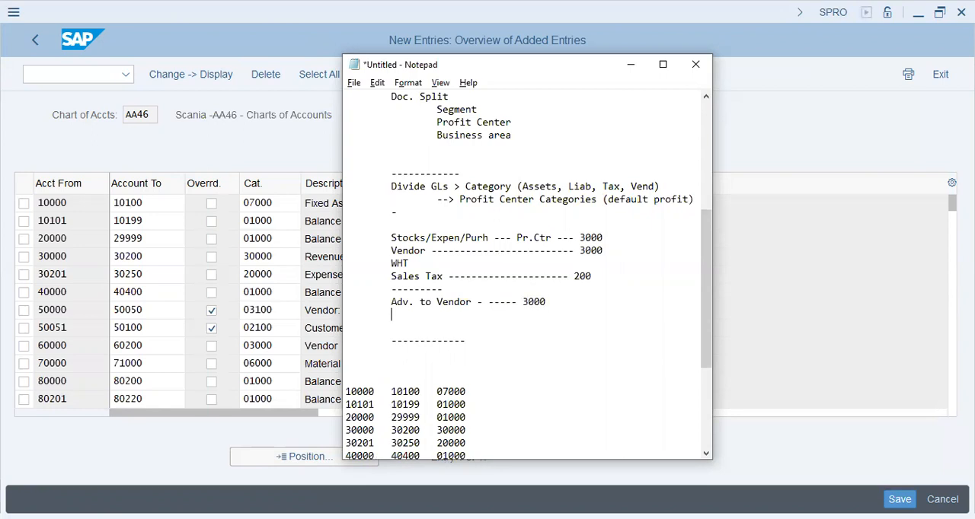
Add a Cash line below the vendor advance and close the example with a dashed line.
{"action": "type", "text": "Cash"}
{"action": "key", "text": "Return"}
{"action": "key", "text": "Tab"}
{"action": "type", "text": "----------------"}
{"action": "key", "text": "Return"}
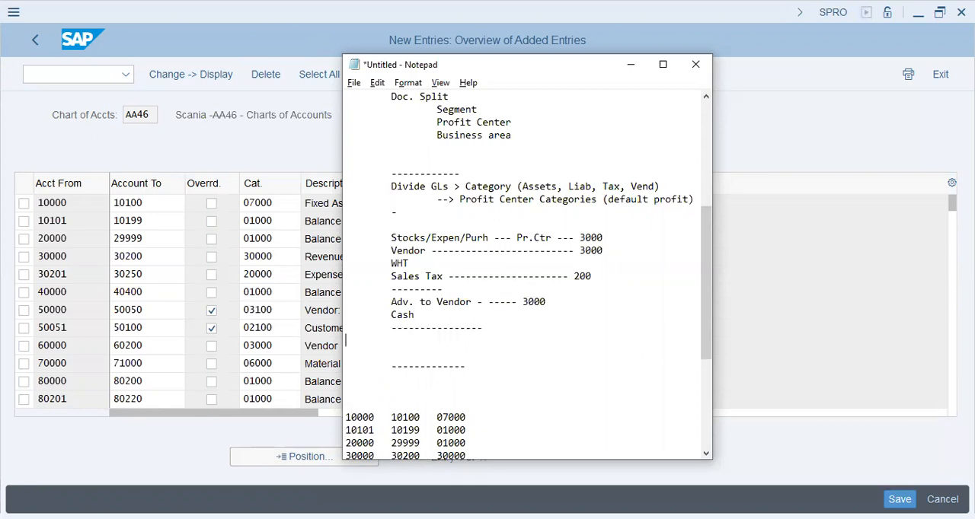
Write the line "Stocks supplied by Vendor -- 10000" below the vendor advance example.
{"action": "type", "text": "Stocks supplied by Vendor -- 100000"}
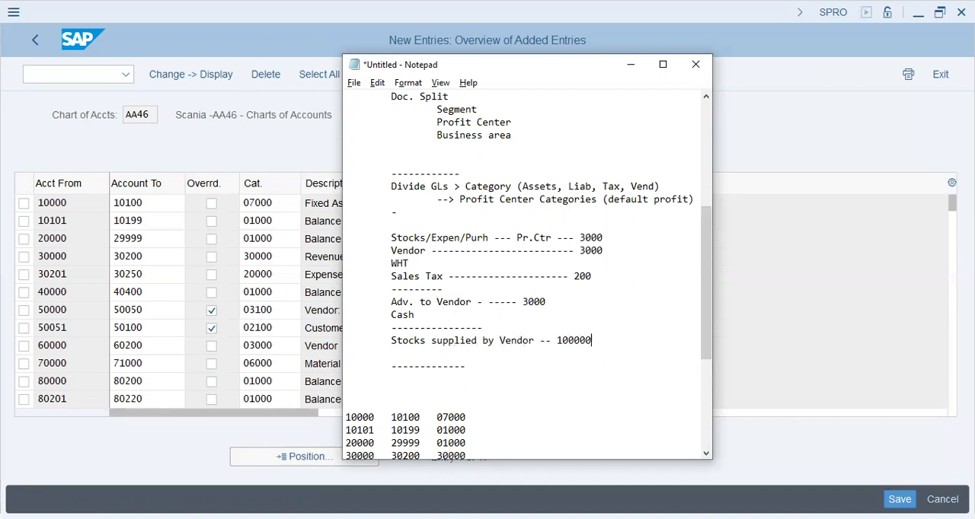
{"action": "key", "text": "BackSpace"}
Add the line "to vendor" below the stocks entry and close the example with a dashed line.
{"action": "key", "text": "Return"}
{"action": "type", "text": "to vendor"}
{"action": "key", "text": "Return"}
{"action": "type", "text": "------------"}
{"action": "key", "text": "Return"}
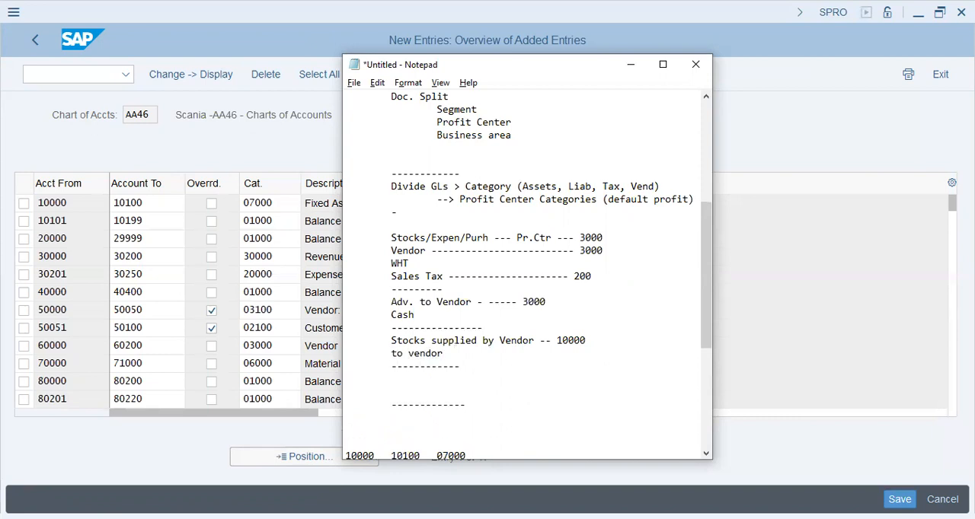
Start the clearing example with the line "Vendor inv clearing --- 10,000".
{"action": "type", "text": "Vendor inv clearing ---"}
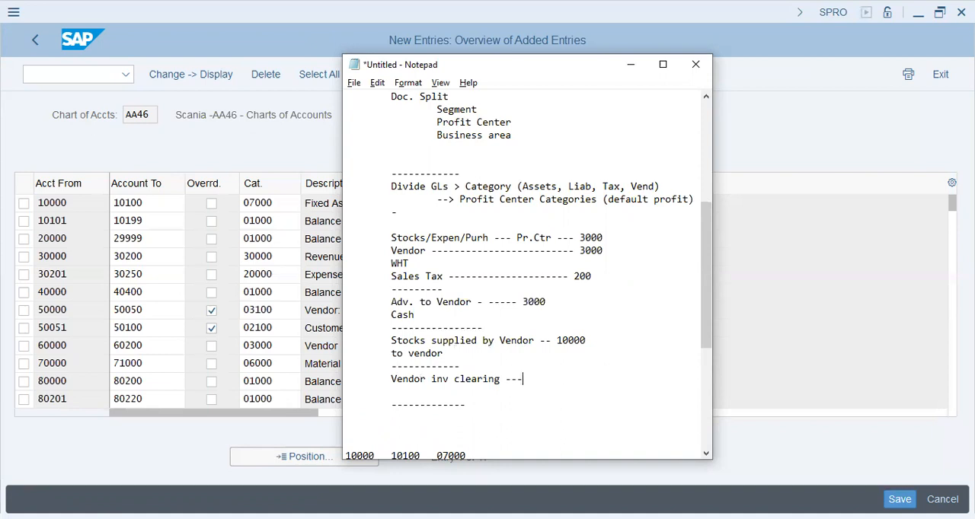
{"action": "type", "text": " 10,0000"}
{"action": "key", "text": "BackSpace"}
{"action": "key", "text": "Return"}
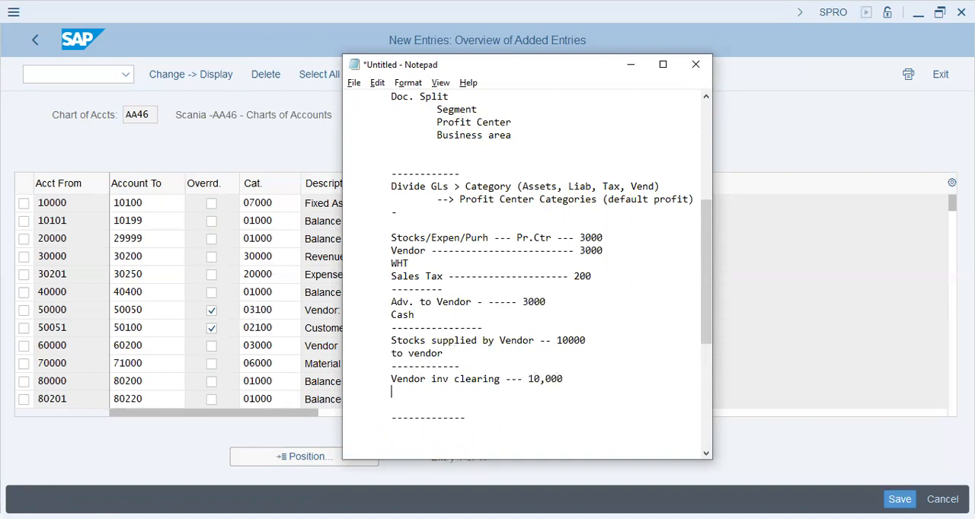
Add the lines "Adv to vendor" with 3000 and "Cash" with 7000 to the clearing example.
{"action": "type", "text": "Adv to vendor"}
{"action": "key", "text": "Tab"}
{"action": "key", "text": "Tab"}
{"action": "key", "text": "Tab"}
{"action": "type", "text": "3000"}
{"action": "key", "text": "Return"}
{"action": "type", "text": "Cash"}
{"action": "key", "text": "Tab"}
{"action": "key", "text": "Tab"}
{"action": "key", "text": "Tab"}
{"action": "key", "text": "Tab"}
{"action": "type", "text": "7000"}
{"action": "key", "text": "Return"}
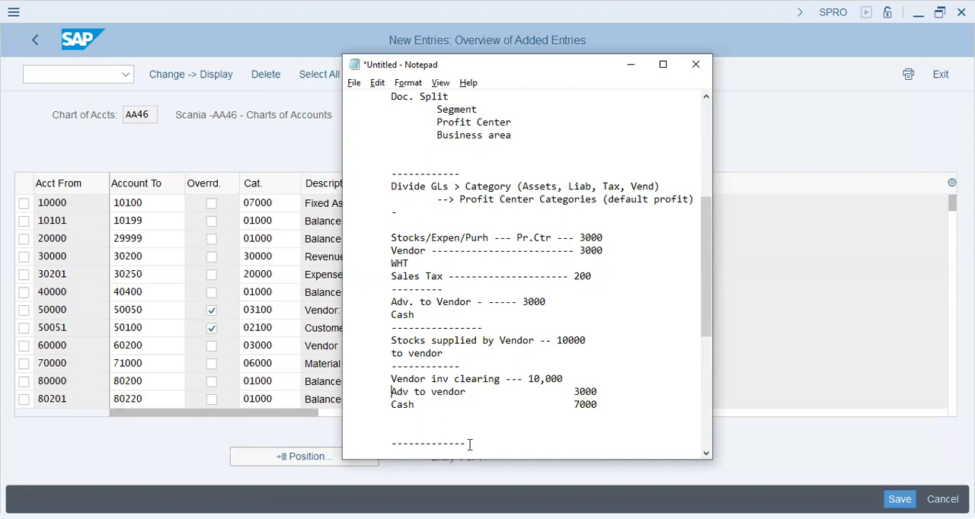
Prefix the "Adv to vendor" clearing line with "---> (Spl. GL) -- >" and widen the Notepad window to fit it.
{"action": "left_click", "coordinate": [392, 392]}
{"action": "type", "text": "---> "}
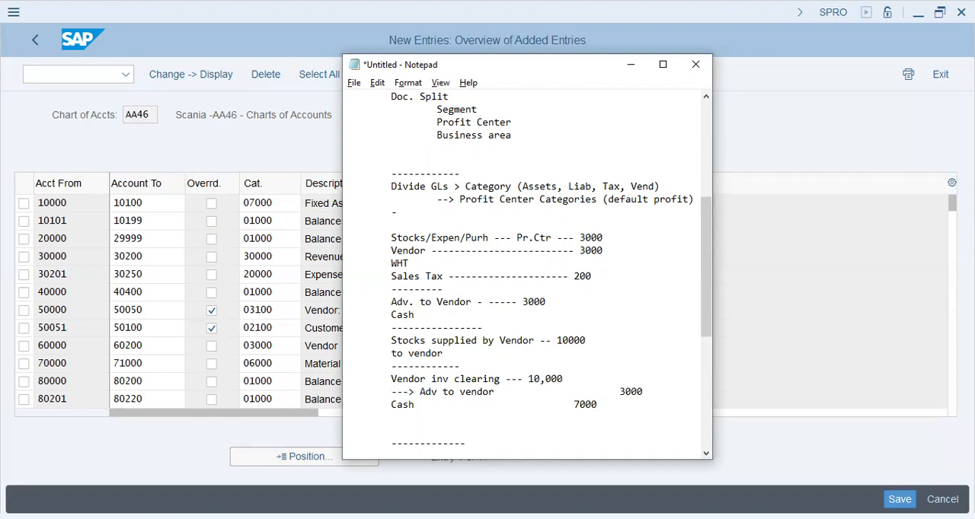
{"action": "type", "text": "(Spl G"}
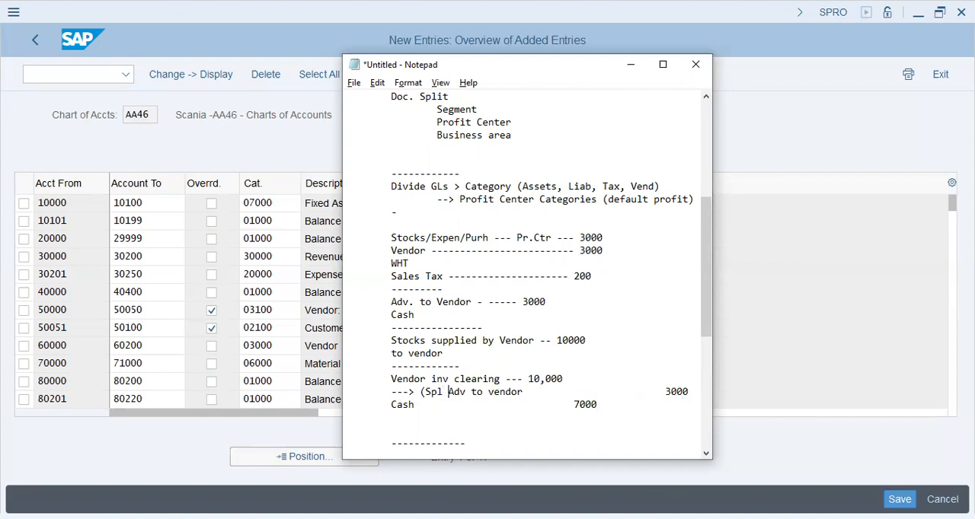
{"action": "key", "text": "BackSpace"}
{"action": "key", "text": "BackSpace"}
{"action": "type", "text": ". G"}
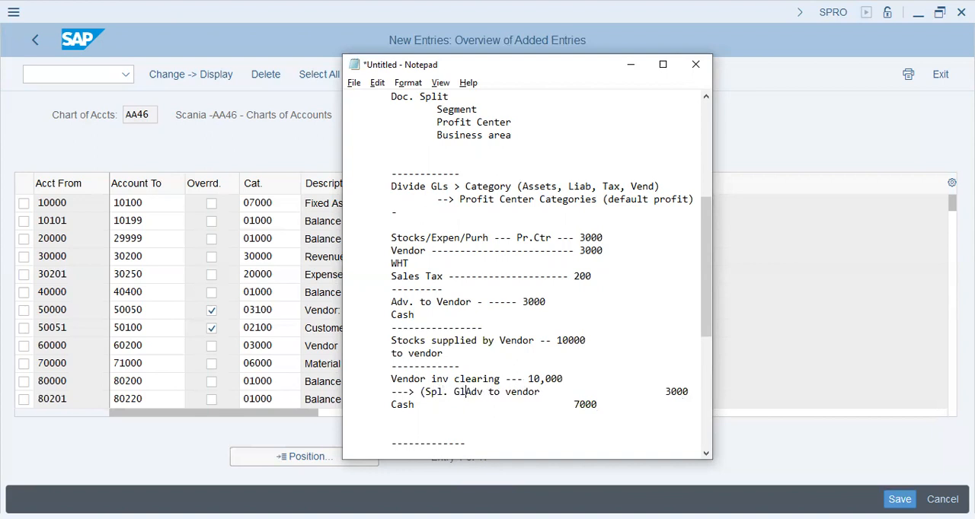
{"action": "type", "text": "L) -"}
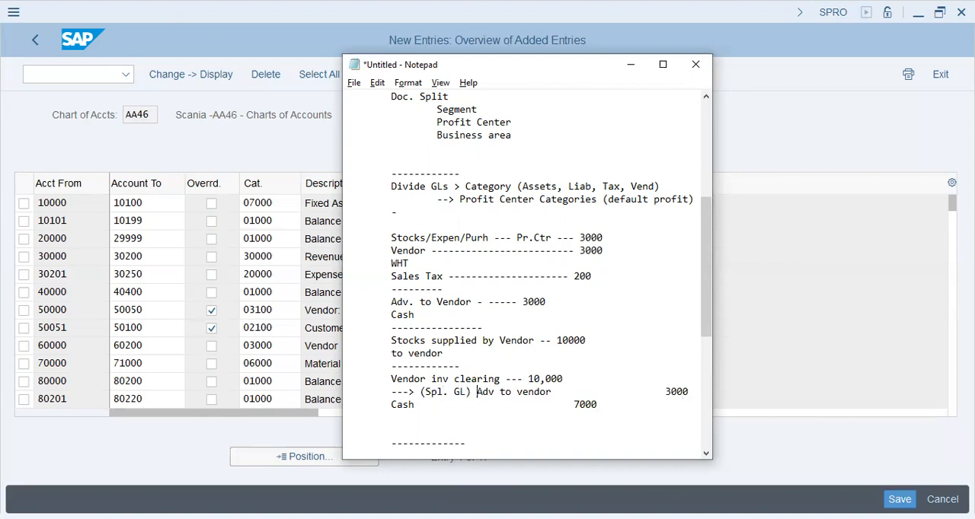
{"action": "type", "text": "-"}
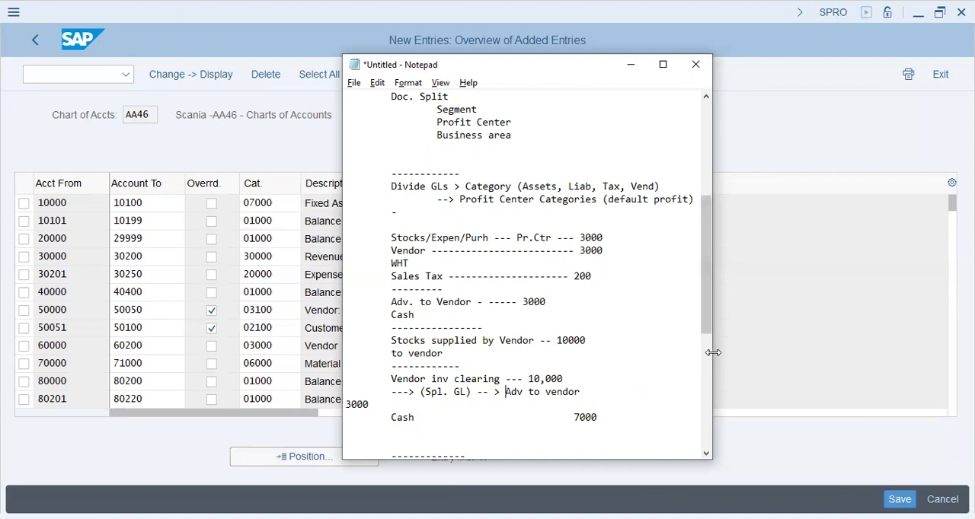
{"action": "left_click_drag", "start_coordinate": [713, 352], "coordinate": [905, 354]}
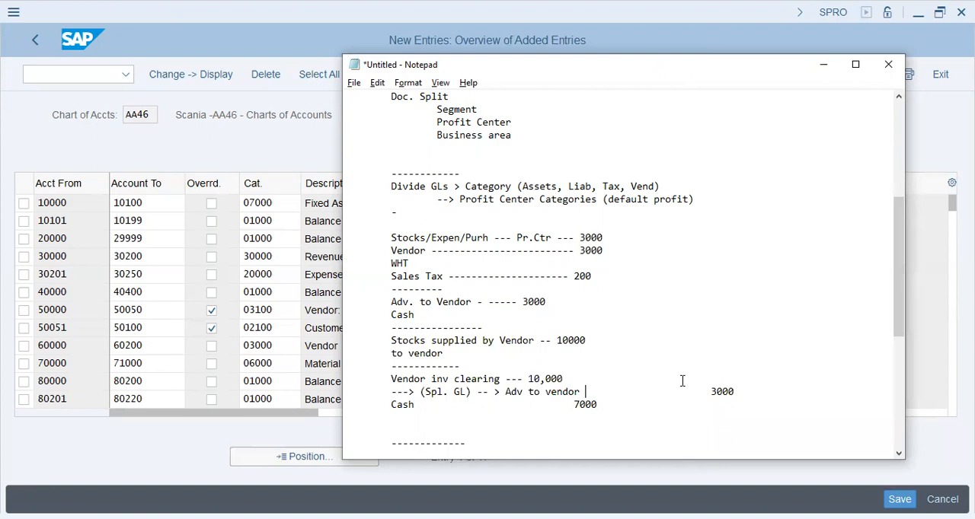
Highlight the special G/L marker, the vendor advance and the invoice clearing text to examine the clearing example.
{"action": "left_click_drag", "start_coordinate": [421, 394], "coordinate": [524, 393]}
{"action": "left_click_drag", "start_coordinate": [421, 392], "coordinate": [471, 395]}
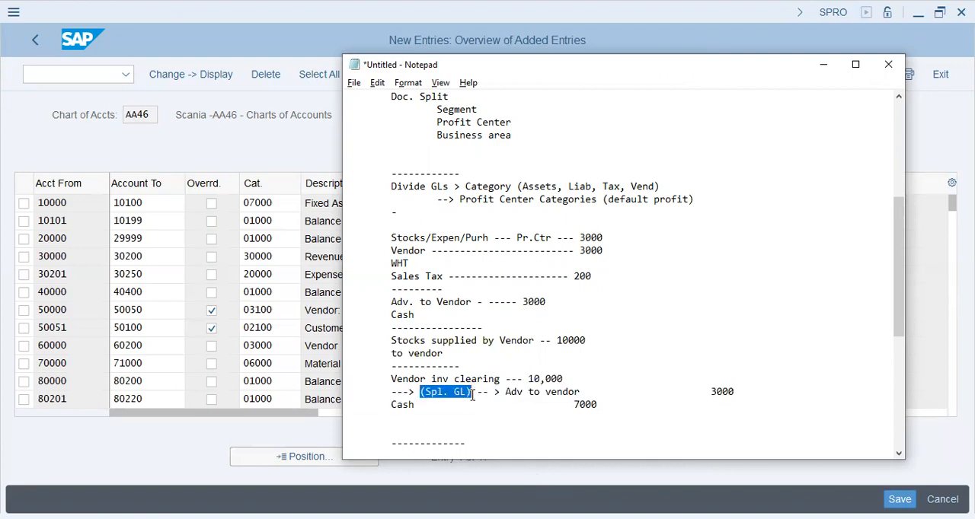
{"action": "left_click_drag", "start_coordinate": [584, 393], "coordinate": [547, 393]}
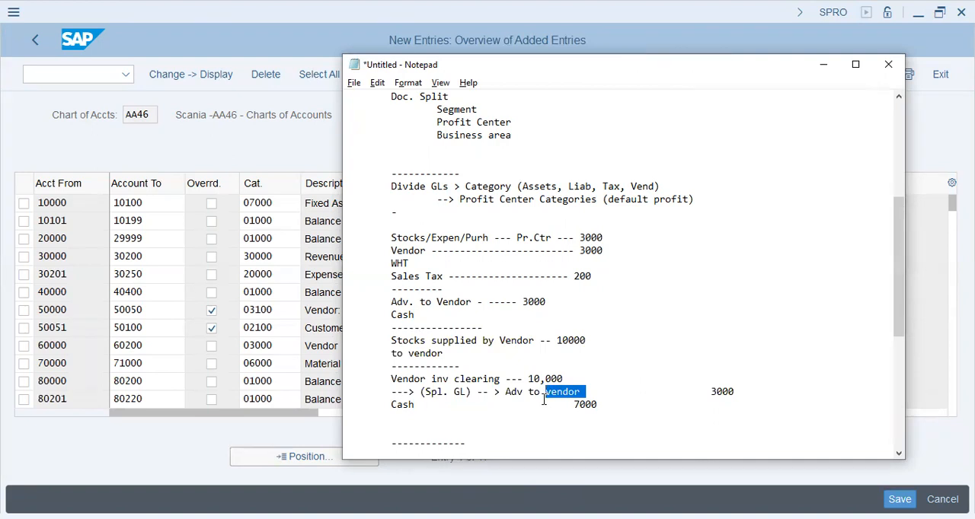
{"action": "left_click_drag", "start_coordinate": [505, 393], "coordinate": [390, 379]}
{"action": "left_click", "coordinate": [569, 401]}
{"action": "left_click", "coordinate": [572, 420]}
{"action": "left_click_drag", "start_coordinate": [579, 391], "coordinate": [468, 391]}
{"action": "left_click", "coordinate": [499, 429]}
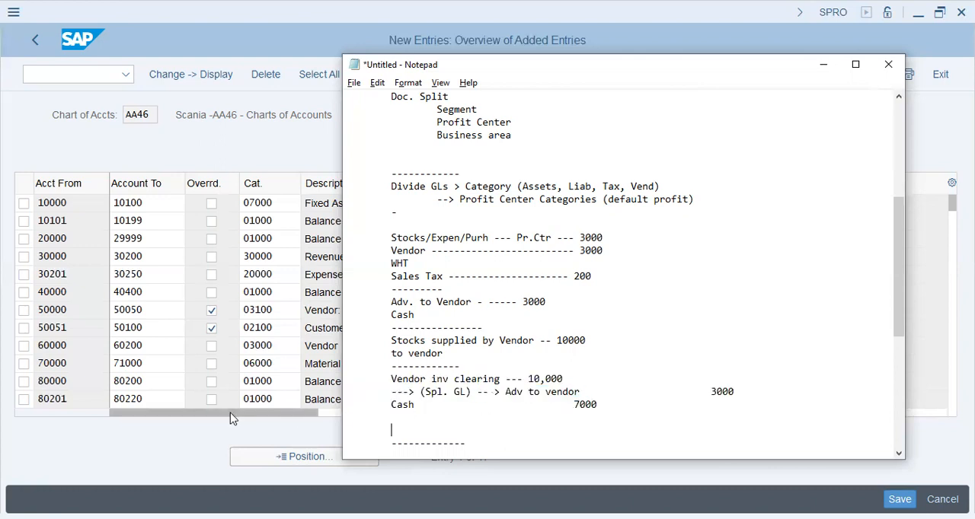
Save the AA46 account classification and record it under the own AA46 Scania Group customizing request.
{"action": "left_click", "coordinate": [259, 310]}
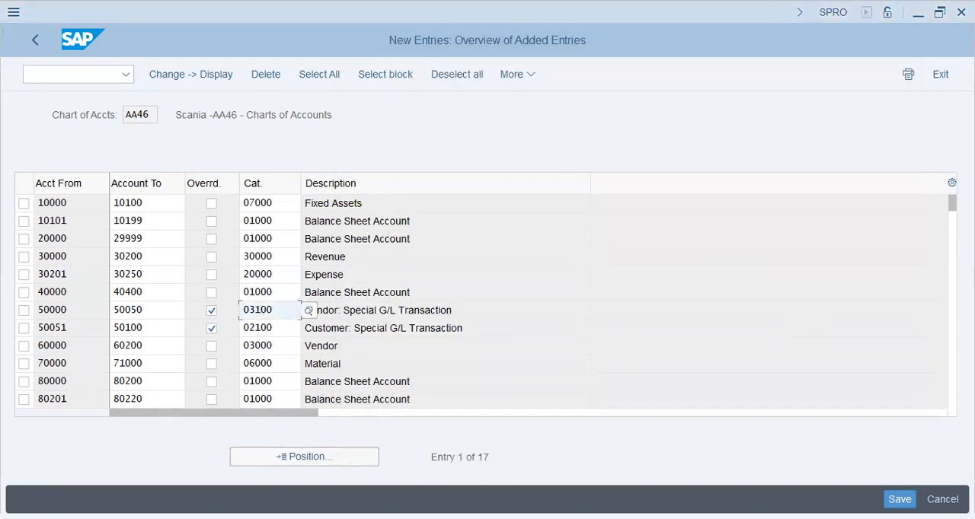
{"action": "key", "text": "ctrl+s"}
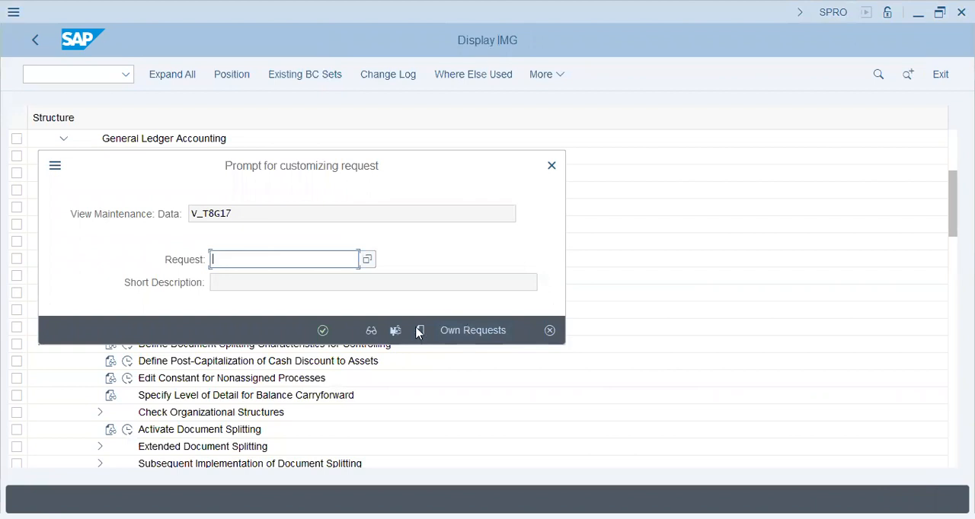
{"action": "left_click", "coordinate": [458, 330]}
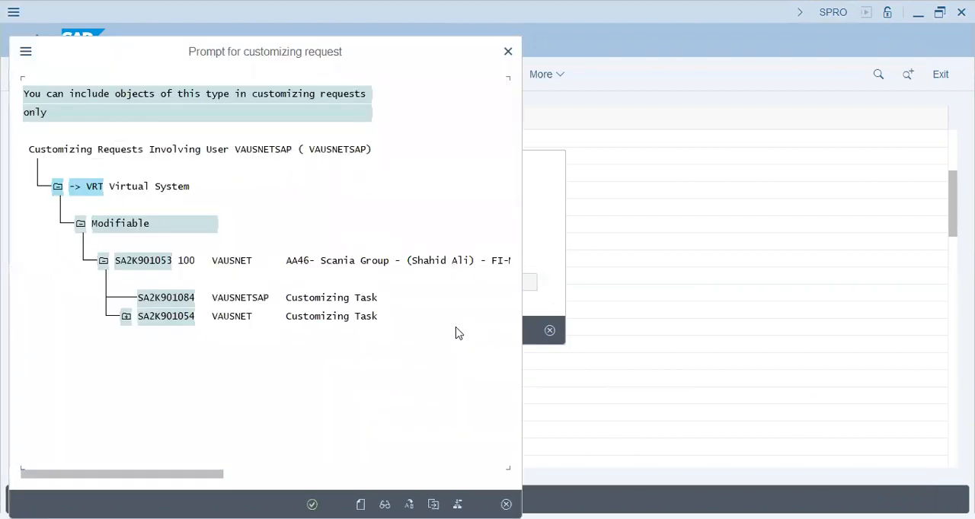
{"action": "left_click", "coordinate": [184, 316]}
{"action": "double_click", "coordinate": [182, 321]}
{"action": "left_click", "coordinate": [323, 331]}
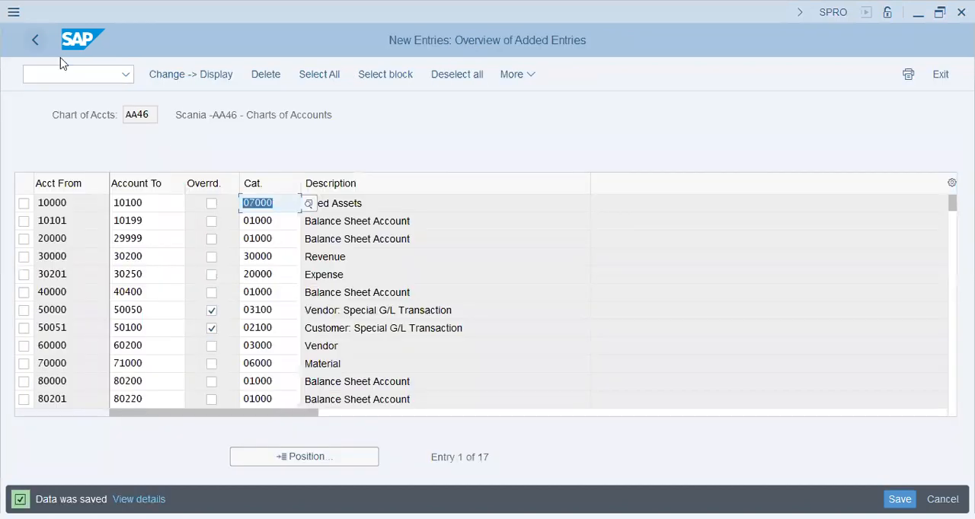
Return to the IMG and reopen Classify G/L Accounts for Document Splitting for chart of accounts AA46.
{"action": "left_click", "coordinate": [35, 41]}
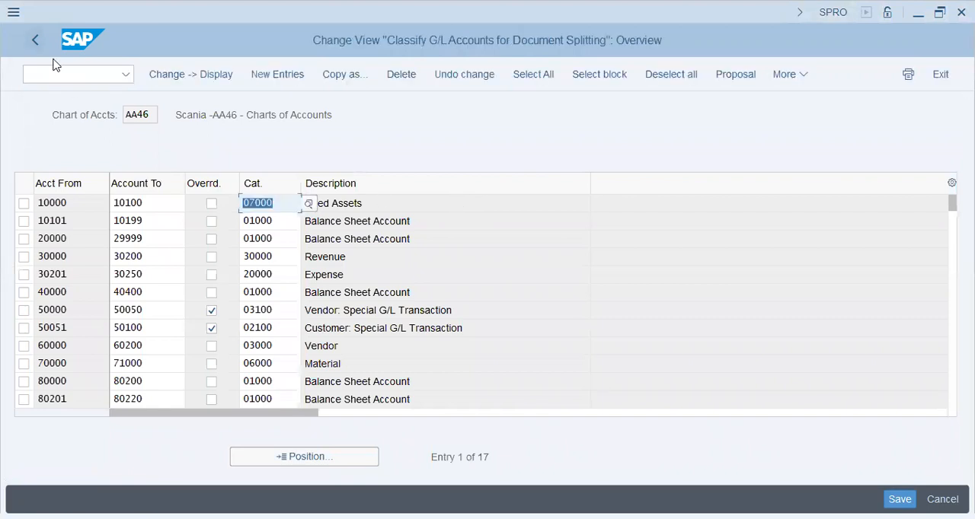
{"action": "key", "text": "F3"}
{"action": "key", "text": "Down"}
{"action": "key", "text": "Down"}
{"action": "key", "text": "Down"}
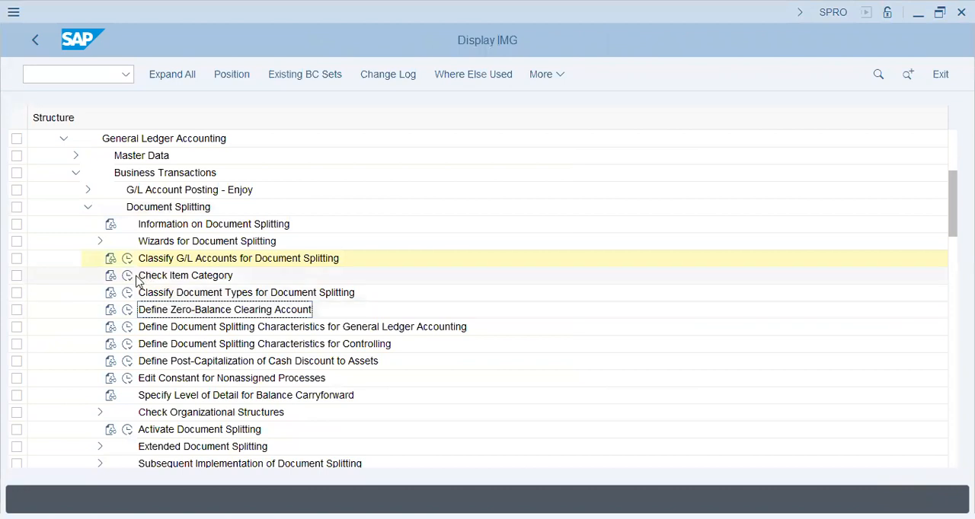
{"action": "left_click", "coordinate": [127, 258]}
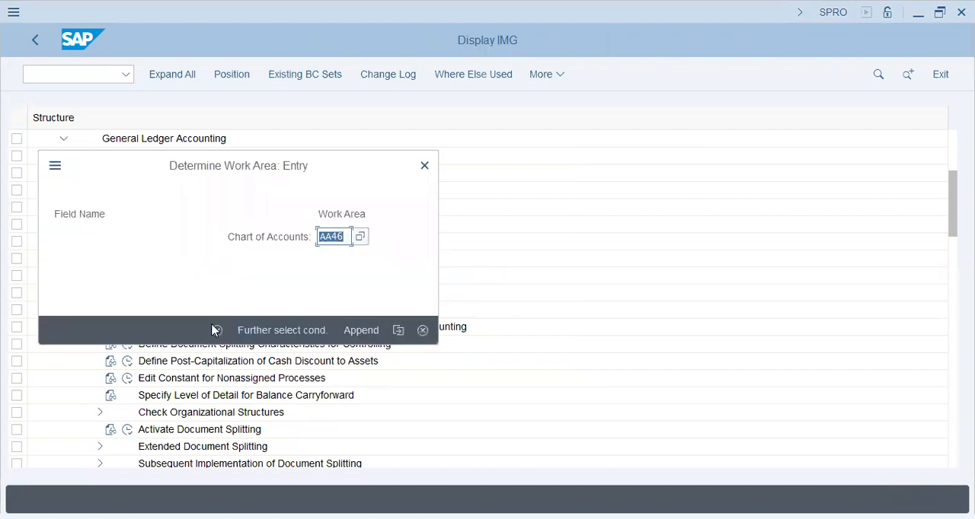
{"action": "key", "text": "Return"}
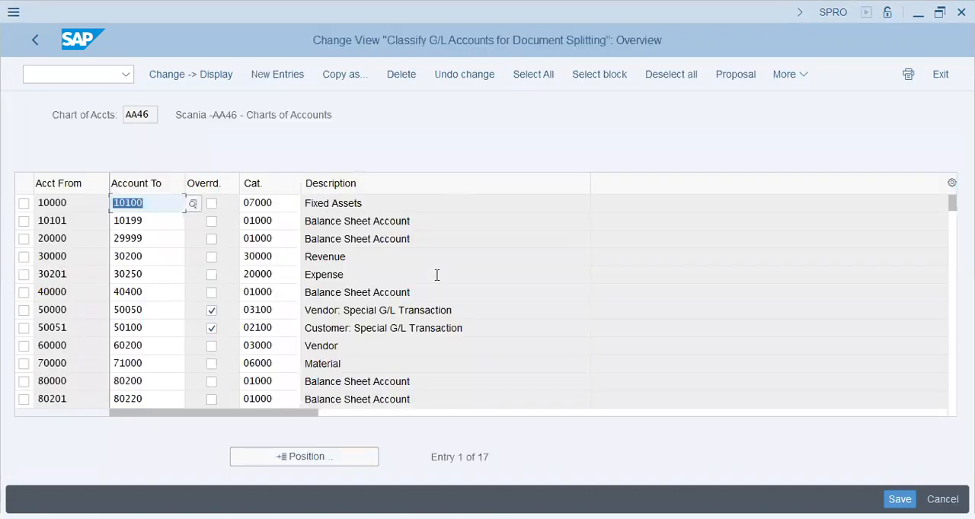
Open transaction OBD4 from the other SAP session to view the G/L account groups.
{"action": "left_click", "coordinate": [61, 76]}
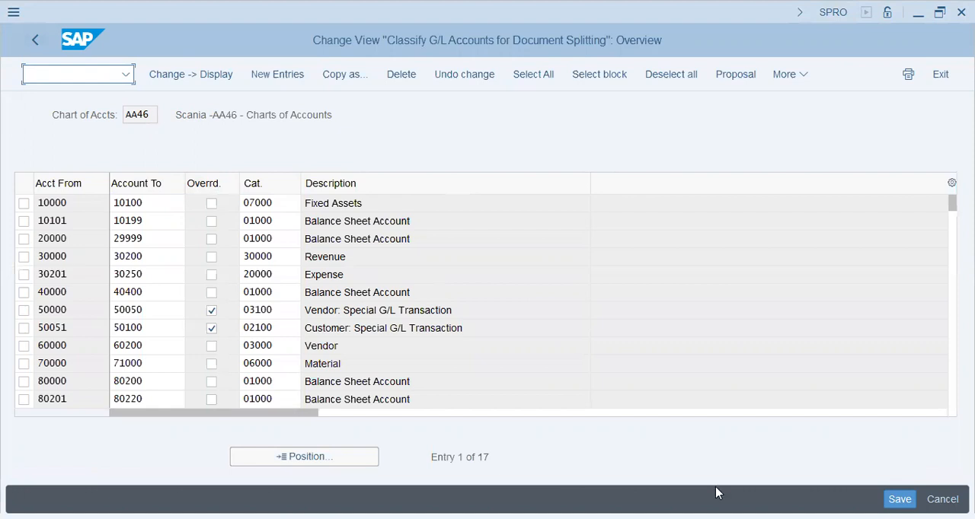
{"action": "type", "text": "/nbo"}
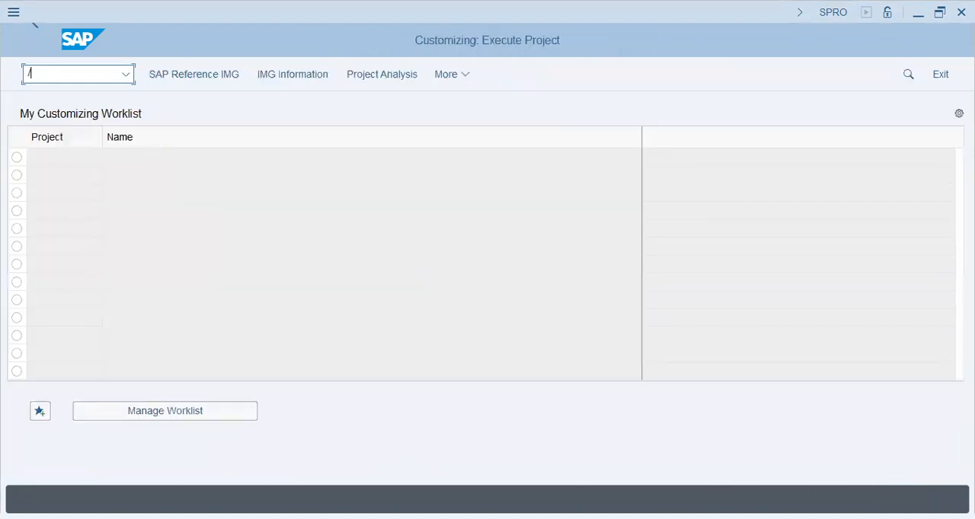
{"action": "key", "text": "BackSpace"}
{"action": "key", "text": "BackSpace"}
{"action": "type", "text": "obd4"}
{"action": "key", "text": "Return"}
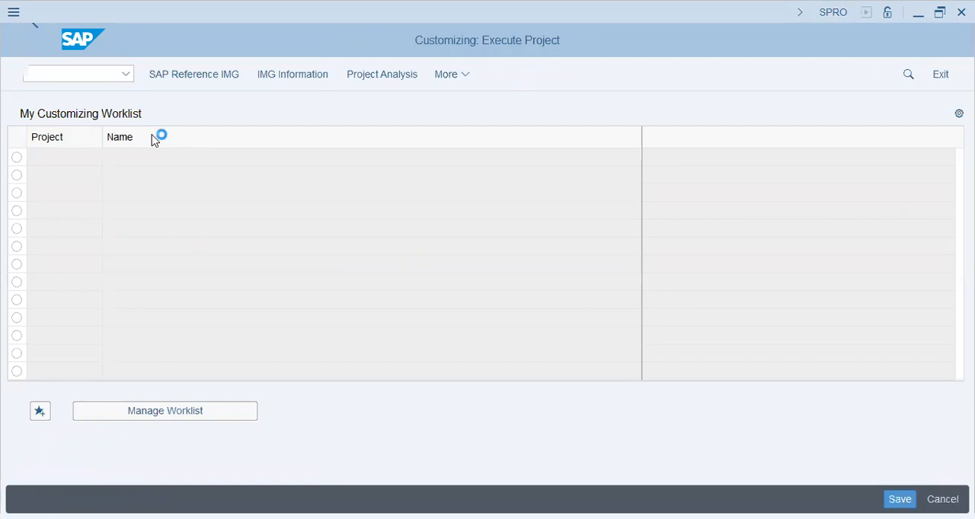
Position the G/L account group list on chart of accounts AA46 and examine its account ranges.
{"action": "left_click", "coordinate": [226, 463]}
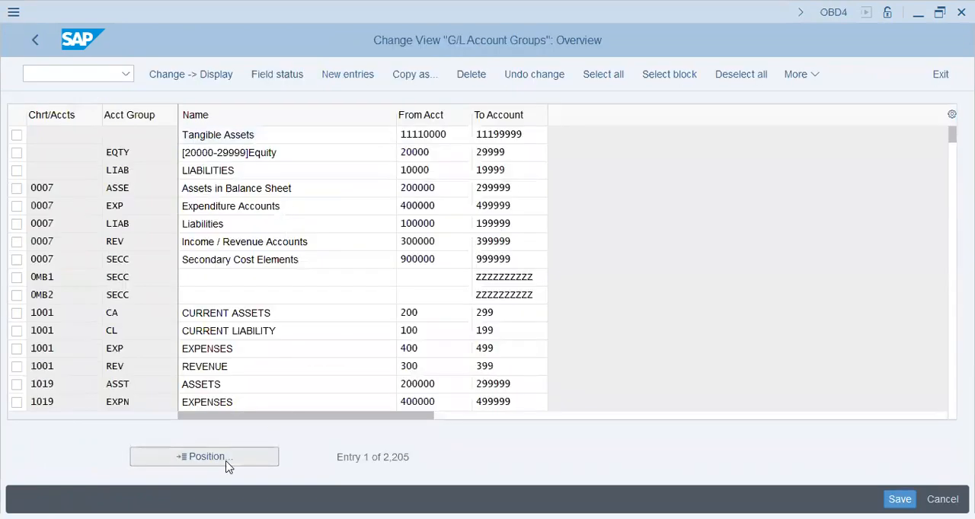
{"action": "type", "text": "aa4"}
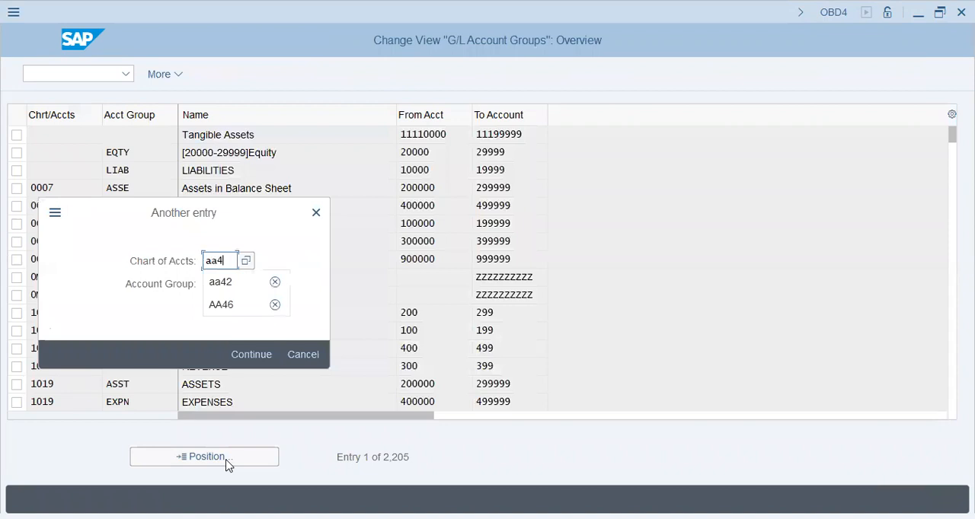
{"action": "type", "text": "6"}
{"action": "key", "text": "Return"}
{"action": "left_click", "coordinate": [421, 134]}
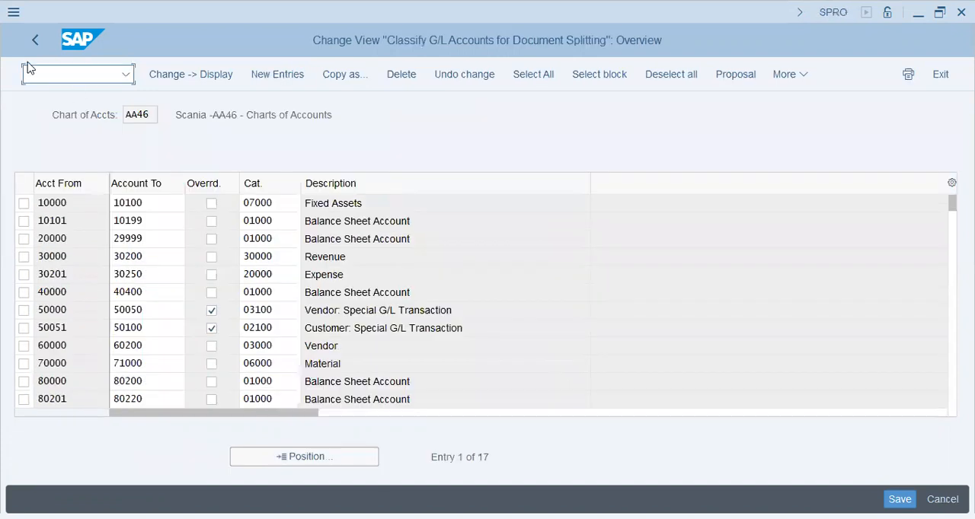
Return to the IMG from the AA46 classification and open Define Zero-Balance Clearing Account.
{"action": "left_click", "coordinate": [35, 40]}
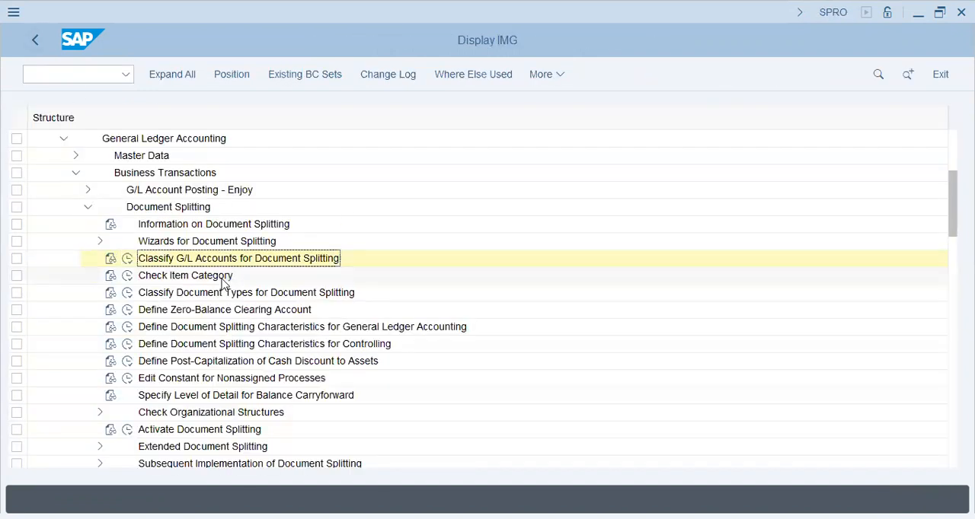
{"action": "left_click", "coordinate": [199, 276]}
{"action": "left_click", "coordinate": [180, 296]}
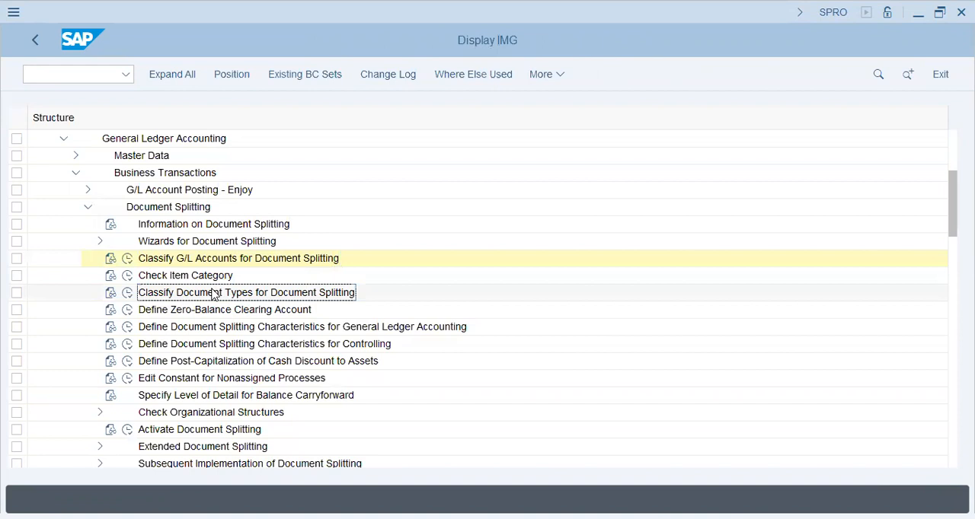
{"action": "left_click", "coordinate": [191, 310]}
{"action": "left_click", "coordinate": [127, 310]}
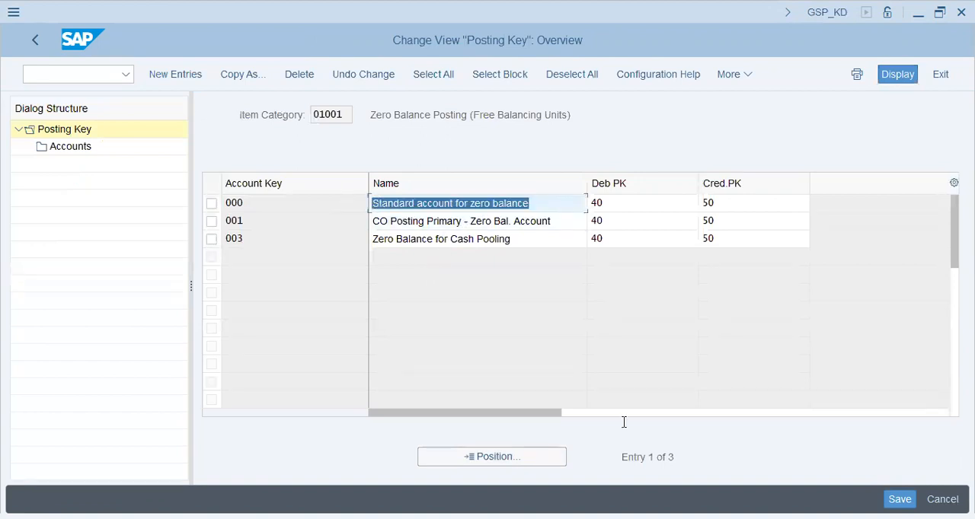
Switch to the Notepad notes and add a dashed separator line below the account range list.
{"action": "key", "text": "alt+Tab"}
{"action": "scroll", "coordinate": [624, 422], "scroll_direction": "down", "scroll_amount": 3}
{"action": "left_click", "coordinate": [524, 420]}
{"action": "key", "text": "Return"}
{"action": "key", "text": "Return"}
{"action": "key", "text": "Return"}
{"action": "key", "text": "Return"}
{"action": "key", "text": "Tab"}
{"action": "type", "text": "-----------"}
{"action": "key", "text": "Return"}
Write the lines "Tax" and "WHT" below the new separator.
{"action": "key", "text": "Tab"}
{"action": "key", "text": "Tab"}
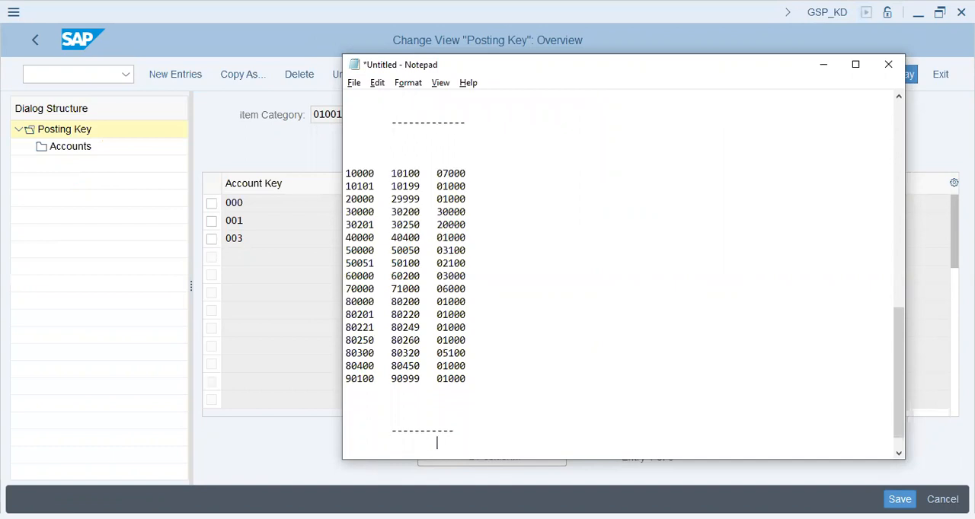
{"action": "key", "text": "BackSpace"}
{"action": "type", "text": "Tax"}
{"action": "key", "text": "Return"}
Extend the Tax line with "--- X - Round figure" and the WHT line with "--- X - Round Figures".
{"action": "key", "text": "Tab"}
{"action": "type", "text": "WHT"}
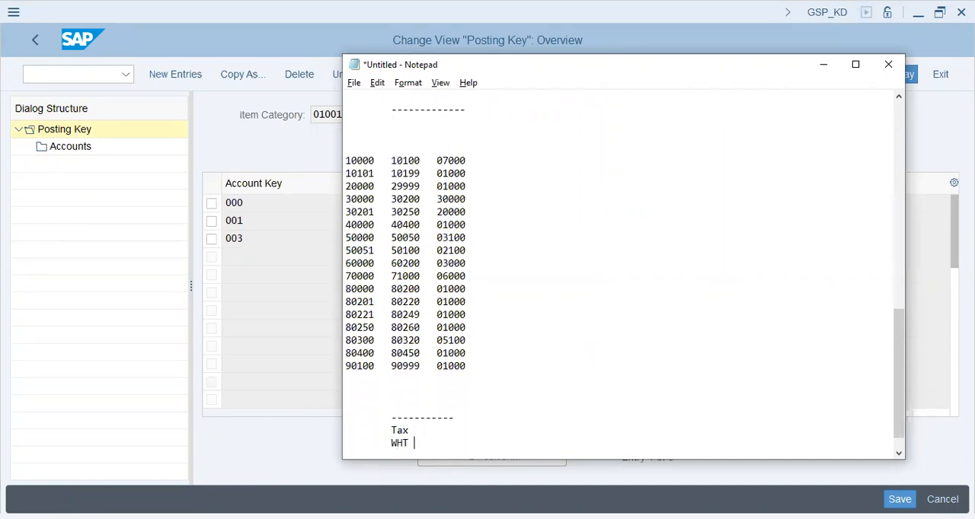
{"action": "key", "text": "Return"}
{"action": "key", "text": "Tab"}
{"action": "key", "text": "Up"}
{"action": "key", "text": "Up"}
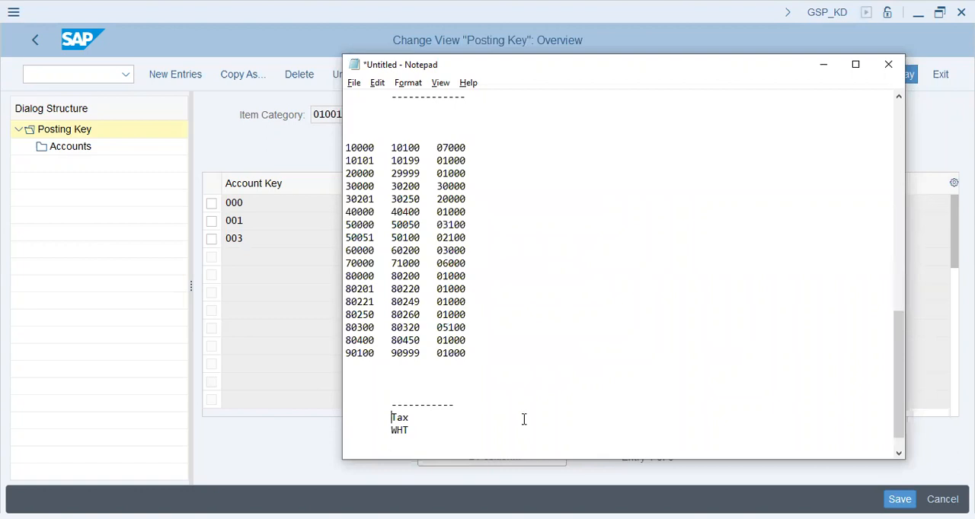
{"action": "type", "text": "--- "}
{"action": "type", "text": "Bas"}
{"action": "key", "text": "BackSpace"}
{"action": "key", "text": "BackSpace"}
{"action": "key", "text": "BackSpace"}
{"action": "type", "text": "X - Round figure"}
{"action": "key", "text": "Down"}
{"action": "type", "text": "--- X - Round "}
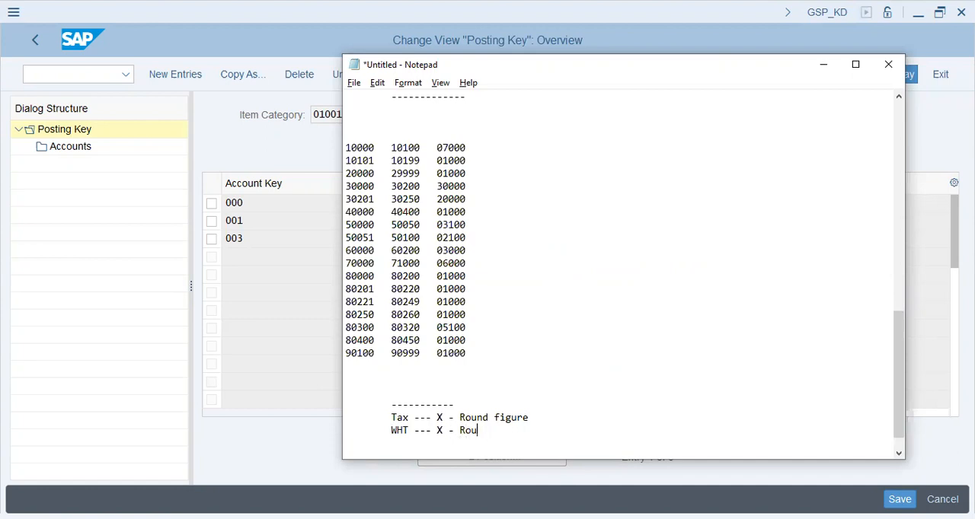
{"action": "type", "text": "Figures"}
List the sample amounts 26.33 and 2.81 on separate lines below the WHT note.
{"action": "key", "text": "Return"}
{"action": "key", "text": "Tab"}
{"action": "type", "text": "23"}
{"action": "key", "text": "BackSpace"}
{"action": "type", "text": "6.334"}
{"action": "key", "text": "BackSpace"}
{"action": "key", "text": "Return"}
{"action": "key", "text": "Tab"}
{"action": "type", "text": "2.98"}
{"action": "key", "text": "BackSpace"}
{"action": "key", "text": "BackSpace"}
{"action": "type", "text": "81"}
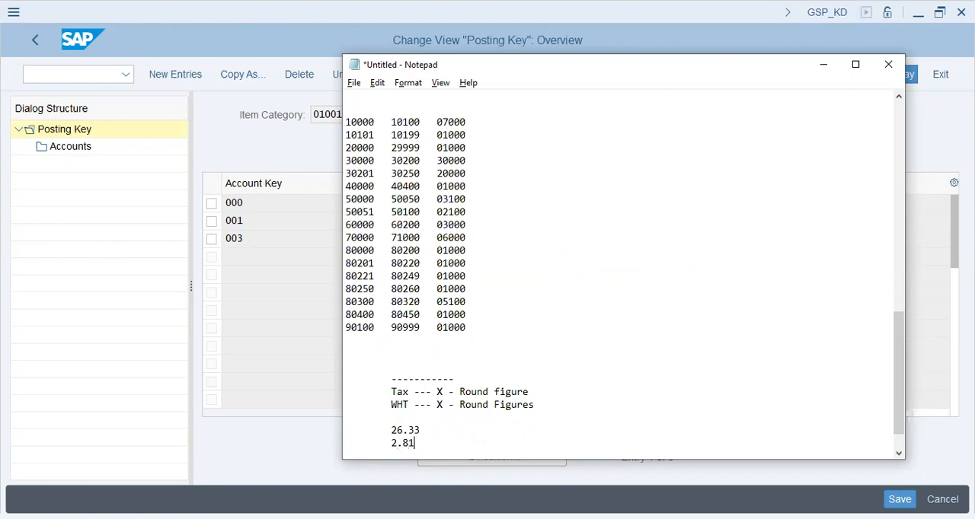
{"action": "key", "text": "Return"}
{"action": "key", "text": "Up"}
{"action": "key", "text": "Up"}
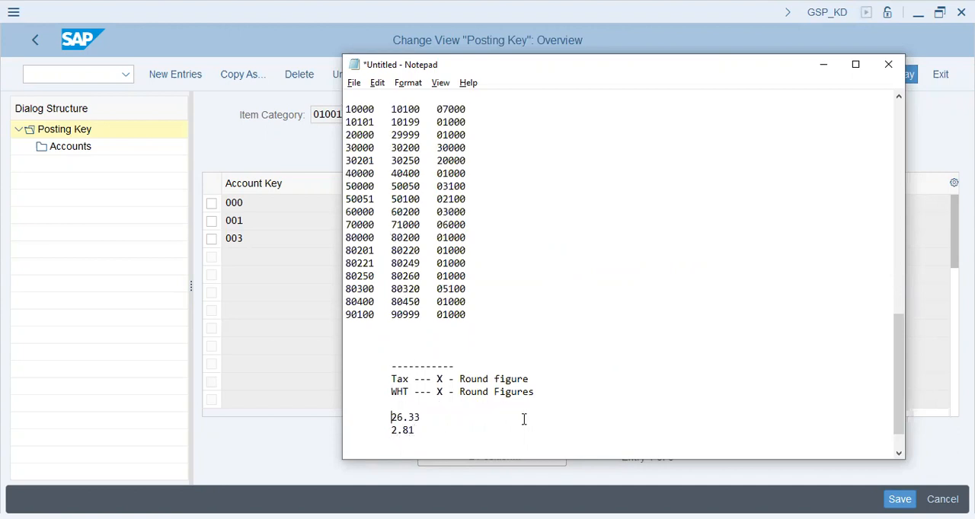
Insert the heading "PRCTR-1 -" on its own line above the amount 26.33 in the notes.
{"action": "type", "text": "PRCt"}
{"action": "key", "text": "BackSpace"}
{"action": "type", "text": "R"}
{"action": "key", "text": "BackSpace"}
{"action": "type", "text": "TR-1 -"}
{"action": "key", "text": "Down"}
{"action": "key", "text": "Up"}
{"action": "key", "text": "Up"}
{"action": "key", "text": "Return"}
{"action": "key", "text": "Tab"}
{"action": "key", "text": "Down"}
{"action": "key", "text": "Down"}
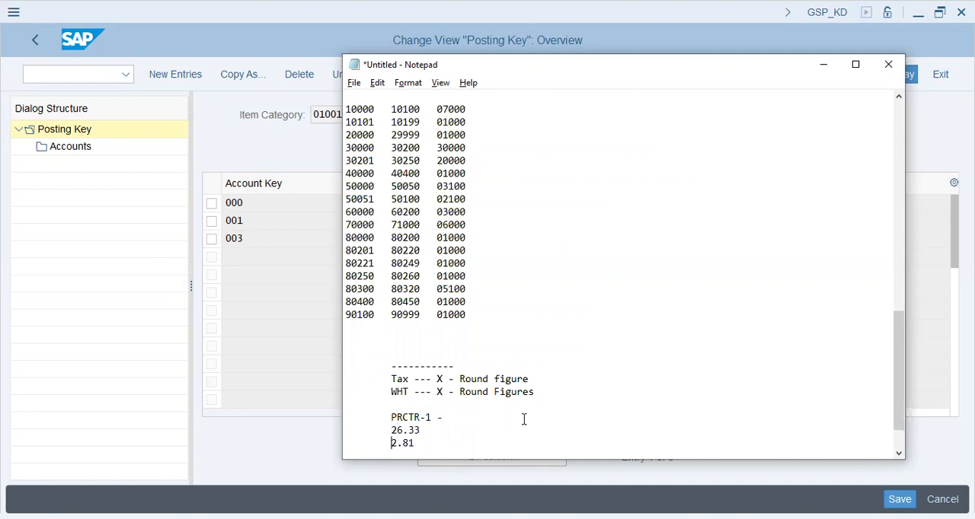
Add the heading "PRCTR-2" on its own line below the amount 2.81.
{"action": "type", "text": "PR"}
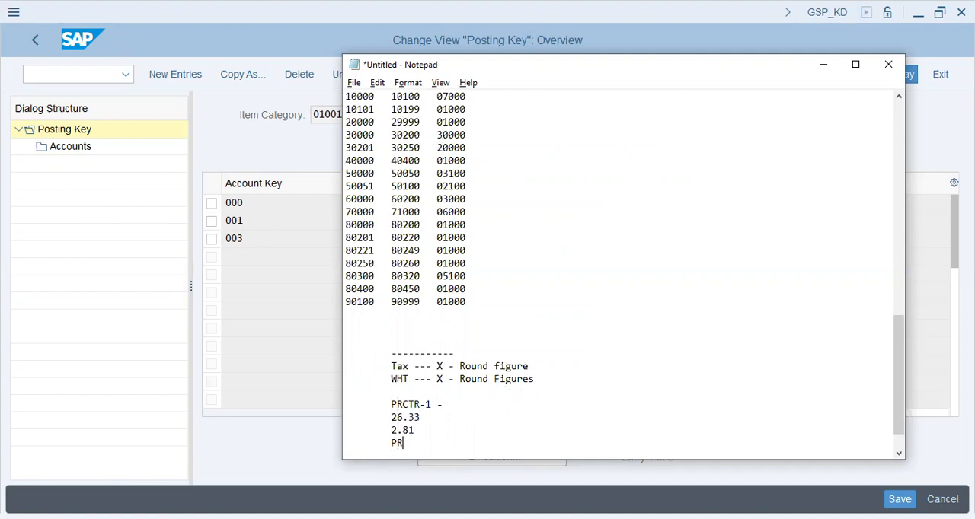
{"action": "type", "text": "CTR-1 -"}
{"action": "key", "text": "BackSpace"}
{"action": "key", "text": "BackSpace"}
{"action": "type", "text": "-2"}
{"action": "key", "text": "Return"}
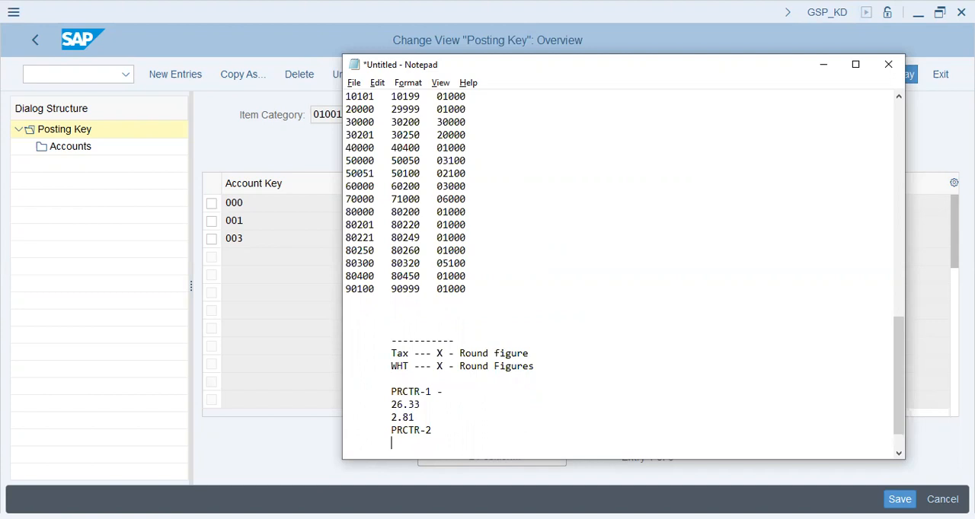
List the amounts 301.73 and 44.39 on separate lines below the PRCTR-2 heading.
{"action": "type", "text": "301.73"}
{"action": "key", "text": "Return"}
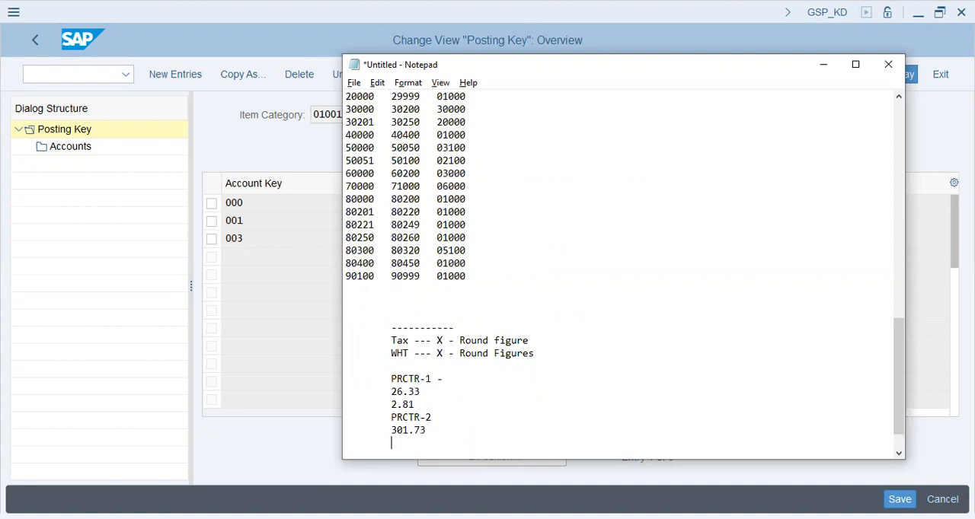
{"action": "type", "text": "40"}
{"action": "type", "text": ".39"}
{"action": "key", "text": "Return"}
{"action": "key", "text": "Up"}
{"action": "key", "text": "Up"}
{"action": "key", "text": "Up"}
{"action": "key", "text": "Up"}
{"action": "key", "text": "Up"}
{"action": "key", "text": "Down"}
{"action": "key", "text": "Down"}
{"action": "key", "text": "Down"}
{"action": "key", "text": "Down"}
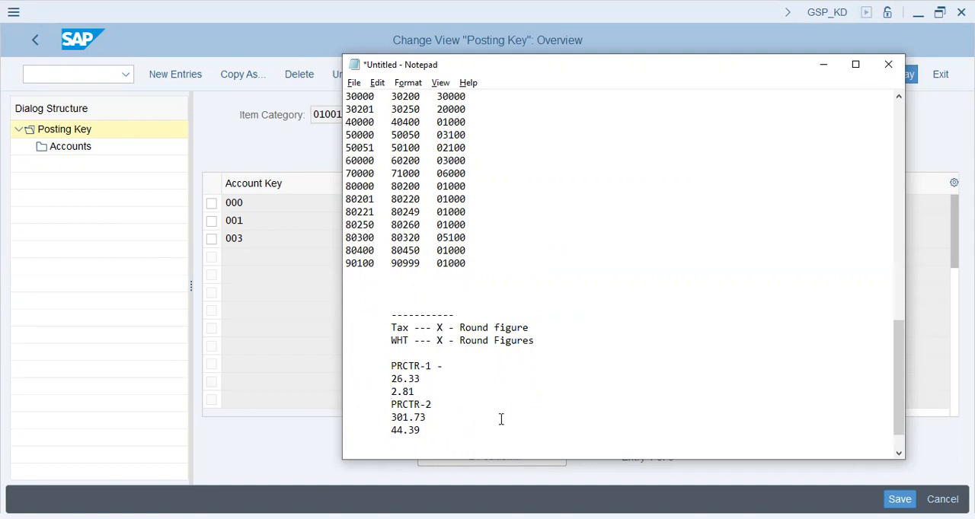
Add a dashed separator below the PRCTR-2 amounts and write "zERO BALANCE" under it.
{"action": "type", "text": "-----------"}
{"action": "key", "text": "Return"}
{"action": "type", "text": "zERO BALANCE"}
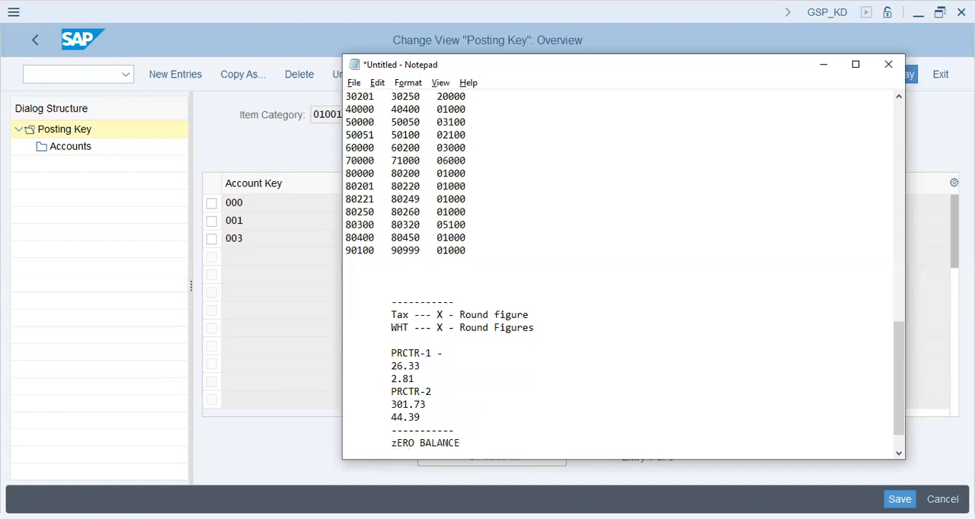
Switch back to SAP and open the accounts of account key 000, Standard account for zero balance, for chart of accounts AA46.
{"action": "key", "text": "alt+Tab"}
{"action": "left_click", "coordinate": [484, 204]}
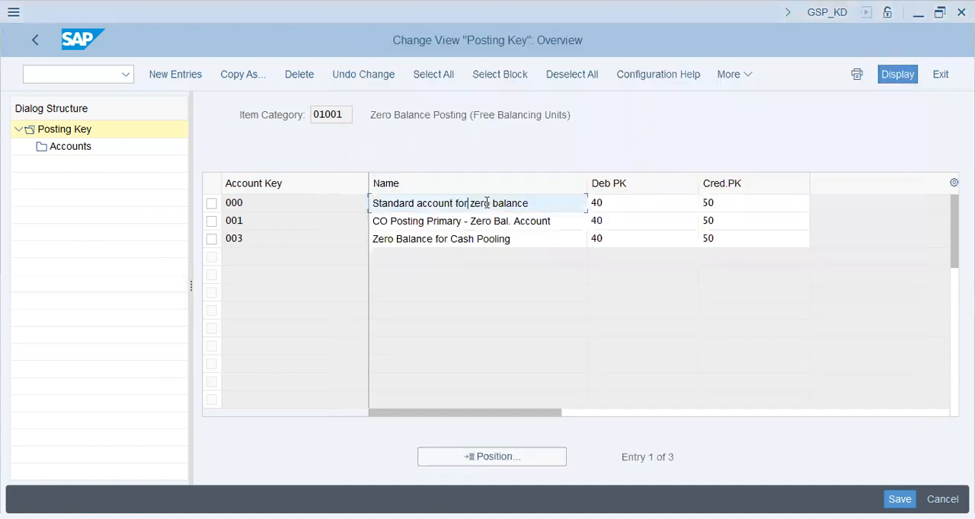
{"action": "left_click_drag", "start_coordinate": [529, 203], "coordinate": [471, 205]}
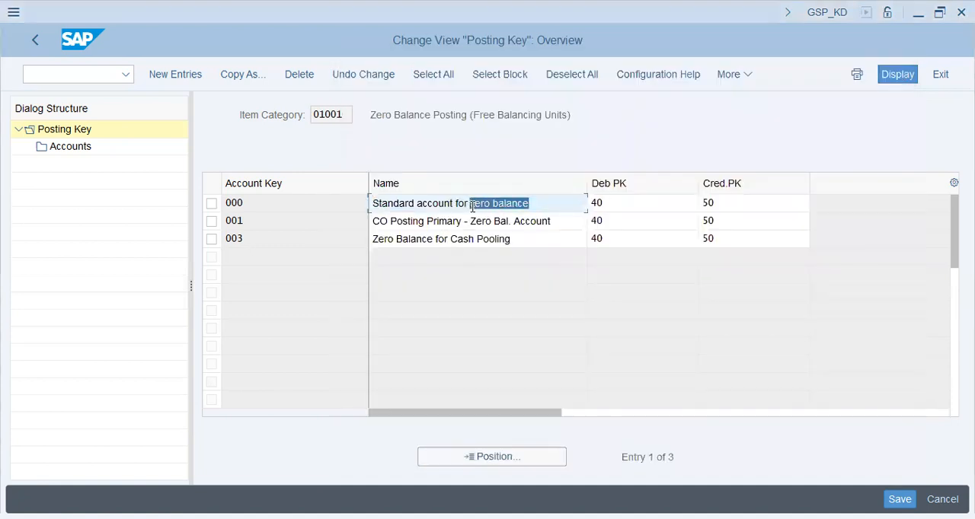
{"action": "left_click", "coordinate": [212, 204]}
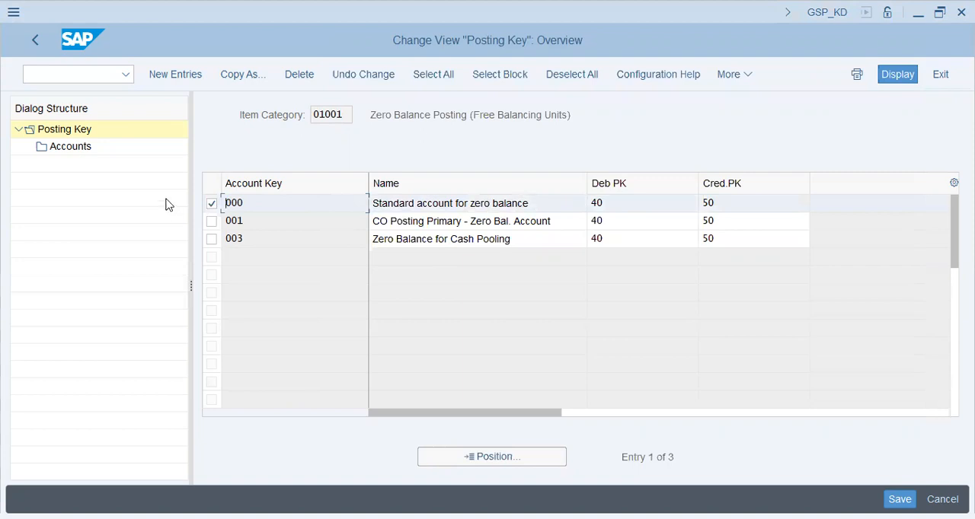
{"action": "left_click", "coordinate": [98, 151]}
{"action": "double_click", "coordinate": [90, 147]}
{"action": "type", "text": "aa46"}
{"action": "key", "text": "Return"}
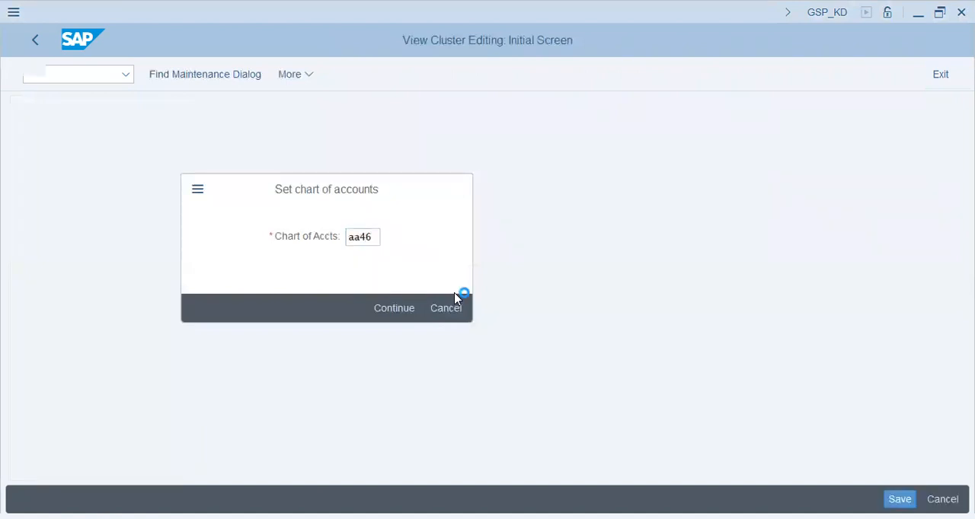
Add G/L account 80250 as a new entry for account key 000, save it, and return to the posting key overview.
{"action": "left_click", "coordinate": [200, 75]}
{"action": "type", "text": "80250"}
{"action": "key", "text": "Return"}
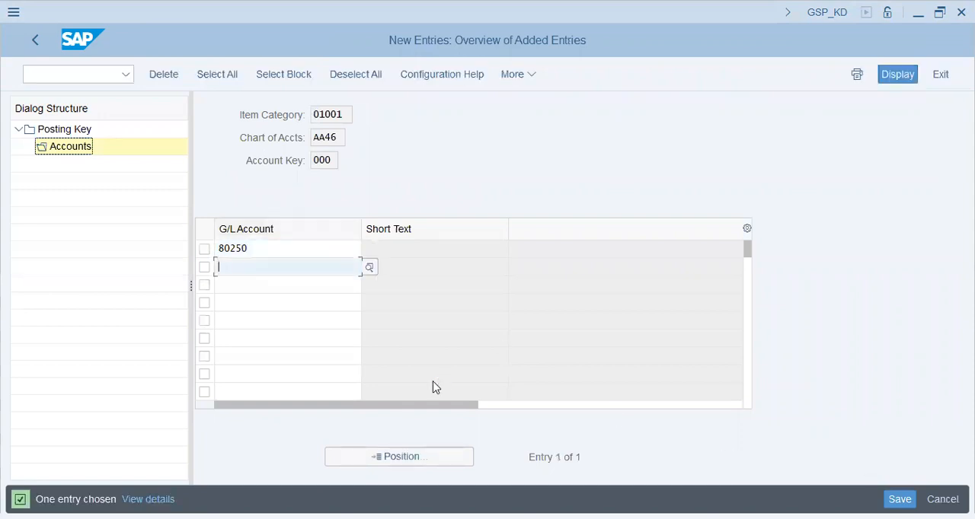
{"action": "key", "text": "ctrl+s"}
{"action": "left_click", "coordinate": [319, 330]}
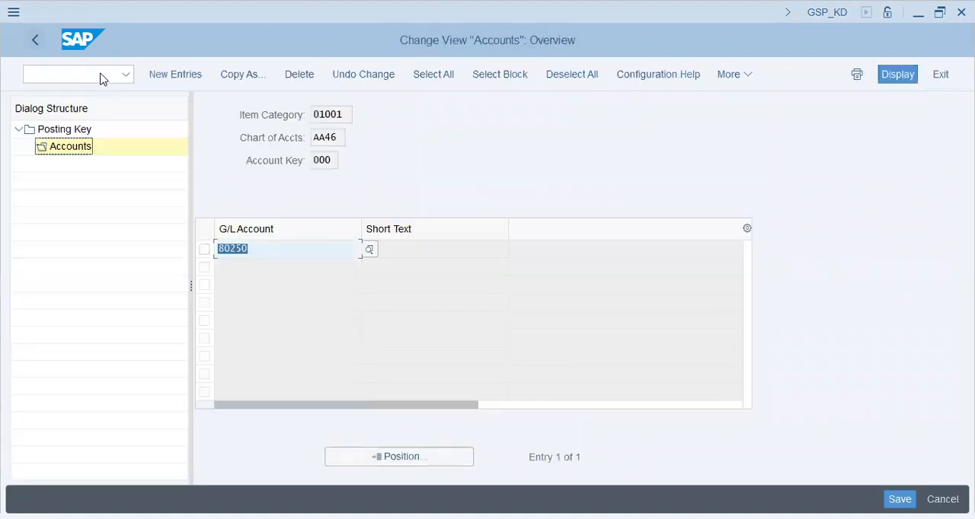
{"action": "key", "text": "F3"}
{"action": "key", "text": "F3"}
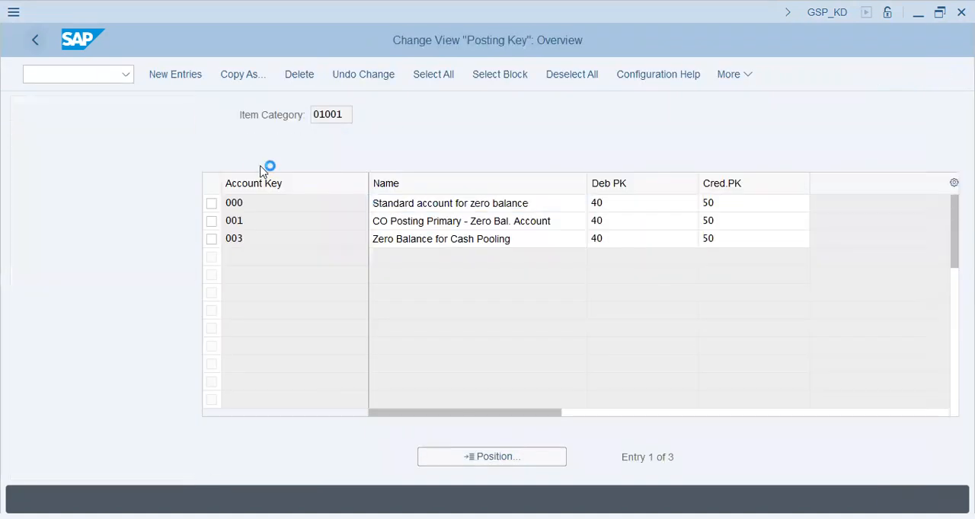
Assign G/L account 80250 in chart AA46 to account key 001, CO Posting Primary - Zero Bal. Account, and save it to the customizing request.
{"action": "double_click", "coordinate": [322, 315]}
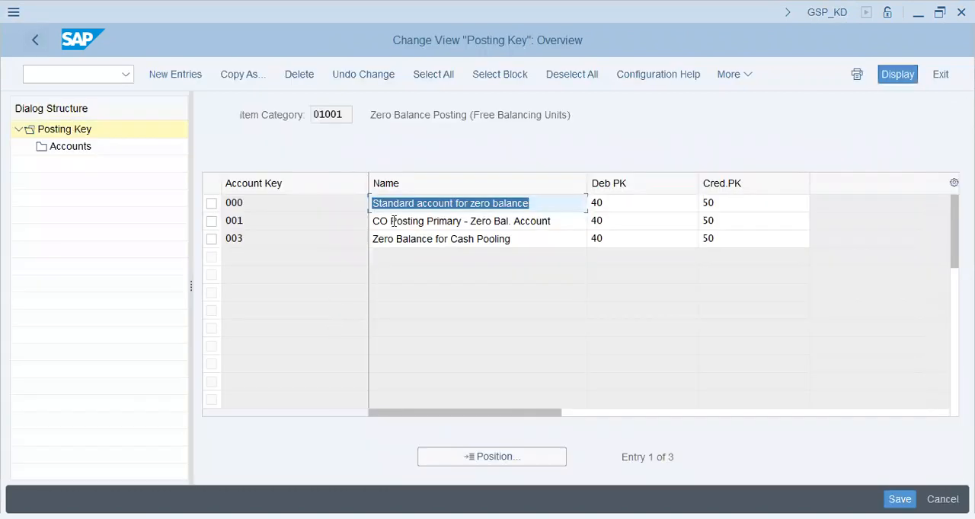
{"action": "left_click", "coordinate": [393, 221]}
{"action": "left_click", "coordinate": [211, 221]}
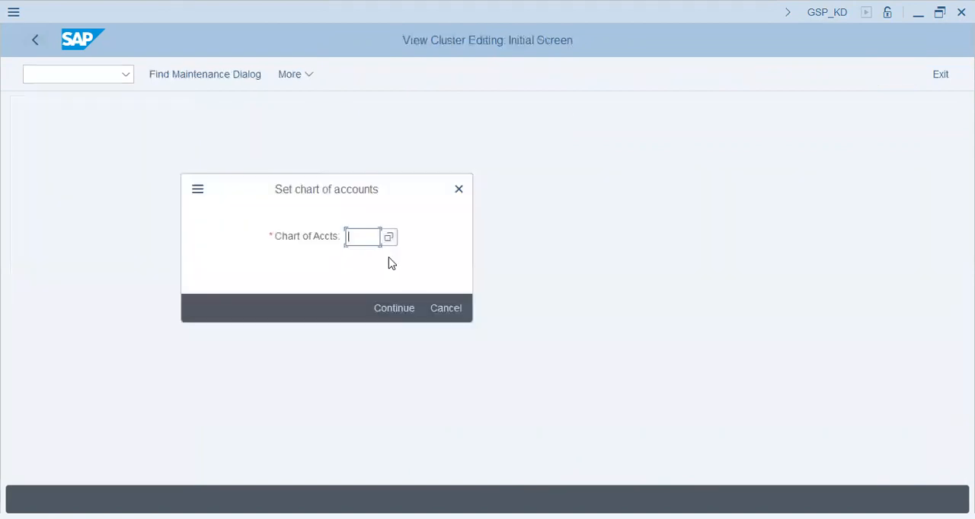
{"action": "type", "text": "aa46"}
{"action": "key", "text": "Return"}
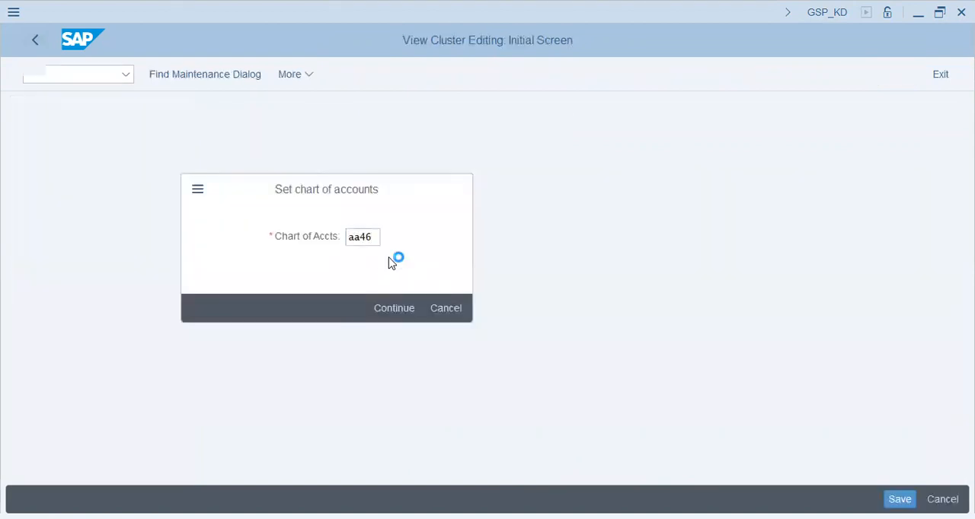
{"action": "left_click", "coordinate": [198, 74]}
{"action": "type", "text": "80250"}
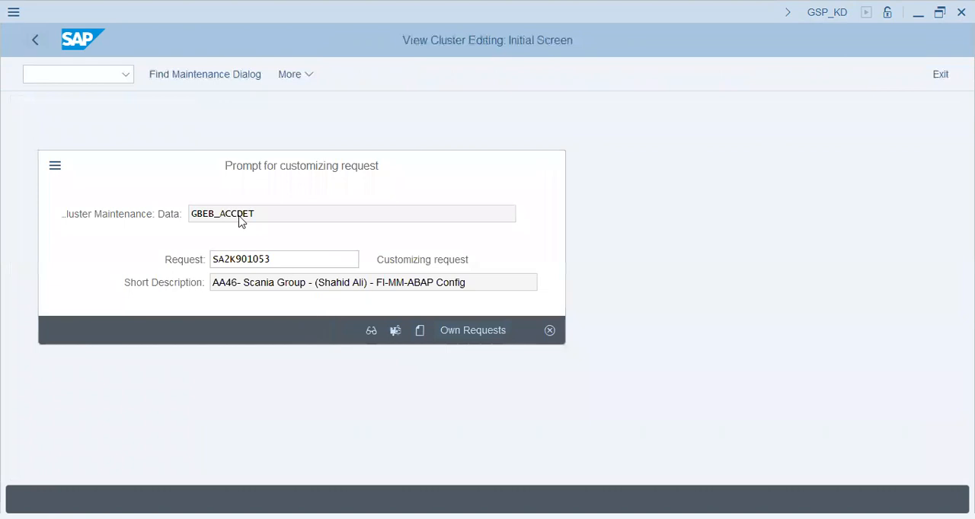
{"action": "key", "text": "Return"}
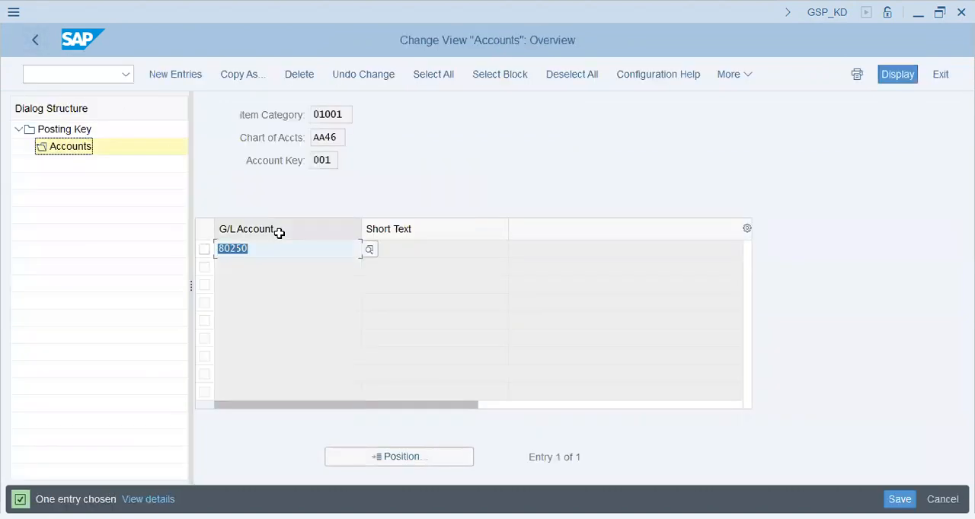
{"action": "key", "text": "F3"}
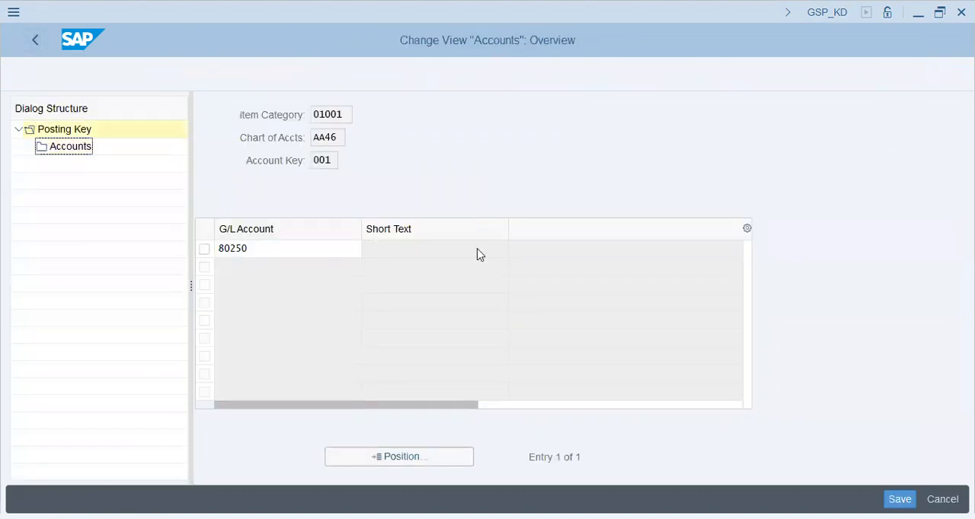
Assign G/L account 80250 to account key 003, Zero Balance for Cash Pooling, save, and return to the IMG structure.
{"action": "left_click", "coordinate": [416, 240]}
{"action": "left_click", "coordinate": [212, 240]}
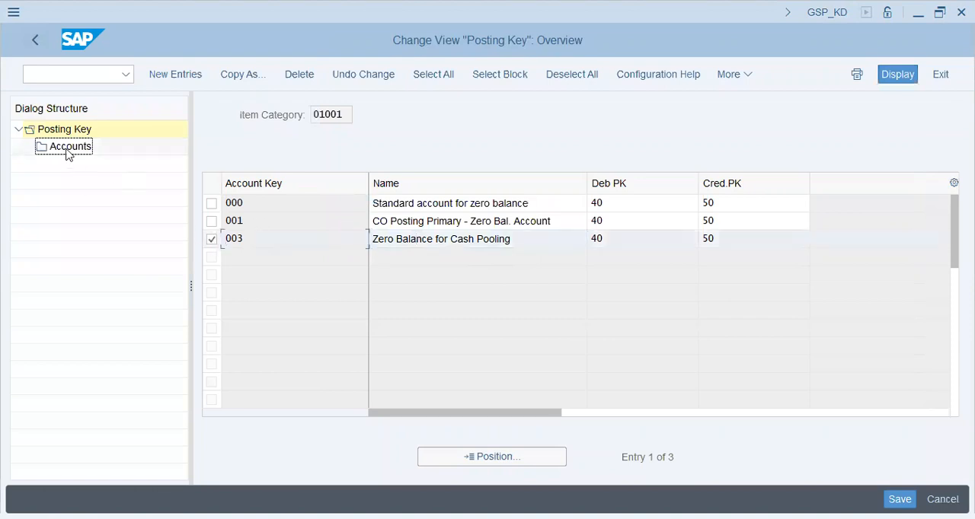
{"action": "left_click", "coordinate": [74, 149]}
{"action": "left_click", "coordinate": [163, 75]}
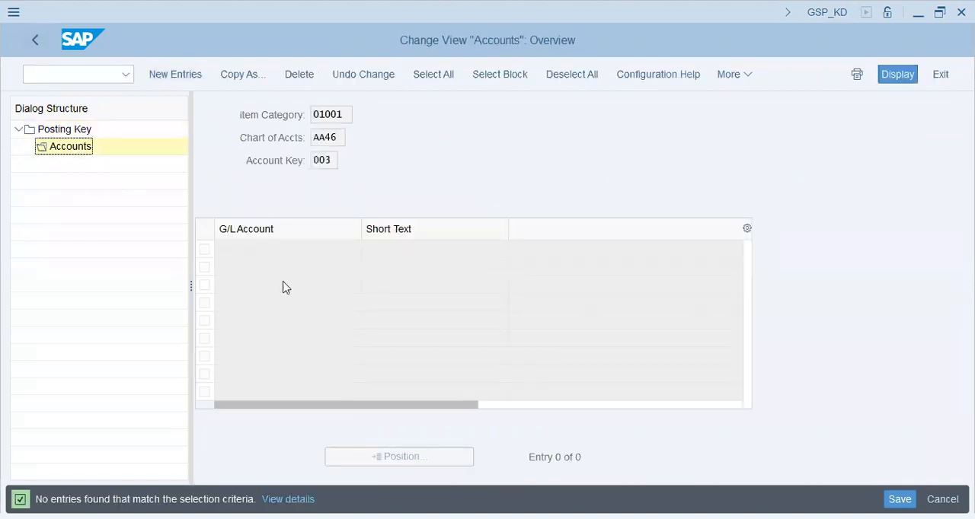
{"action": "type", "text": "80250"}
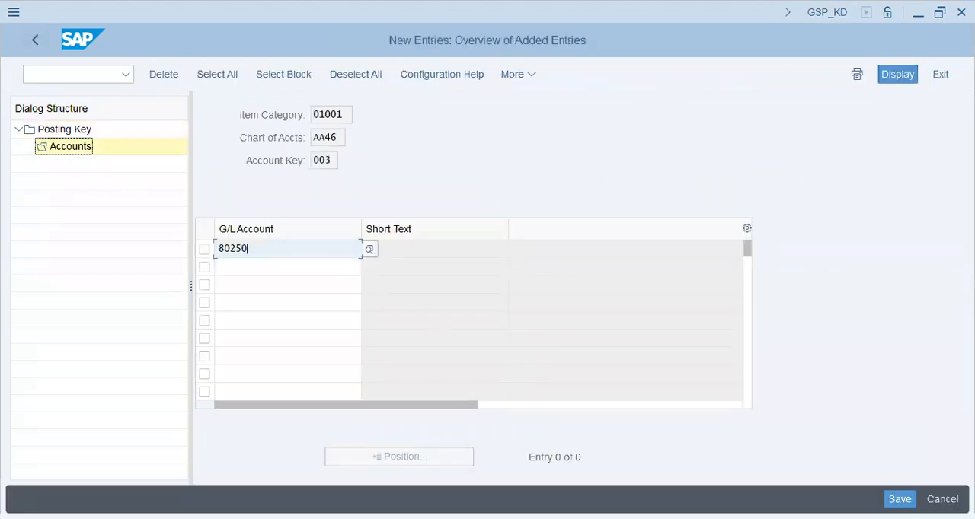
{"action": "key", "text": "ctrl+s"}
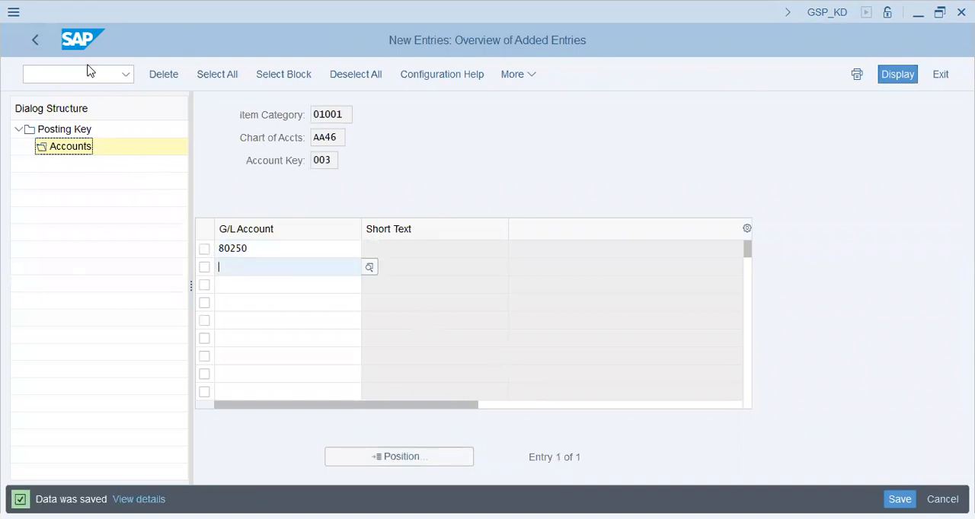
{"action": "key", "text": "F3"}
{"action": "key", "text": "F3"}
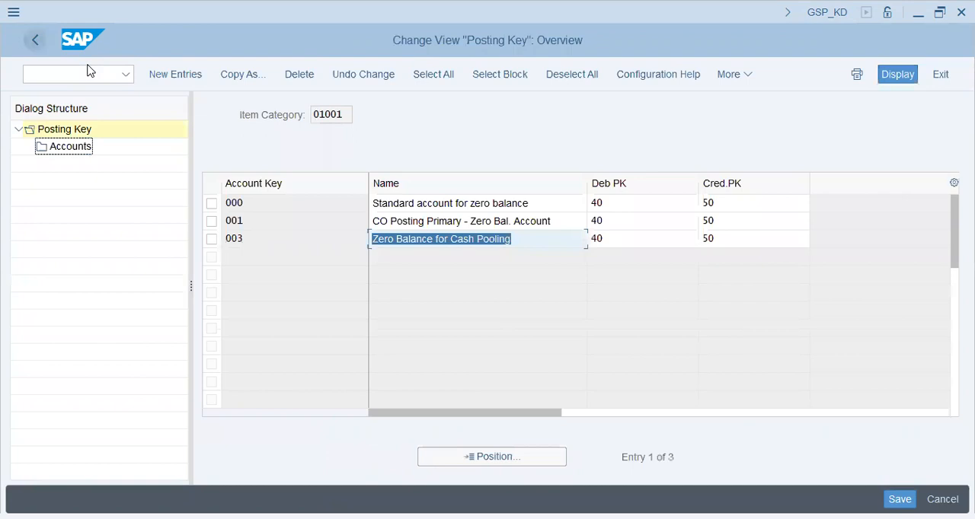
{"action": "key", "text": "F3"}
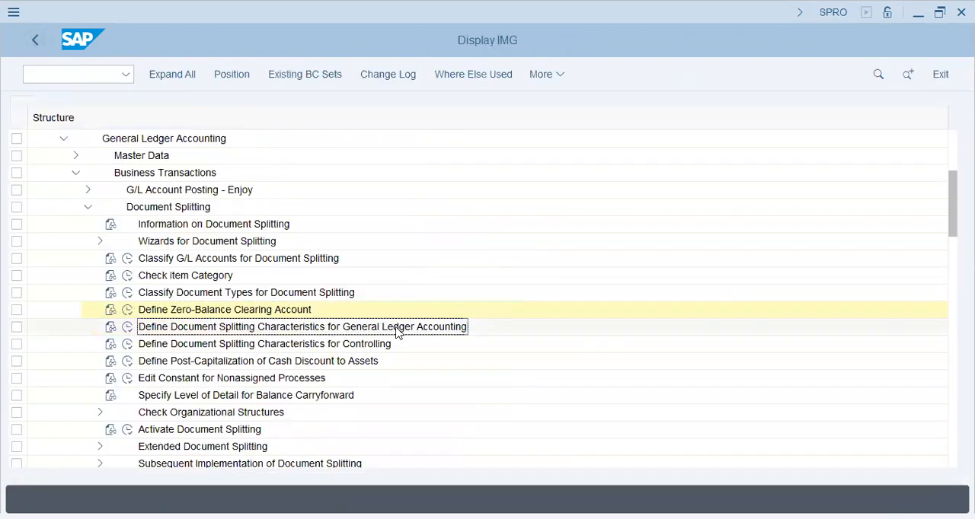
Review the partner fields for Business Area, Profit Center and Segment in the document splitting characteristics for General Ledger Accounting.
{"action": "left_click", "coordinate": [127, 327]}
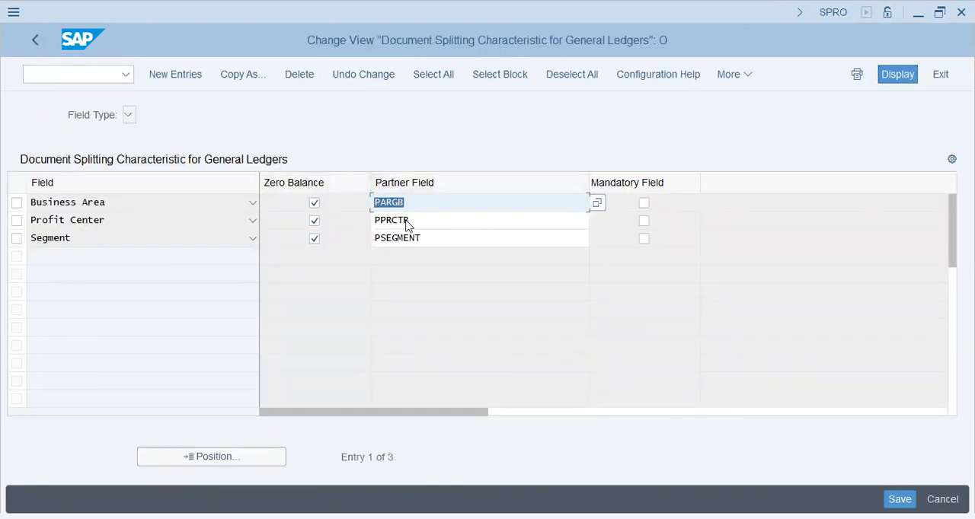
{"action": "left_click", "coordinate": [436, 220]}
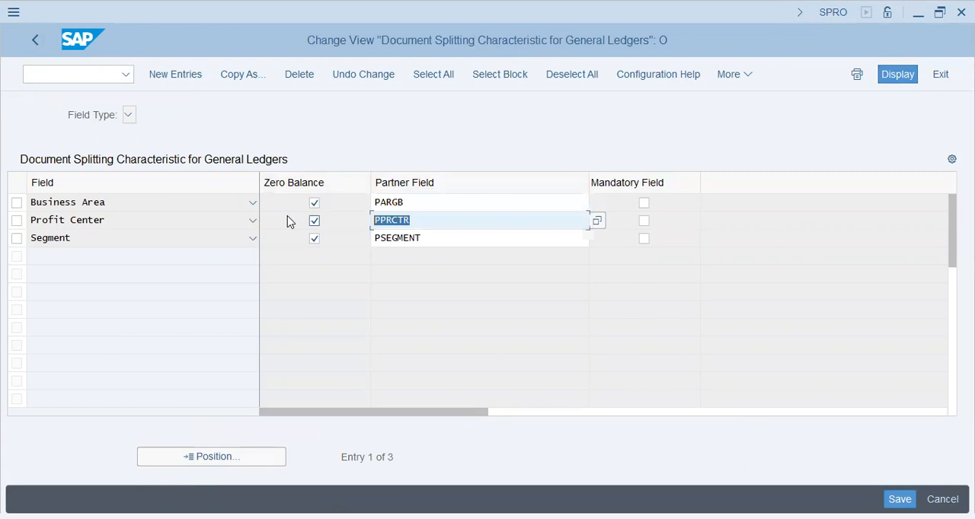
{"action": "left_click", "coordinate": [429, 236]}
{"action": "left_click", "coordinate": [418, 201]}
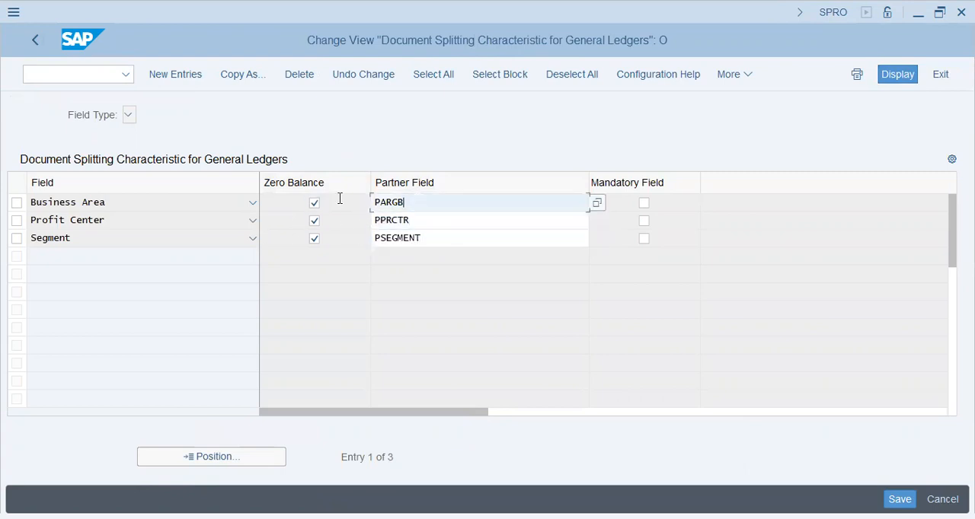
{"action": "left_click", "coordinate": [435, 236]}
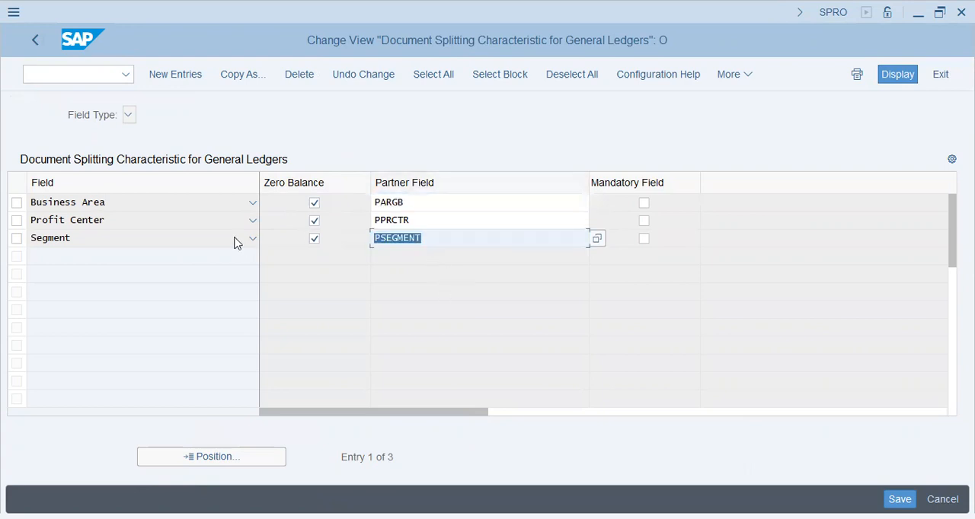
{"action": "left_click", "coordinate": [425, 221]}
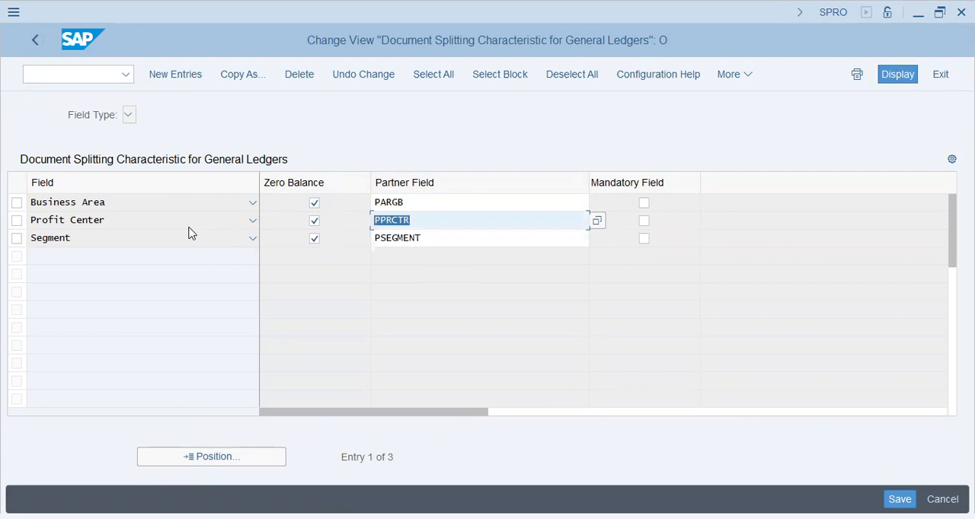
{"action": "left_click", "coordinate": [413, 215]}
{"action": "left_click", "coordinate": [412, 203]}
{"action": "left_click", "coordinate": [433, 239]}
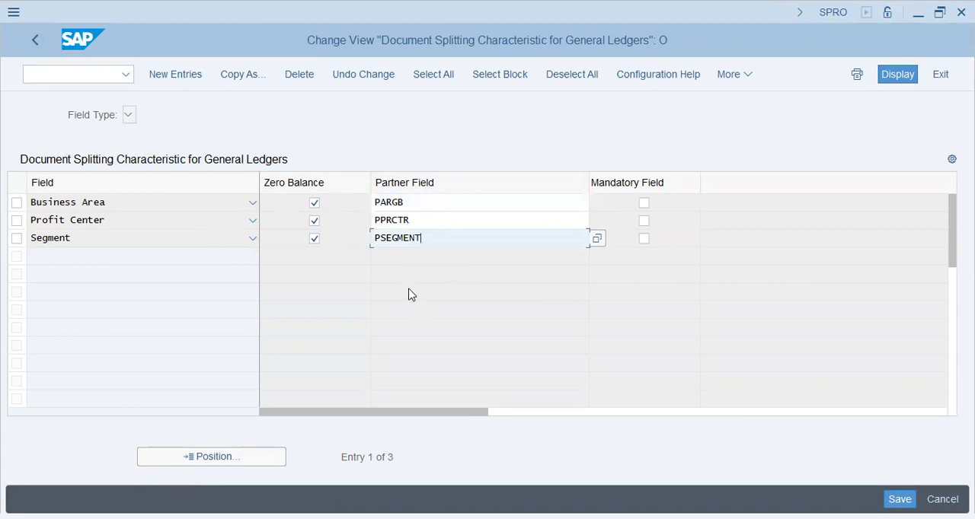
{"action": "left_click", "coordinate": [422, 221]}
{"action": "left_click", "coordinate": [428, 221]}
{"action": "left_click_drag", "start_coordinate": [418, 224], "coordinate": [372, 230]}
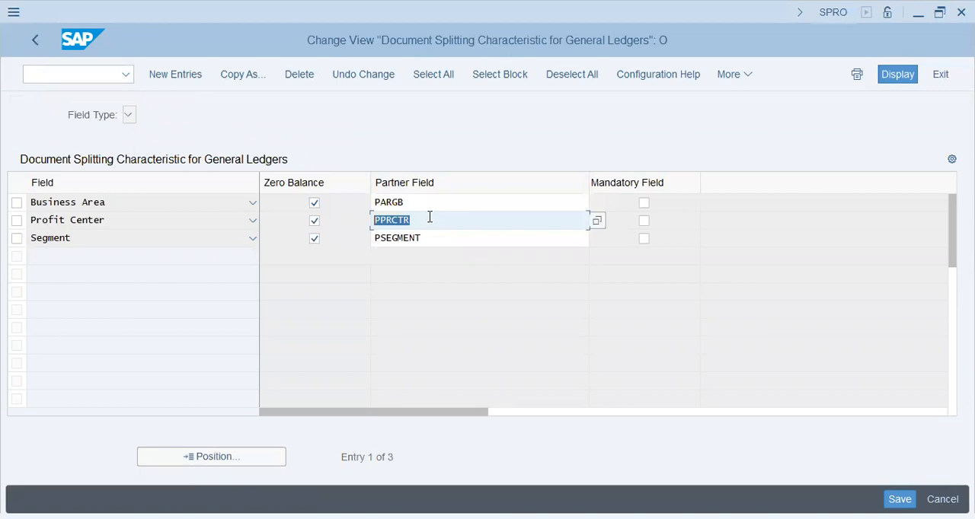
{"action": "left_click", "coordinate": [417, 224]}
{"action": "left_click_drag", "start_coordinate": [433, 220], "coordinate": [93, 210]}
{"action": "left_click", "coordinate": [415, 222]}
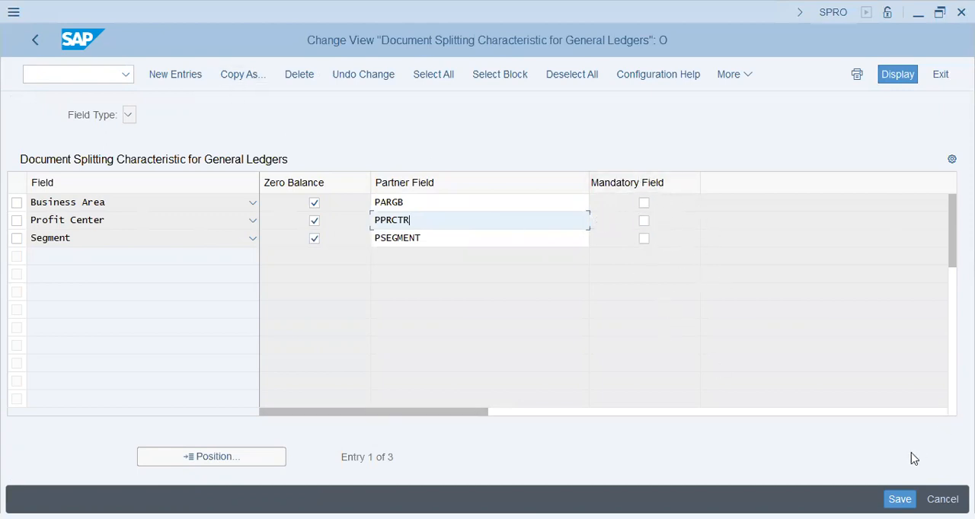
{"action": "left_click", "coordinate": [36, 41]}
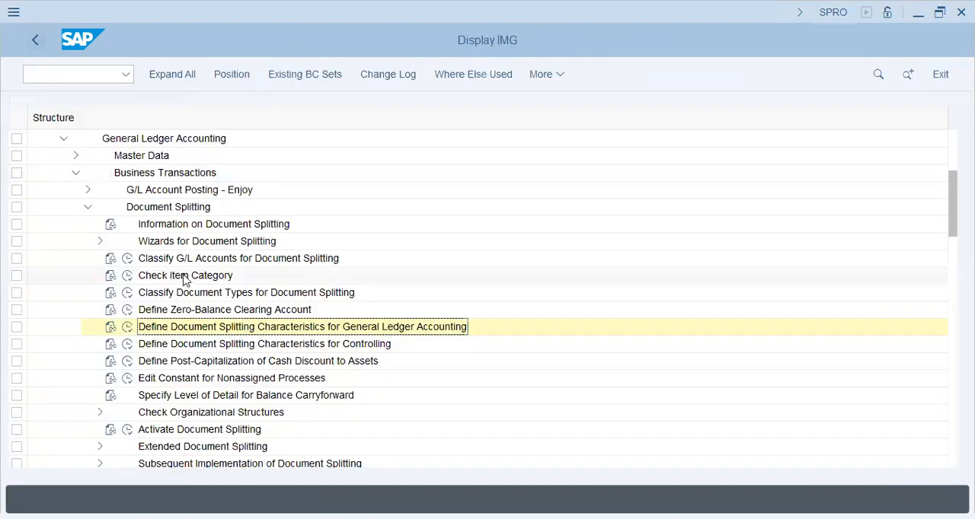
Review the Cost Center and Cost Object account assignments in the document splitting characteristics for Controlling.
{"action": "left_click", "coordinate": [127, 344]}
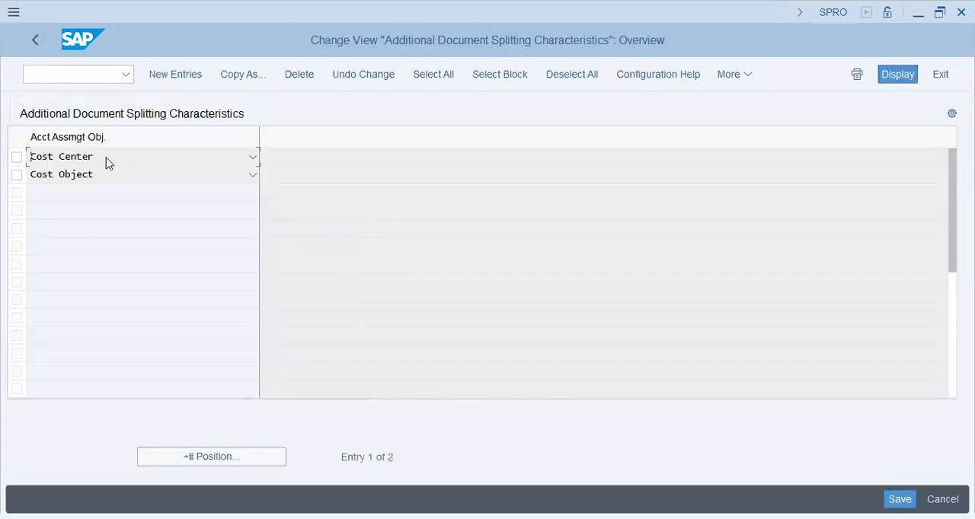
{"action": "left_click", "coordinate": [102, 157]}
{"action": "left_click", "coordinate": [137, 162]}
{"action": "left_click", "coordinate": [118, 183]}
{"action": "left_click", "coordinate": [118, 181]}
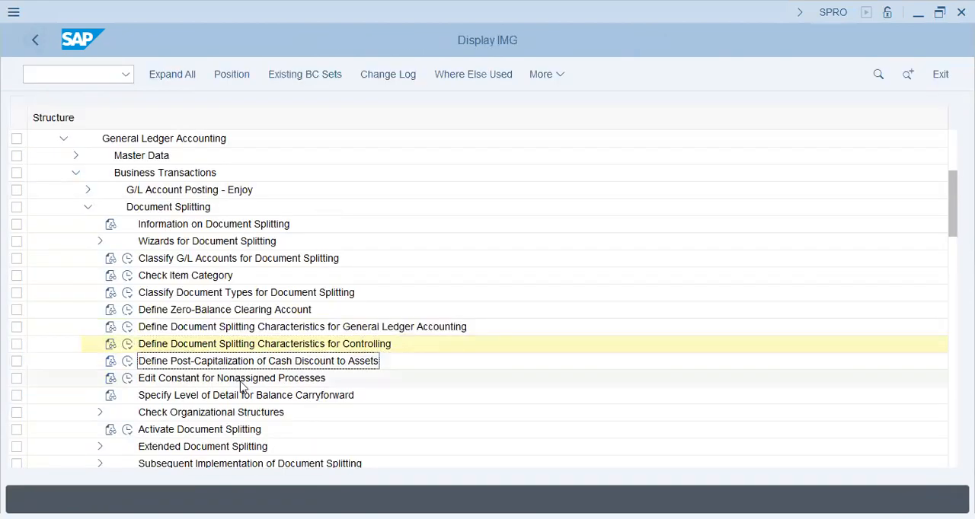
Look over the remaining Document Splitting activities and the Business Transactions nodes that follow them.
{"action": "left_click", "coordinate": [241, 381]}
{"action": "scroll", "coordinate": [217, 402], "scroll_direction": "down", "scroll_amount": 1}
{"action": "left_click", "coordinate": [190, 412]}
{"action": "scroll", "coordinate": [200, 396], "scroll_direction": "down", "scroll_amount": 7}
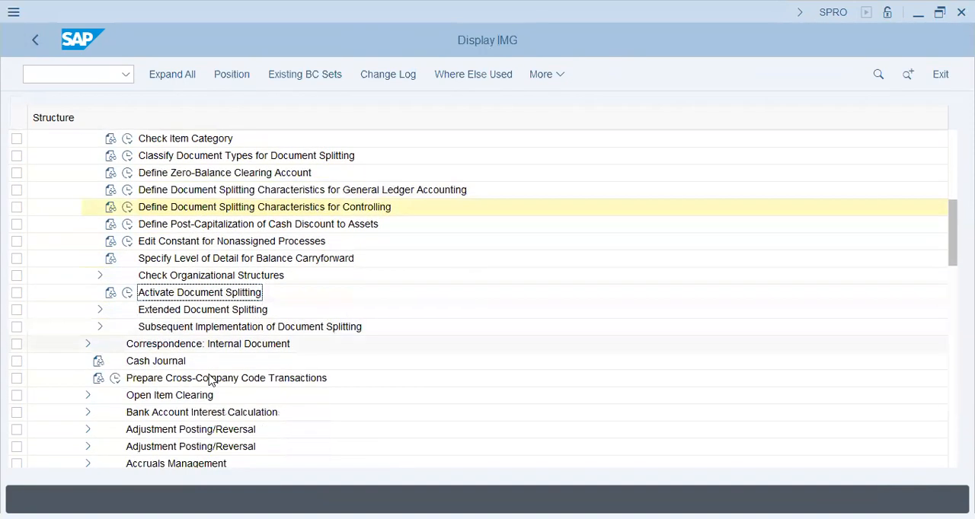
{"action": "scroll", "coordinate": [211, 381], "scroll_direction": "down", "scroll_amount": 2}
{"action": "left_click", "coordinate": [197, 385]}
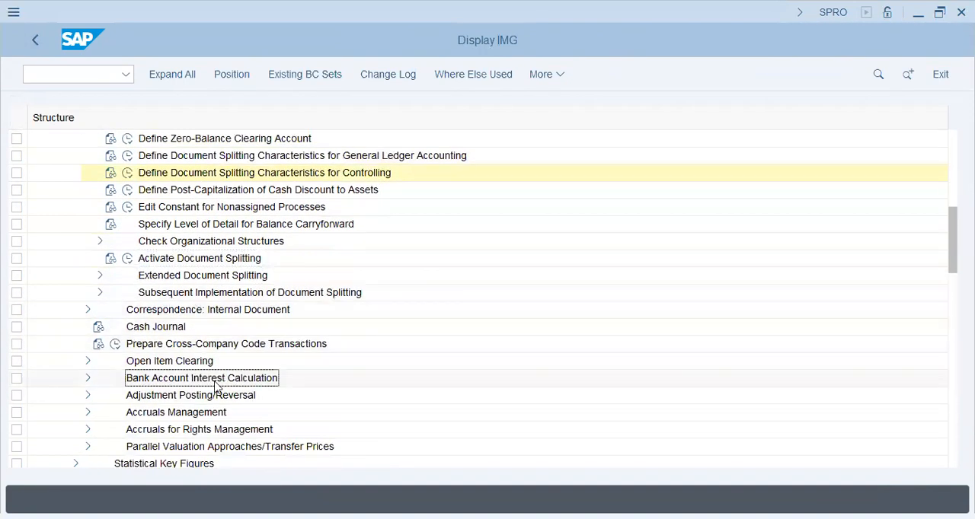
{"action": "scroll", "coordinate": [217, 384], "scroll_direction": "down", "scroll_amount": 3}
{"action": "scroll", "coordinate": [217, 385], "scroll_direction": "up", "scroll_amount": 11}
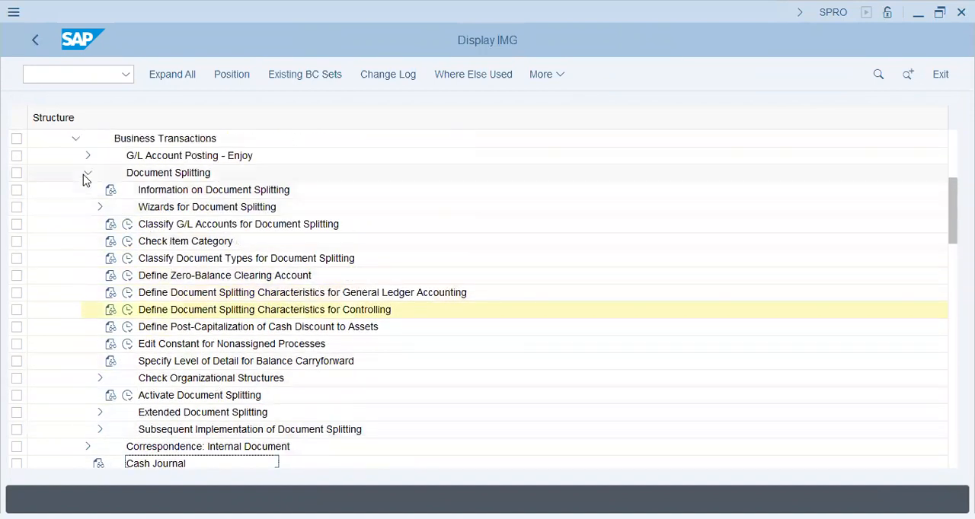
Collapse Document Splitting and check which nodes Periodic Processing contains.
{"action": "left_click", "coordinate": [85, 176]}
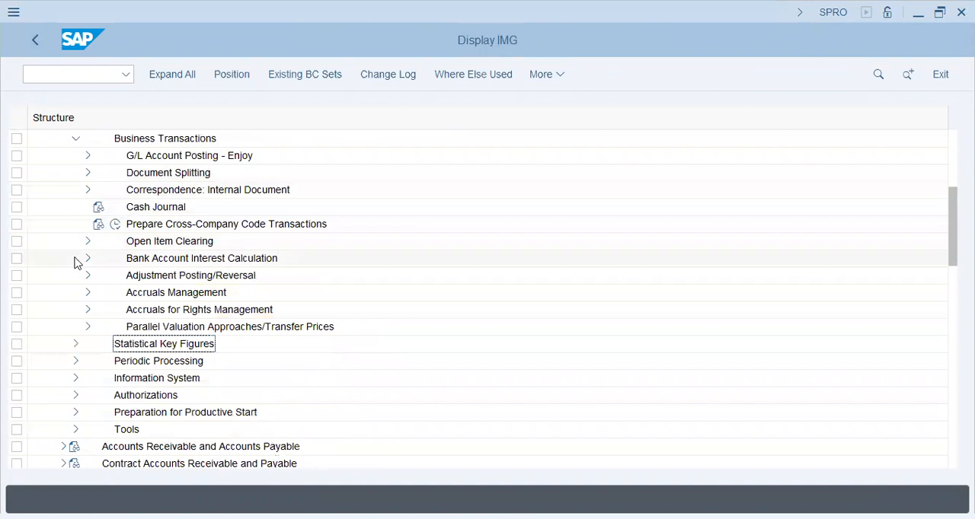
{"action": "left_click", "coordinate": [76, 361]}
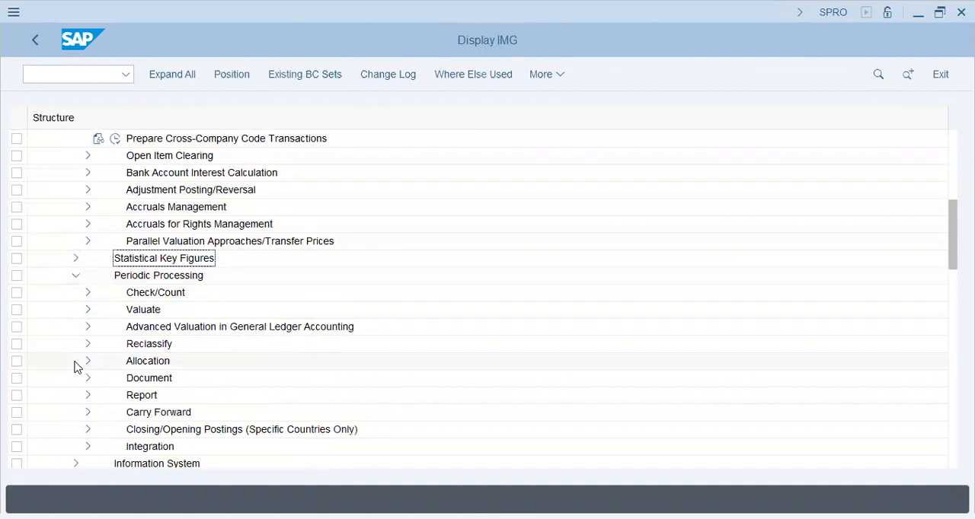
{"action": "left_click", "coordinate": [76, 276]}
{"action": "scroll", "coordinate": [87, 259], "scroll_direction": "up", "scroll_amount": 3}
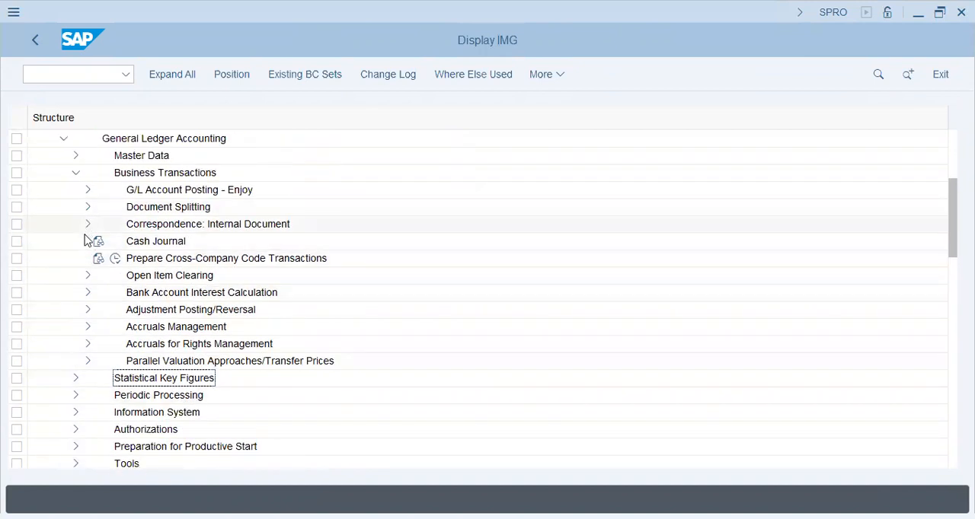
{"action": "scroll", "coordinate": [87, 286], "scroll_direction": "up", "scroll_amount": 2}
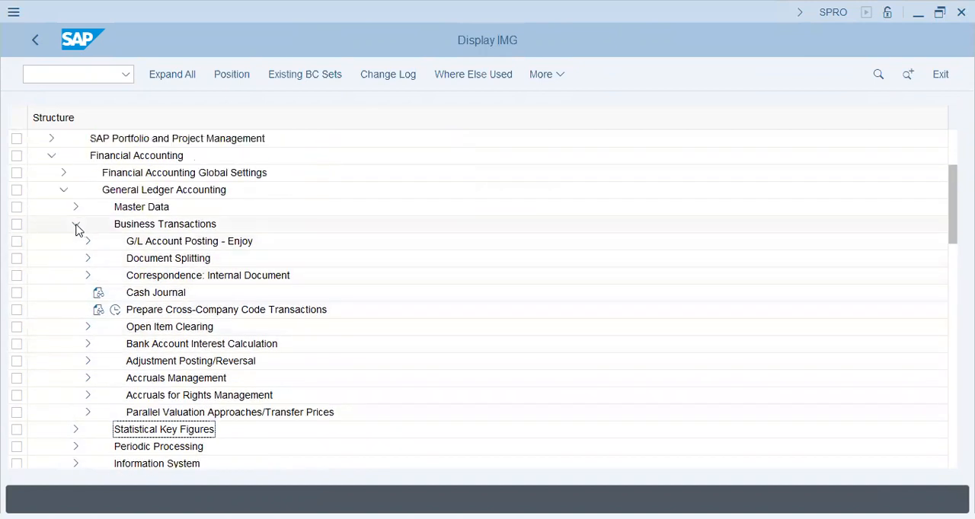
Collapse Business Transactions and look through the Tools, Authorizations, Information System and Periodic Processing nodes of General Ledger Accounting.
{"action": "left_click", "coordinate": [77, 226]}
{"action": "left_click", "coordinate": [74, 329]}
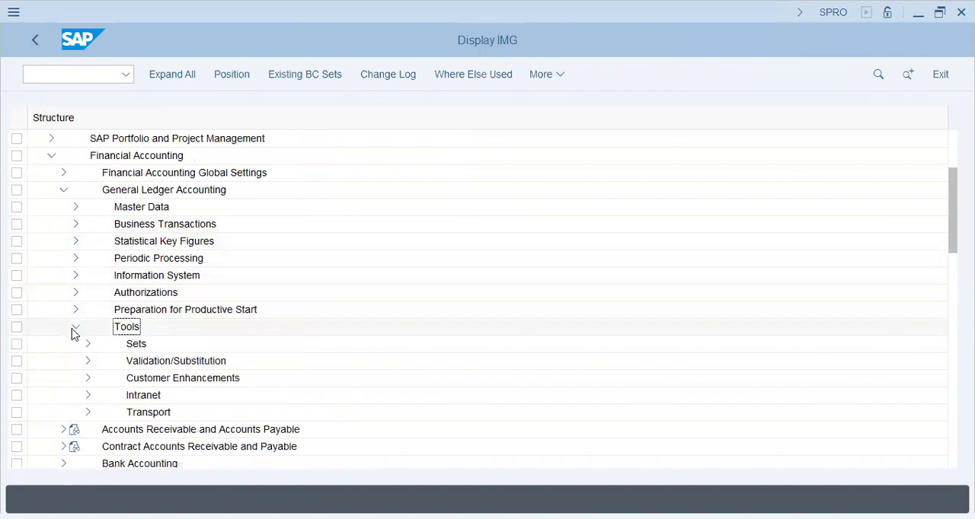
{"action": "left_click", "coordinate": [75, 328]}
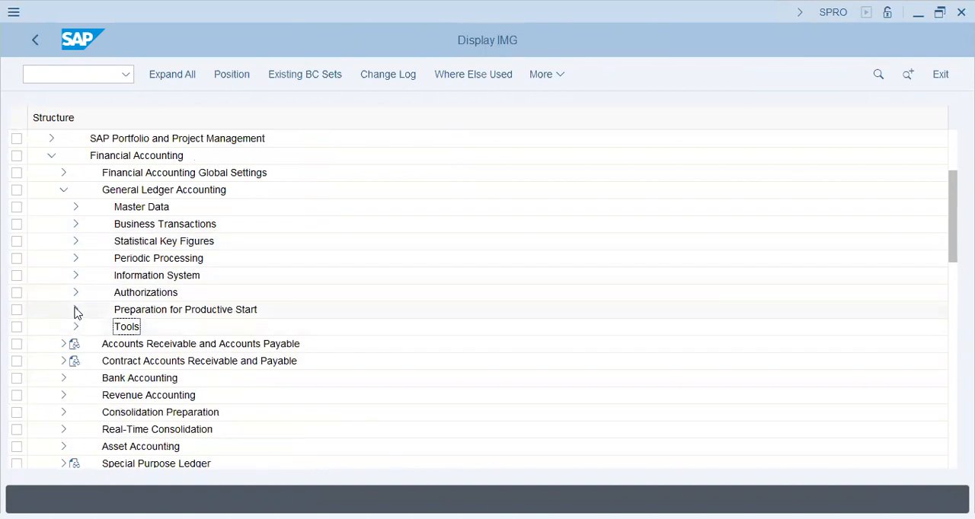
{"action": "left_click", "coordinate": [76, 294]}
{"action": "left_click", "coordinate": [76, 293]}
{"action": "left_click", "coordinate": [75, 276]}
{"action": "left_click", "coordinate": [75, 276]}
{"action": "left_click", "coordinate": [76, 259]}
{"action": "left_click", "coordinate": [76, 259]}
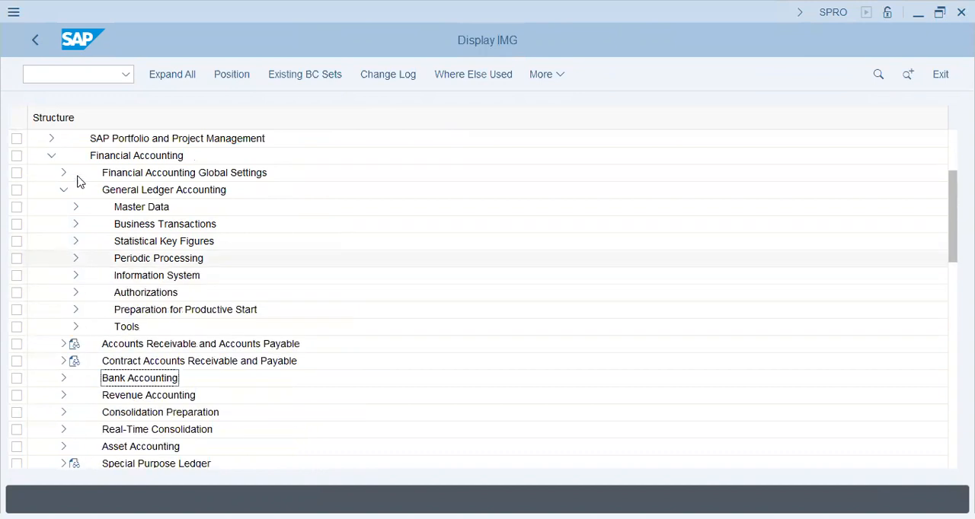
Collapse General Ledger Accounting and look through the contents of Financial Accounting Global Settings.
{"action": "left_click", "coordinate": [63, 188]}
{"action": "left_click", "coordinate": [63, 174]}
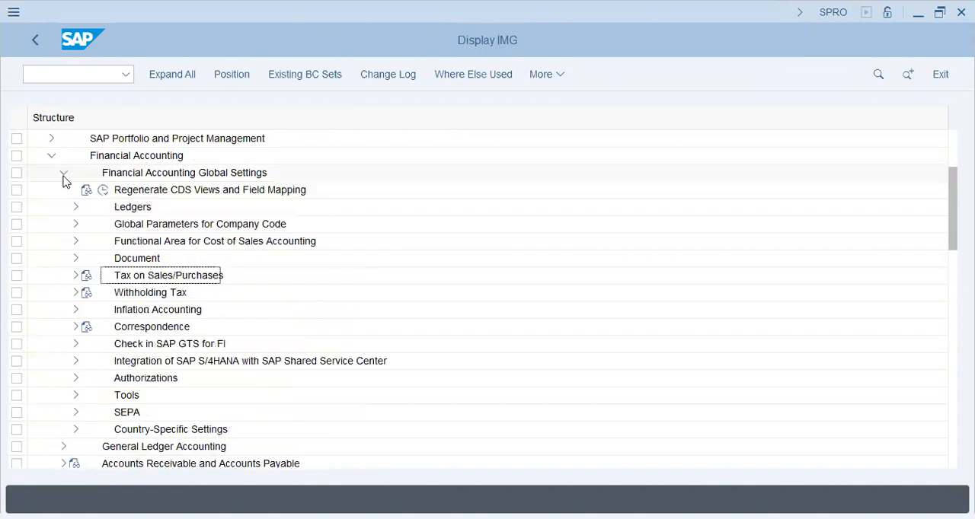
{"action": "scroll", "coordinate": [68, 428], "scroll_direction": "down", "scroll_amount": 2}
{"action": "scroll", "coordinate": [67, 429], "scroll_direction": "up", "scroll_amount": 4}
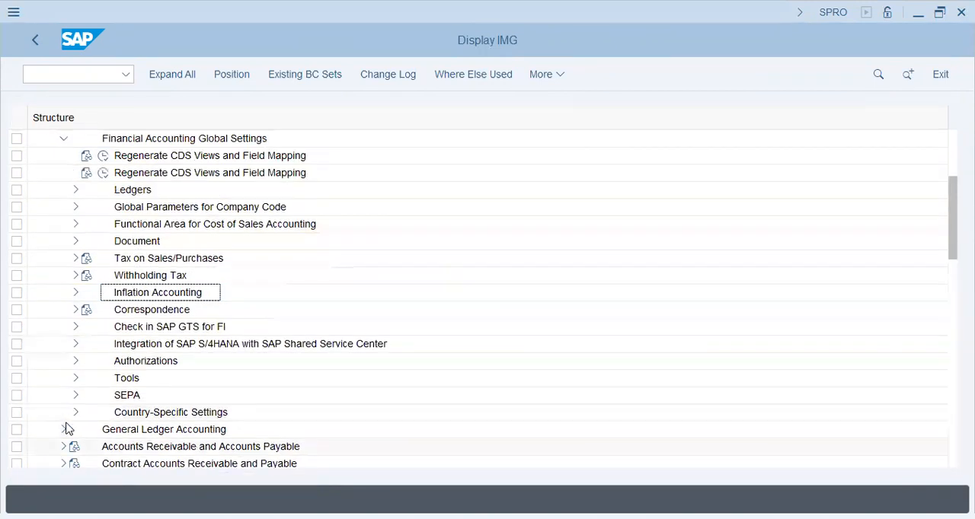
{"action": "scroll", "coordinate": [72, 244], "scroll_direction": "up", "scroll_amount": 1}
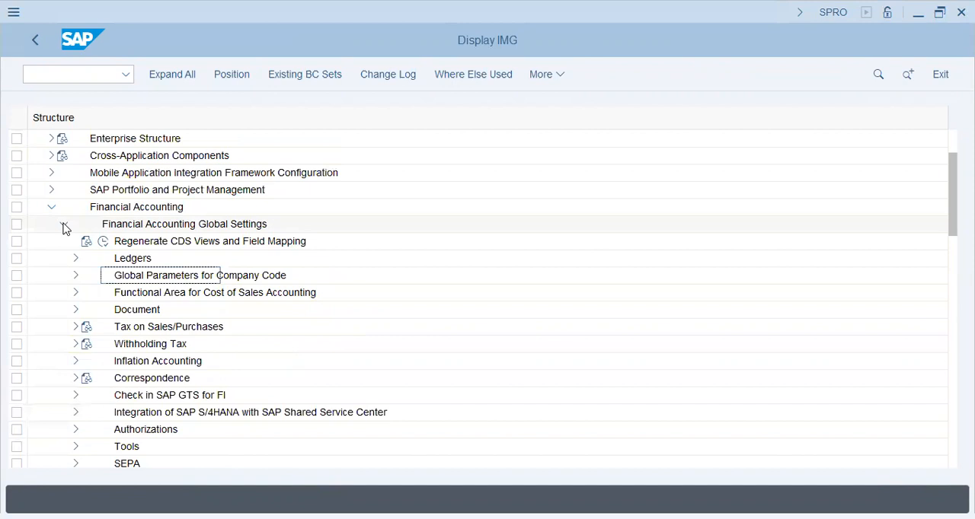
{"action": "left_click", "coordinate": [64, 224]}
Reopen the Document Splitting activities under General Ledger Accounting, Business Transactions.
{"action": "left_click", "coordinate": [63, 242]}
{"action": "left_click", "coordinate": [135, 277]}
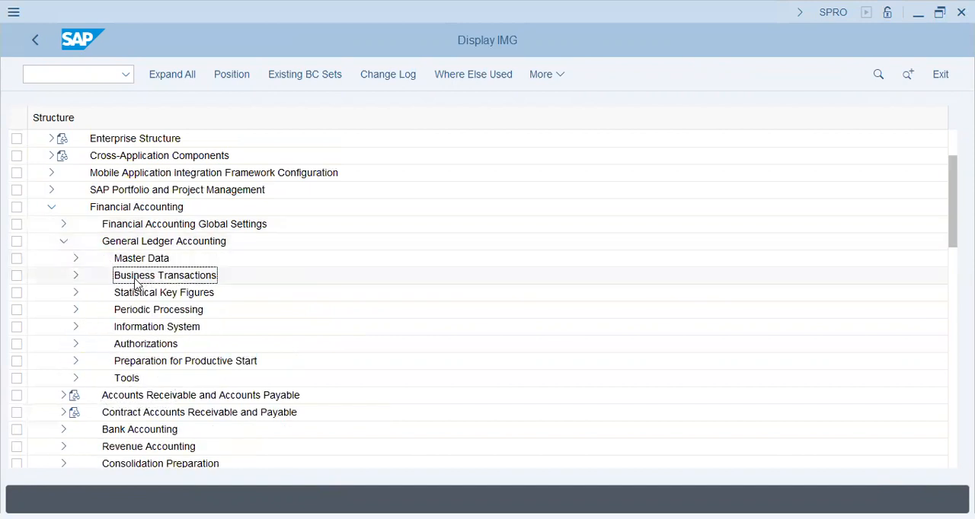
{"action": "left_click", "coordinate": [75, 275]}
{"action": "left_click", "coordinate": [150, 276]}
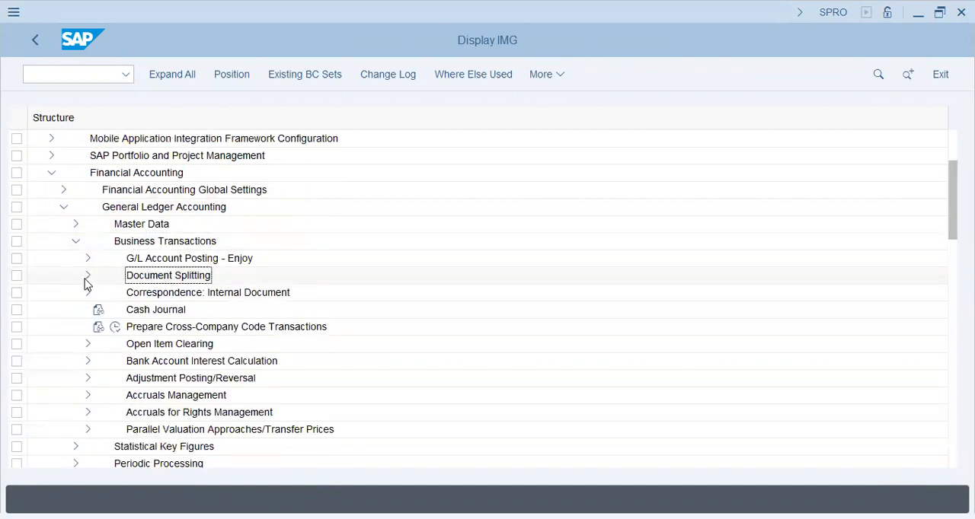
{"action": "left_click", "coordinate": [228, 329]}
{"action": "left_click", "coordinate": [172, 343]}
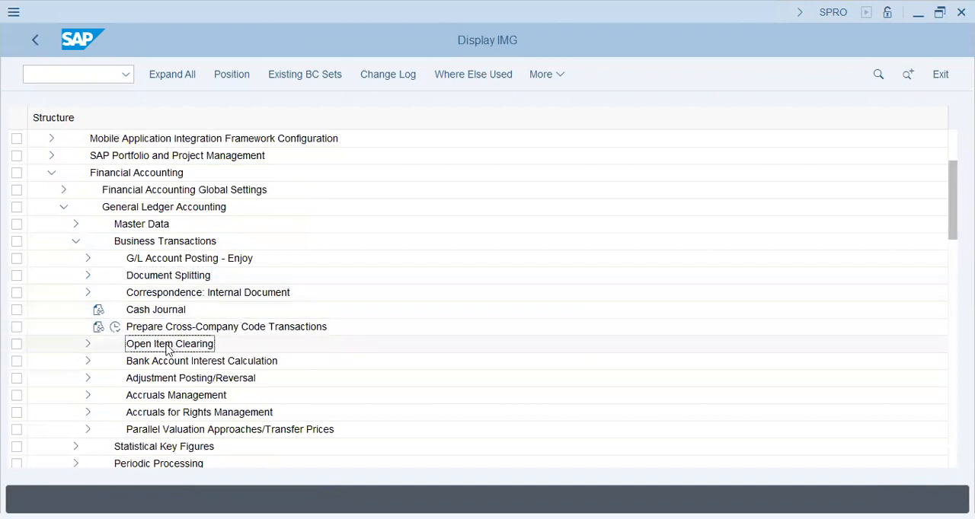
{"action": "left_click", "coordinate": [184, 365]}
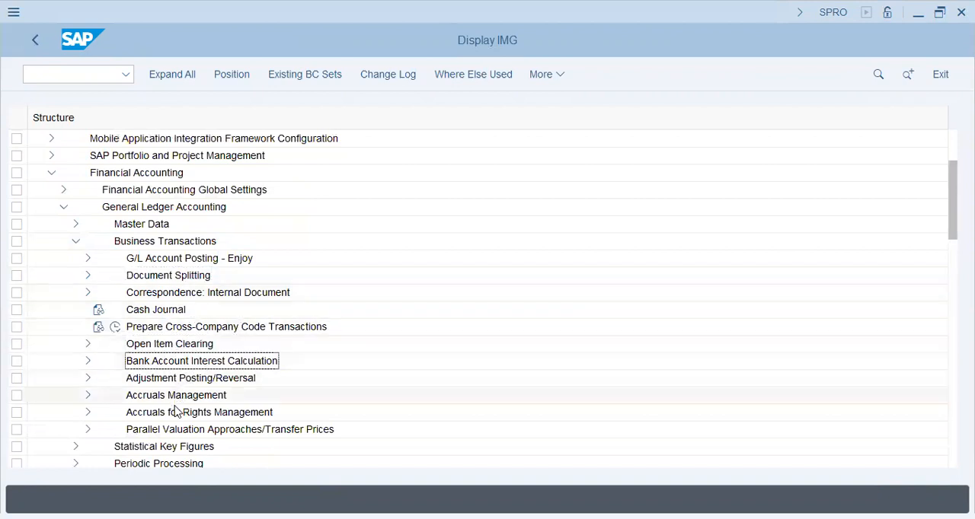
{"action": "left_click", "coordinate": [88, 276]}
{"action": "left_click", "coordinate": [195, 292]}
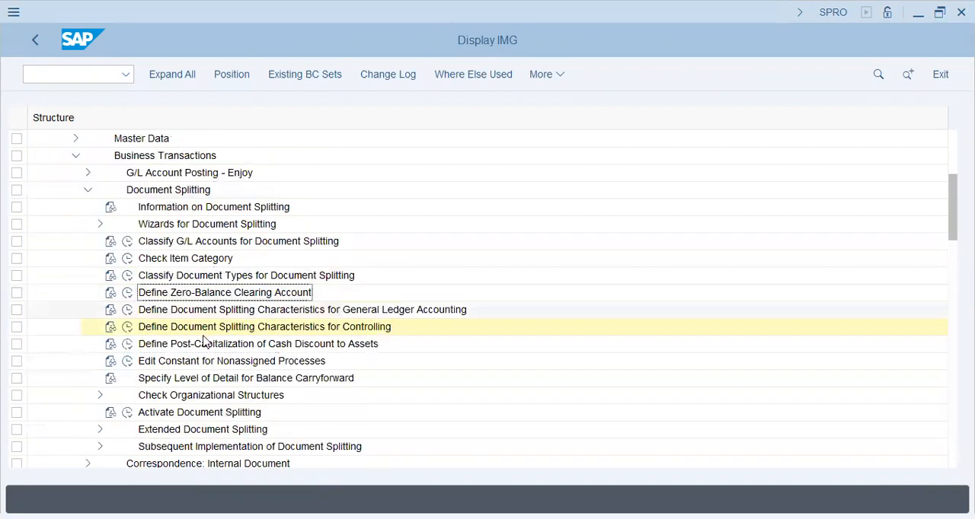
Examine the profit center and segment activities under Check Organizational Structures, and locate Activate Document Splitting.
{"action": "left_click", "coordinate": [200, 379]}
{"action": "scroll", "coordinate": [200, 381], "scroll_direction": "down", "scroll_amount": 1}
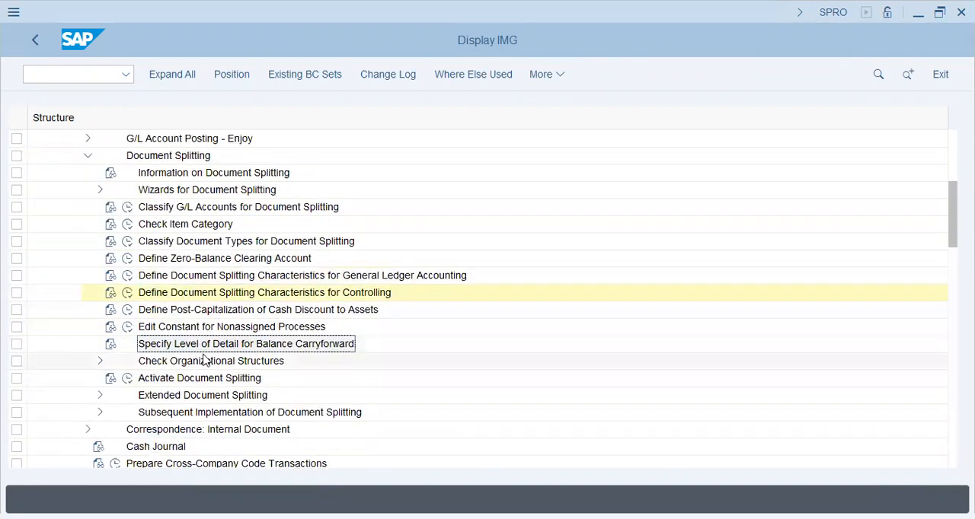
{"action": "left_click", "coordinate": [100, 361]}
{"action": "left_click", "coordinate": [294, 375]}
{"action": "scroll", "coordinate": [261, 363], "scroll_direction": "down", "scroll_amount": 2}
{"action": "left_click", "coordinate": [271, 349]}
{"action": "left_click", "coordinate": [252, 363]}
{"action": "left_click", "coordinate": [312, 345]}
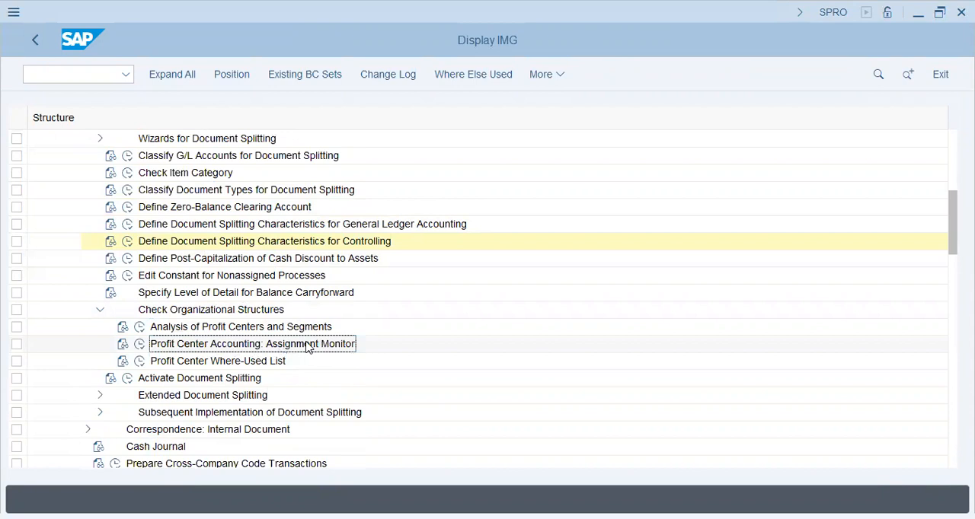
{"action": "left_click", "coordinate": [195, 379]}
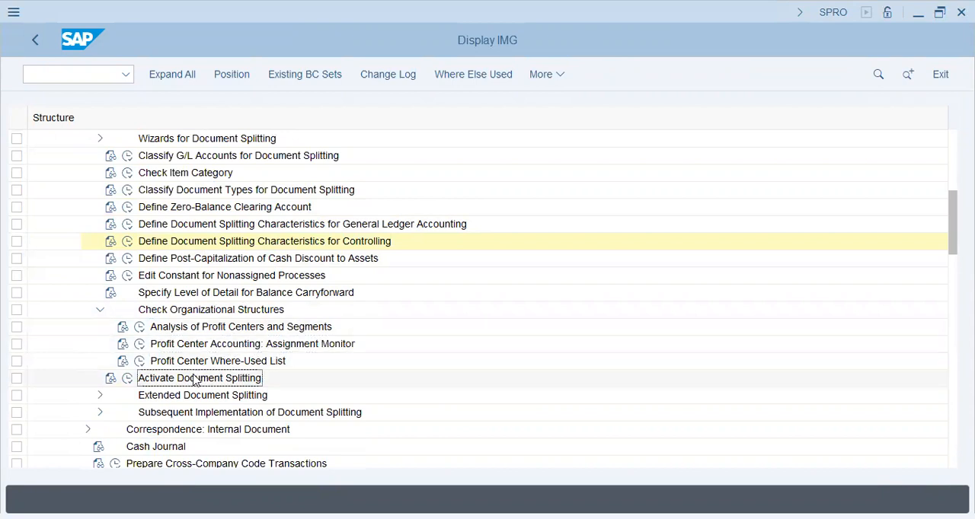
Examine the activities under Extended Document Splitting and the Postprocessing Phase of Subsequent Implementation, then collapse both branches.
{"action": "left_click", "coordinate": [100, 395]}
{"action": "scroll", "coordinate": [104, 379], "scroll_direction": "down", "scroll_amount": 2}
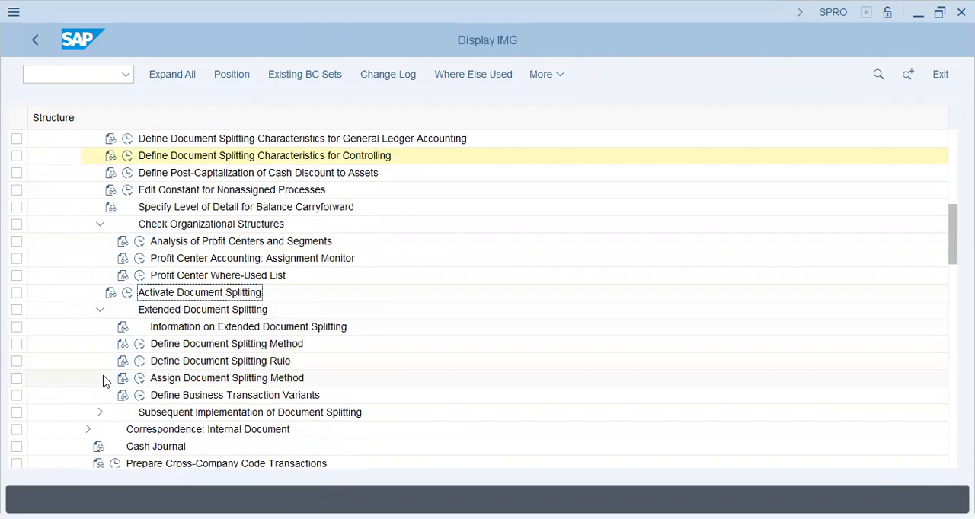
{"action": "left_click", "coordinate": [227, 414]}
{"action": "left_click", "coordinate": [100, 412]}
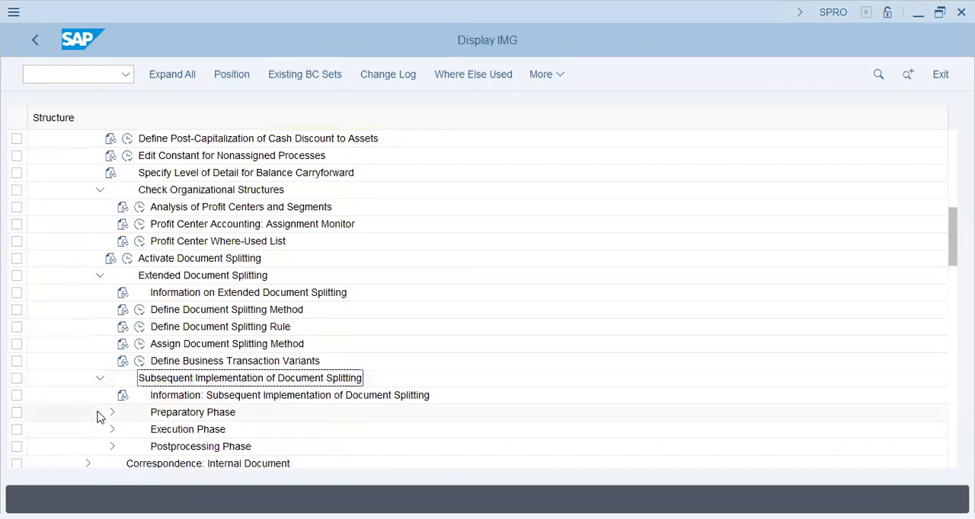
{"action": "left_click", "coordinate": [112, 447]}
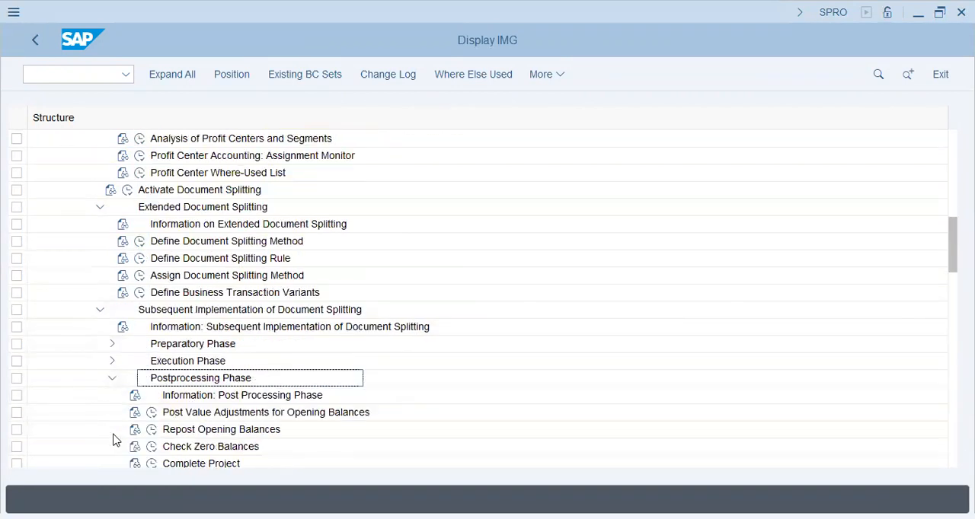
{"action": "scroll", "coordinate": [200, 407], "scroll_direction": "down", "scroll_amount": 3}
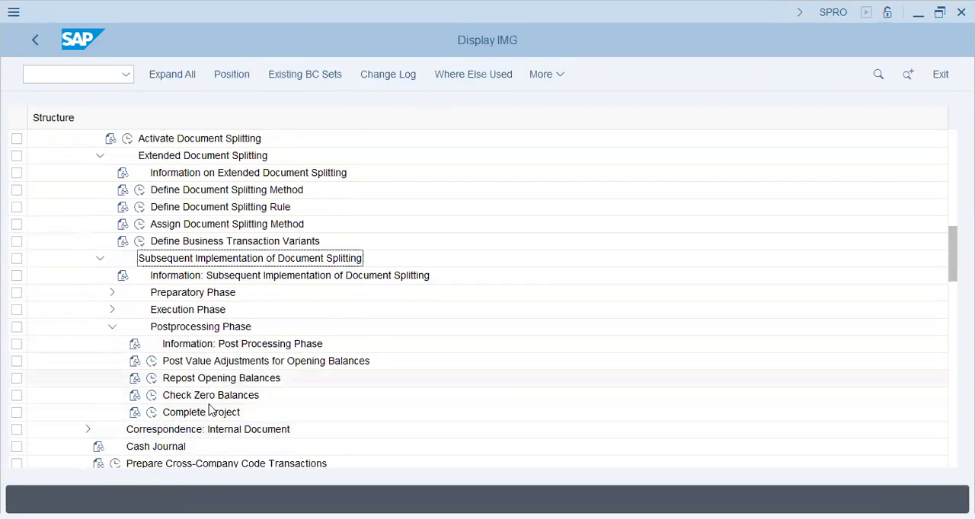
{"action": "left_click", "coordinate": [112, 327]}
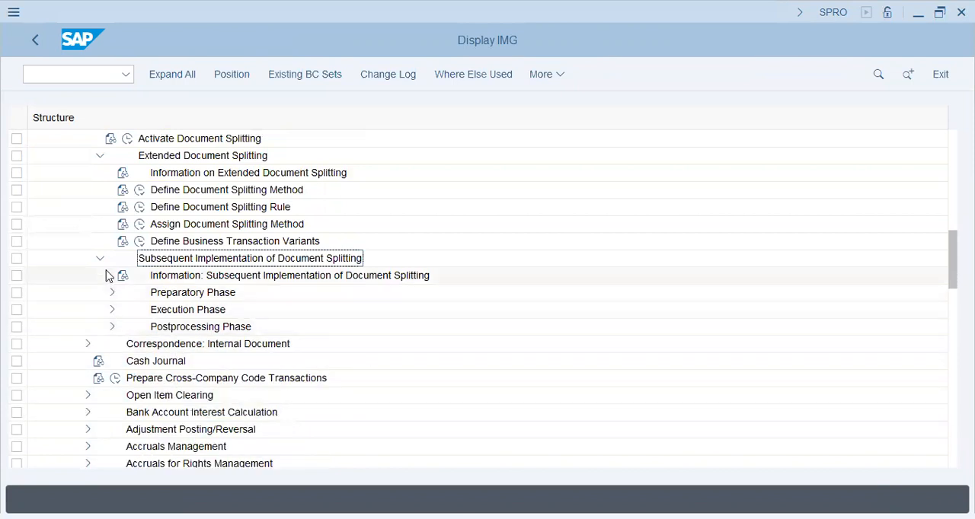
{"action": "left_click", "coordinate": [100, 258]}
{"action": "scroll", "coordinate": [99, 259], "scroll_direction": "up", "scroll_amount": 7}
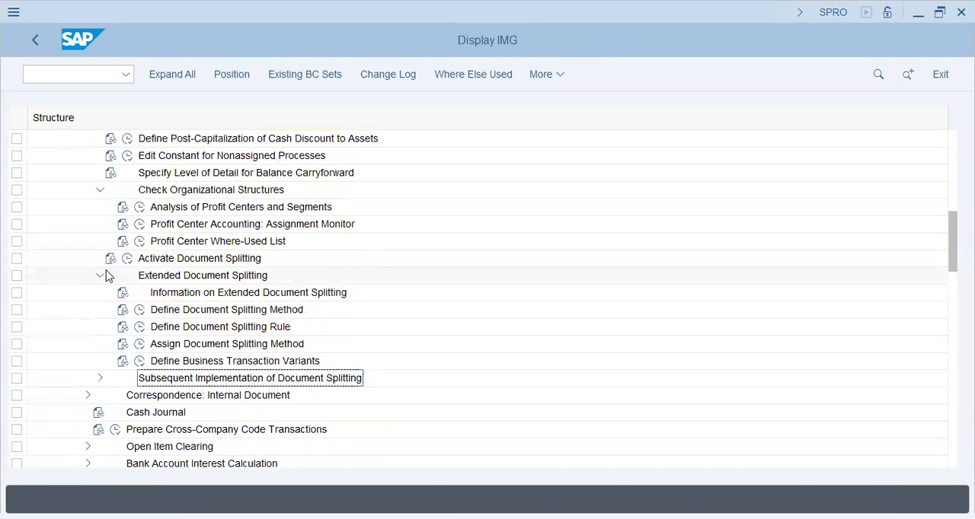
{"action": "left_click", "coordinate": [100, 275]}
Go back over the profit center checks under Check Organizational Structures and the Extended Document Splitting node.
{"action": "left_click", "coordinate": [195, 241]}
{"action": "left_click", "coordinate": [178, 213]}
{"action": "left_click", "coordinate": [184, 229]}
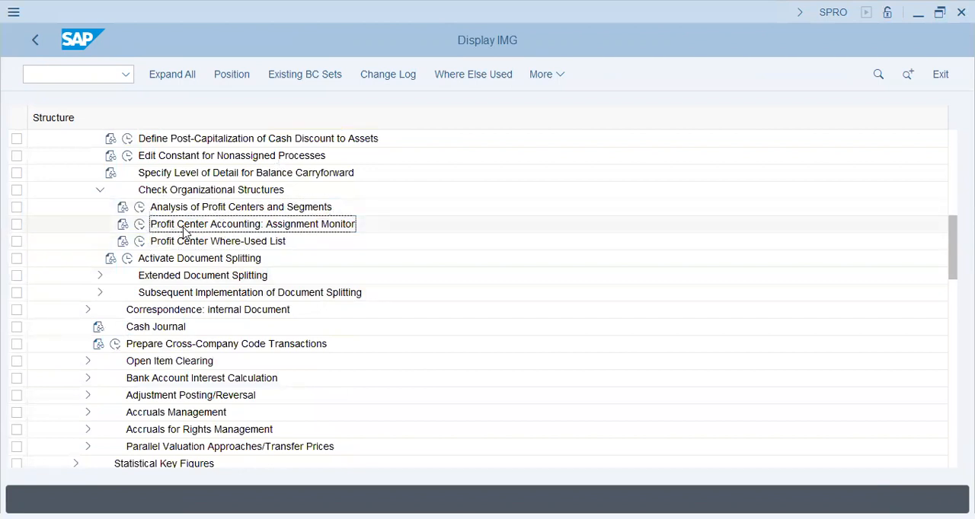
{"action": "left_click", "coordinate": [200, 277]}
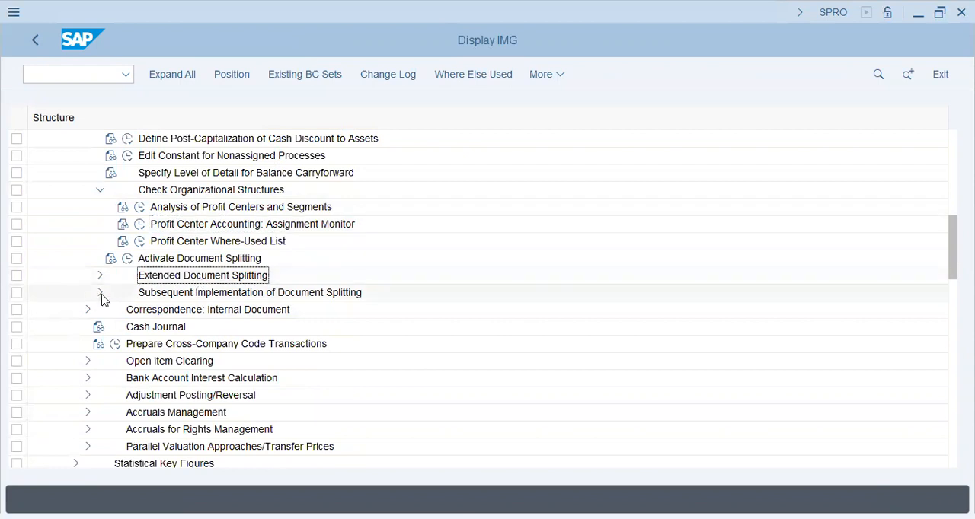
Examine the Preparatory Phase and Execution Phase activities under Subsequent Implementation of Document Splitting.
{"action": "left_click", "coordinate": [101, 294]}
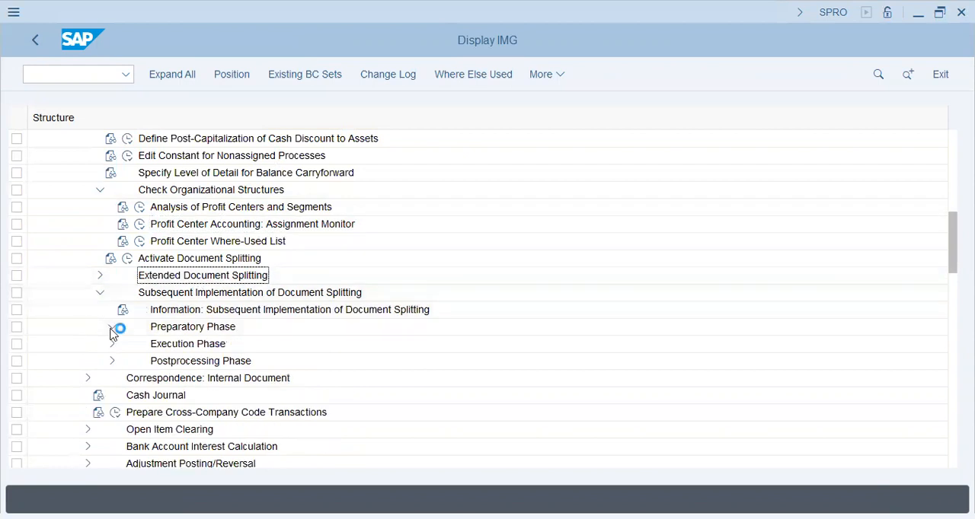
{"action": "left_click", "coordinate": [113, 328]}
{"action": "left_click", "coordinate": [223, 298]}
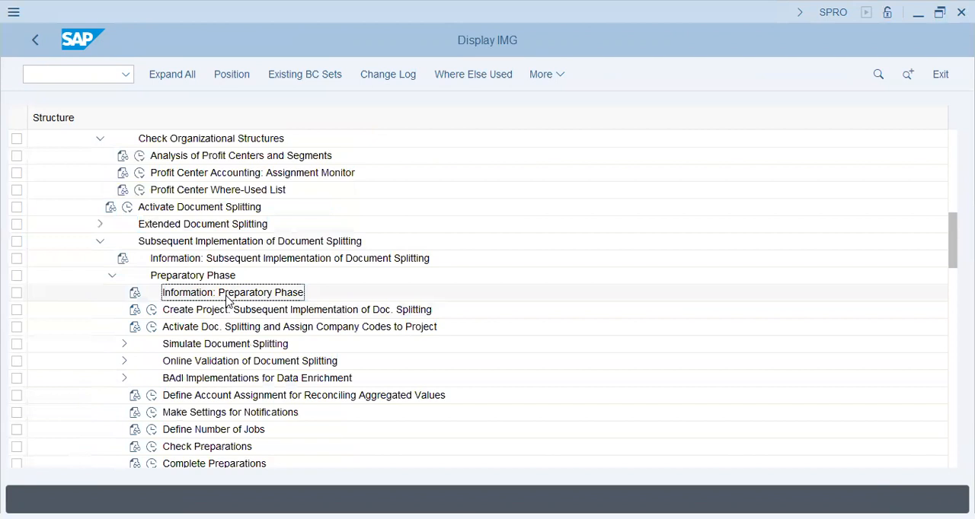
{"action": "left_click", "coordinate": [223, 344]}
{"action": "scroll", "coordinate": [207, 407], "scroll_direction": "down", "scroll_amount": 2}
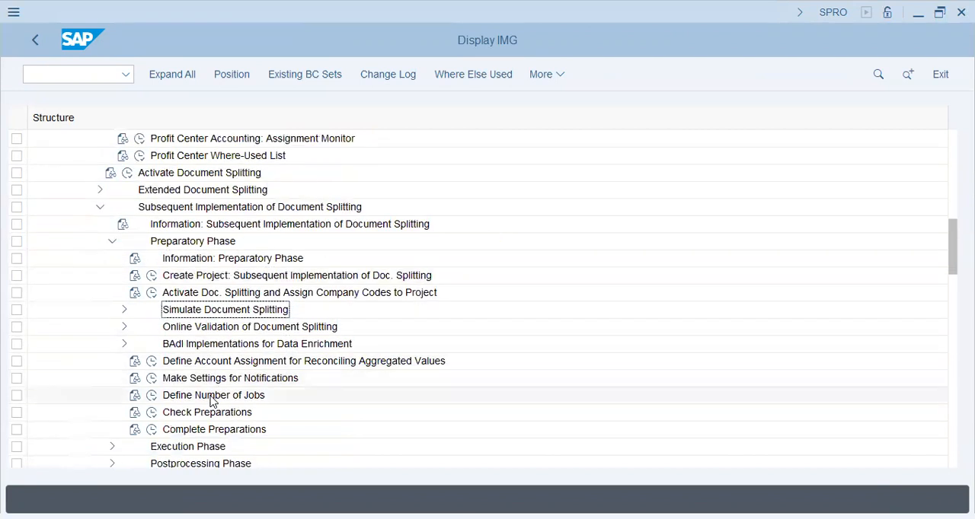
{"action": "left_click", "coordinate": [211, 417]}
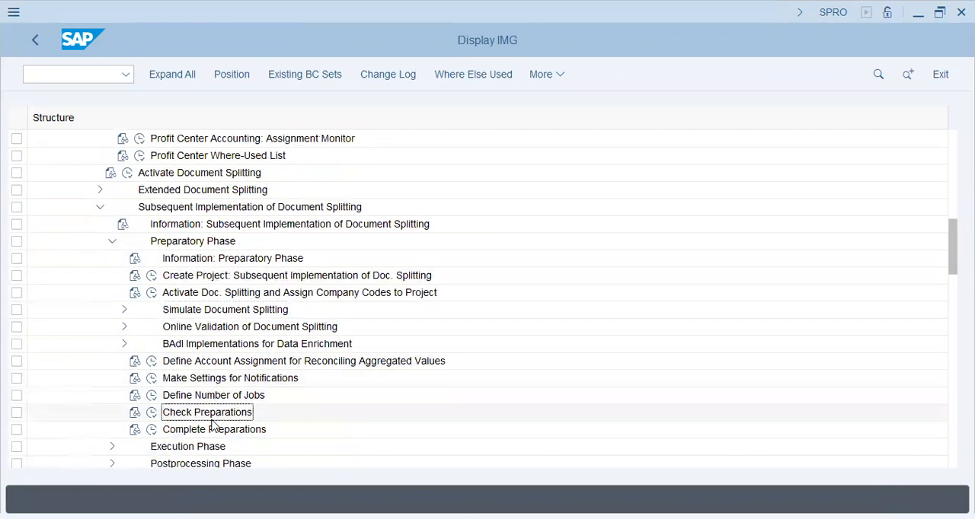
{"action": "left_click", "coordinate": [110, 242]}
{"action": "left_click", "coordinate": [113, 259]}
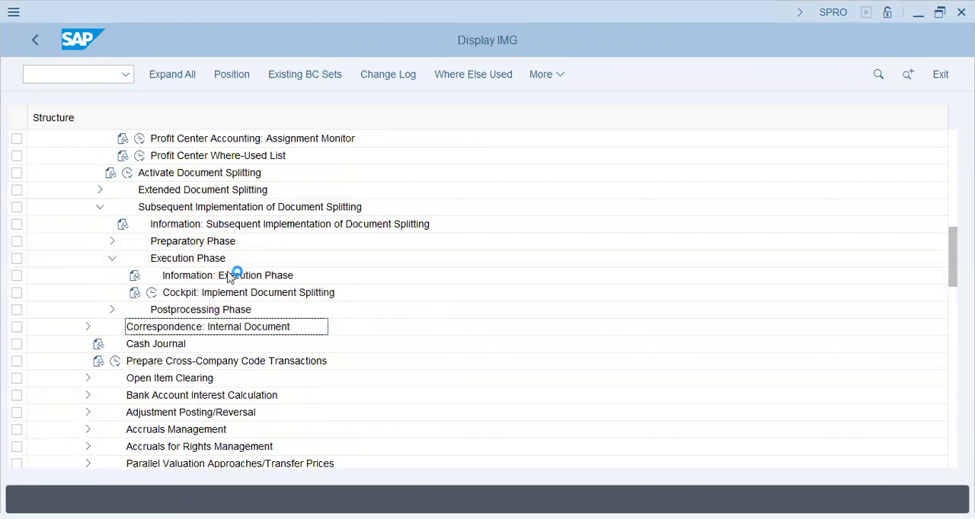
Examine the Postprocessing Phase activities under Subsequent Implementation of Document Splitting, then collapse the phase branches and Check Organizational Structures.
{"action": "left_click", "coordinate": [112, 258]}
{"action": "left_click", "coordinate": [112, 276]}
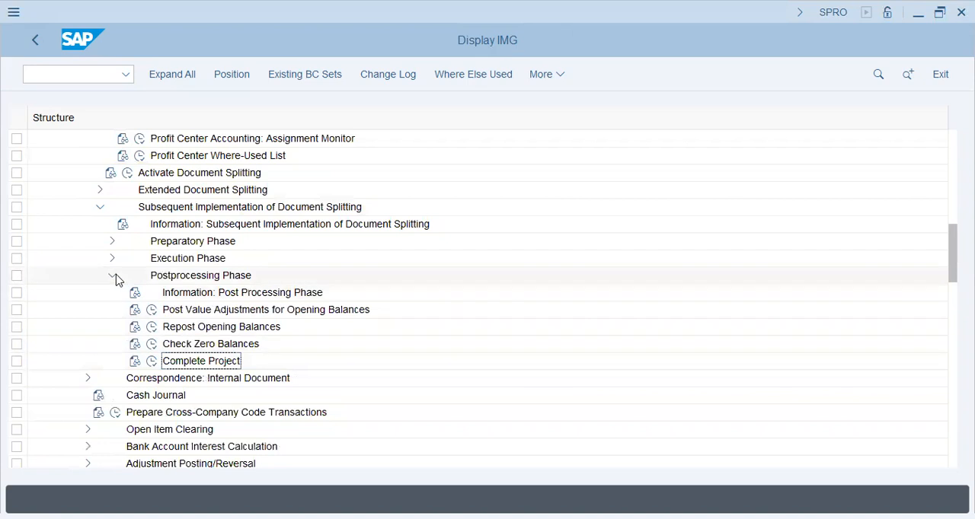
{"action": "left_click", "coordinate": [111, 276]}
{"action": "scroll", "coordinate": [118, 227], "scroll_direction": "up", "scroll_amount": 1}
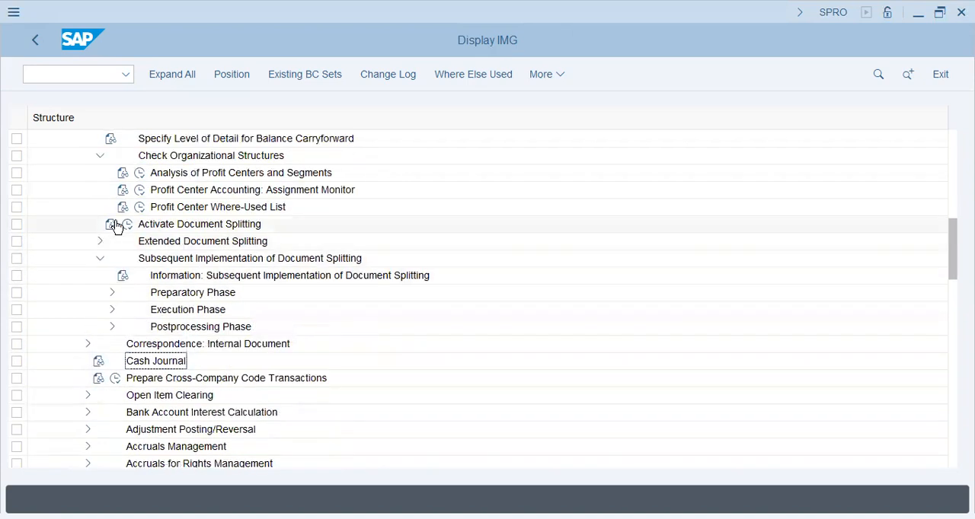
{"action": "left_click", "coordinate": [181, 207]}
{"action": "scroll", "coordinate": [180, 210], "scroll_direction": "up", "scroll_amount": 1}
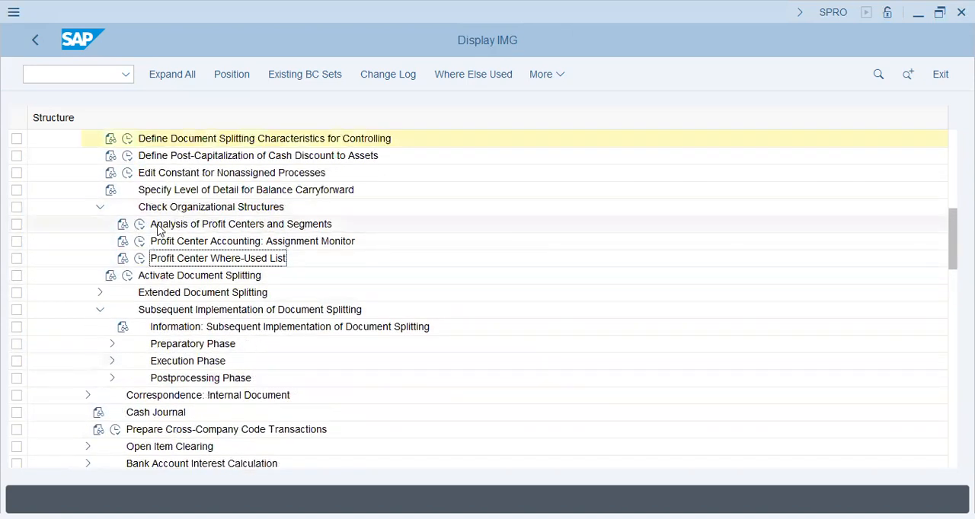
{"action": "left_click", "coordinate": [98, 209]}
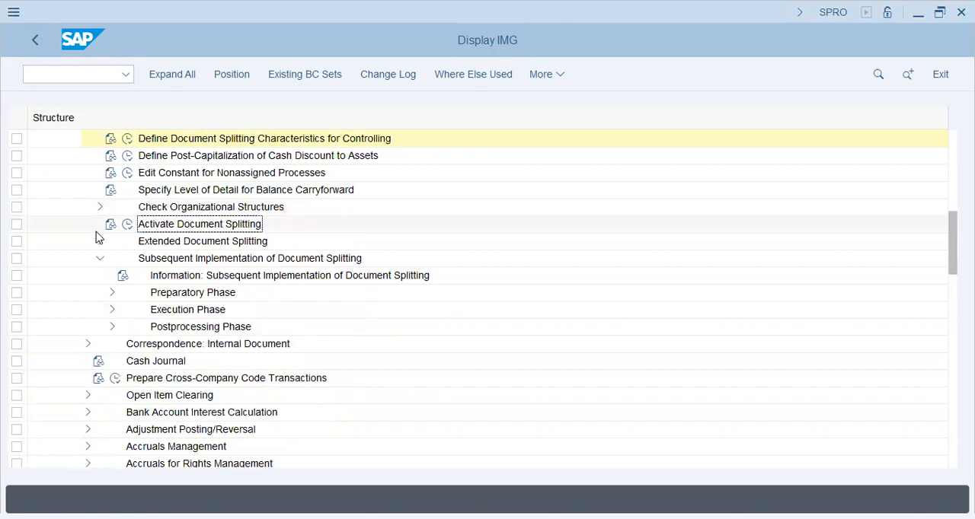
Check the splitting method, inheritance and constant in the Activate Document Splitting settings, then return to the IMG.
{"action": "left_click", "coordinate": [127, 224]}
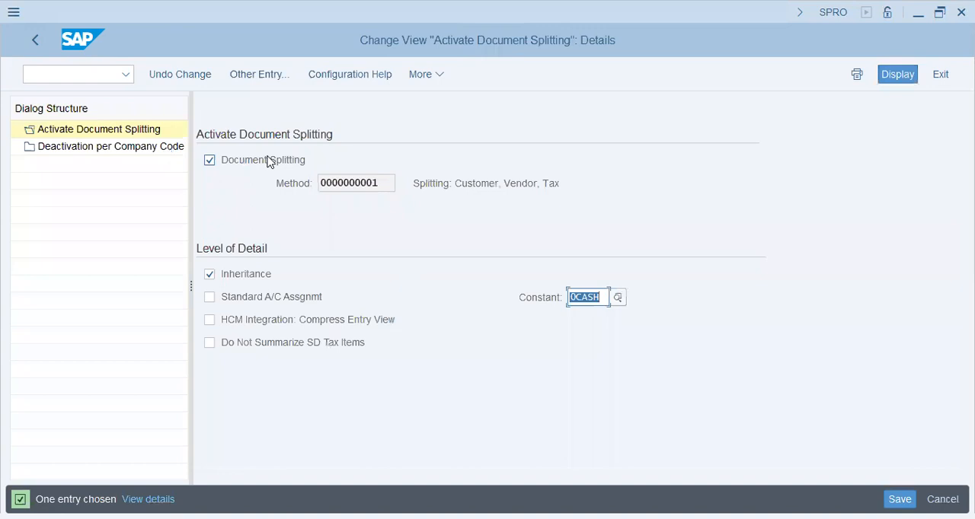
{"action": "left_click", "coordinate": [268, 161]}
{"action": "left_click_drag", "start_coordinate": [392, 183], "coordinate": [320, 187]}
{"action": "left_click", "coordinate": [475, 192]}
{"action": "mouse_move", "coordinate": [460, 183]}
{"action": "left_mouse_down"}
{"action": "mouse_move", "coordinate": [567, 183]}
{"action": "mouse_move", "coordinate": [465, 184]}
{"action": "left_mouse_up"}
{"action": "left_click", "coordinate": [551, 187]}
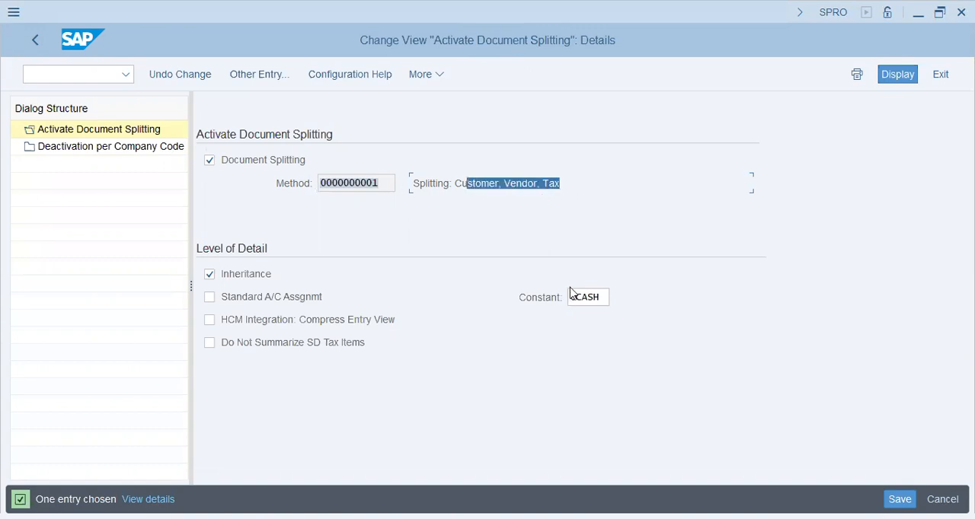
{"action": "double_click", "coordinate": [602, 296]}
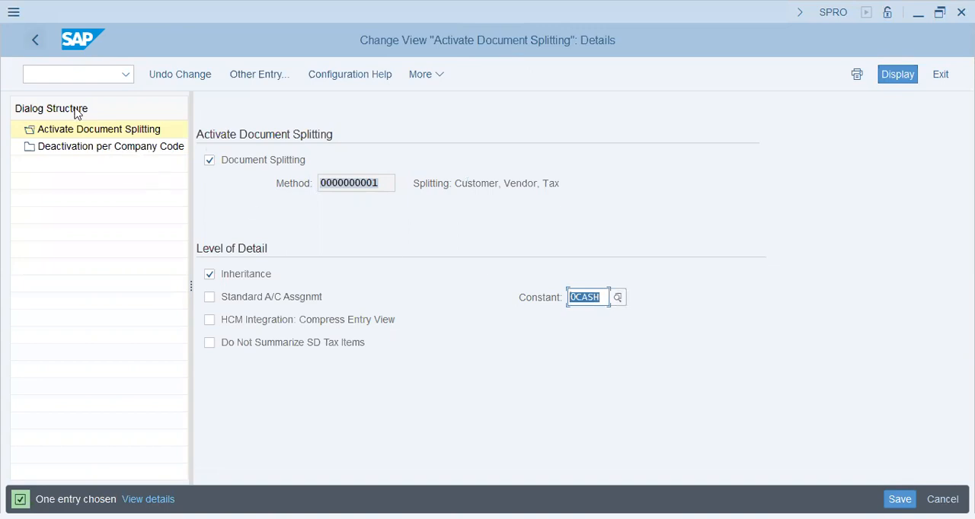
{"action": "key", "text": "F3"}
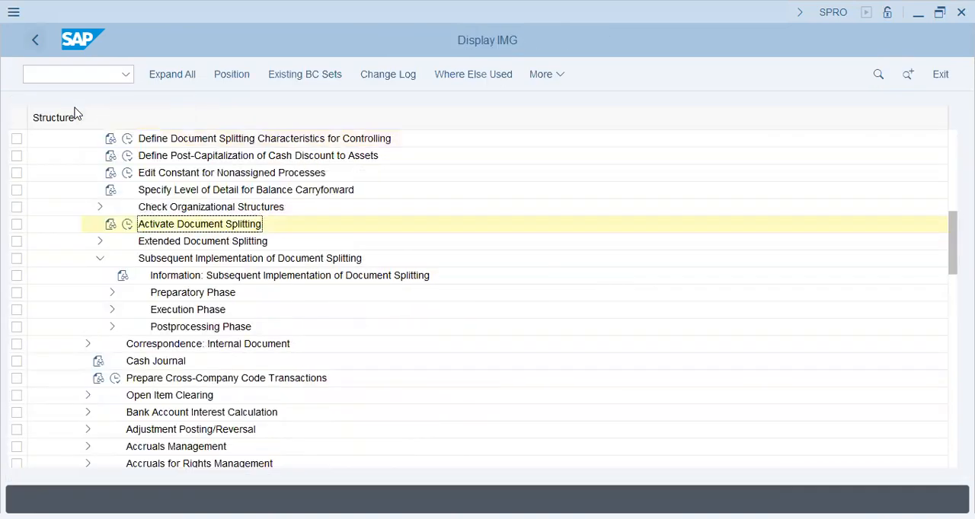
Look over the Document Splitting activities and the available document splitting wizards, then collapse the whole Document Splitting branch.
{"action": "scroll", "coordinate": [48, 379], "scroll_direction": "up", "scroll_amount": 3}
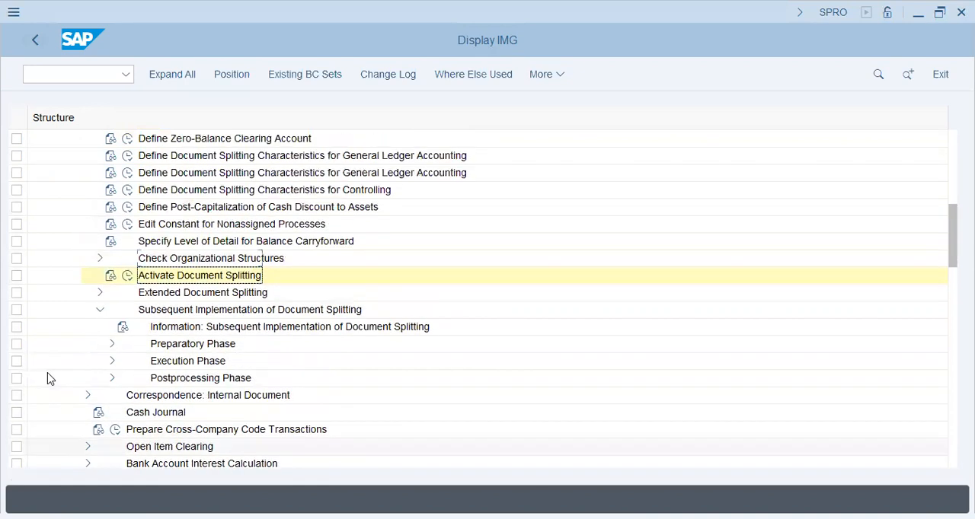
{"action": "scroll", "coordinate": [47, 379], "scroll_direction": "up", "scroll_amount": 3}
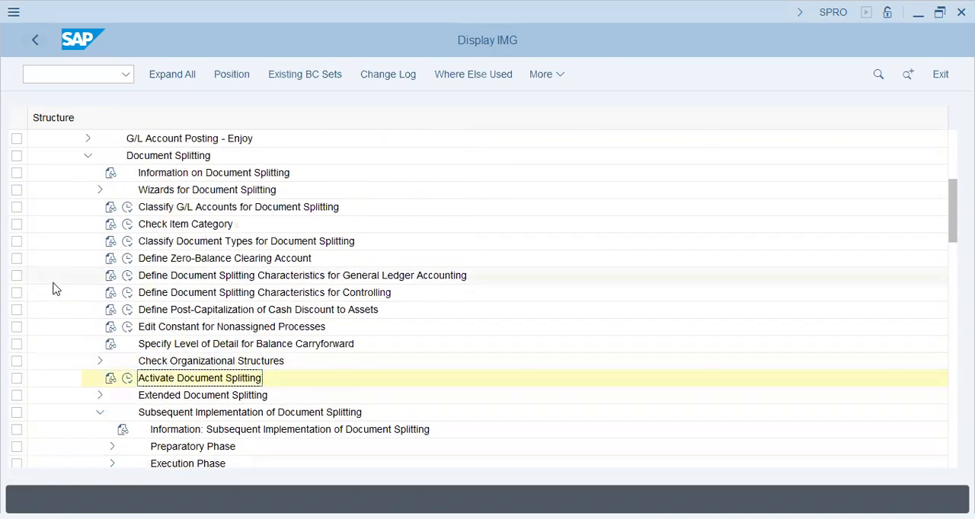
{"action": "scroll", "coordinate": [87, 210], "scroll_direction": "down", "scroll_amount": 1}
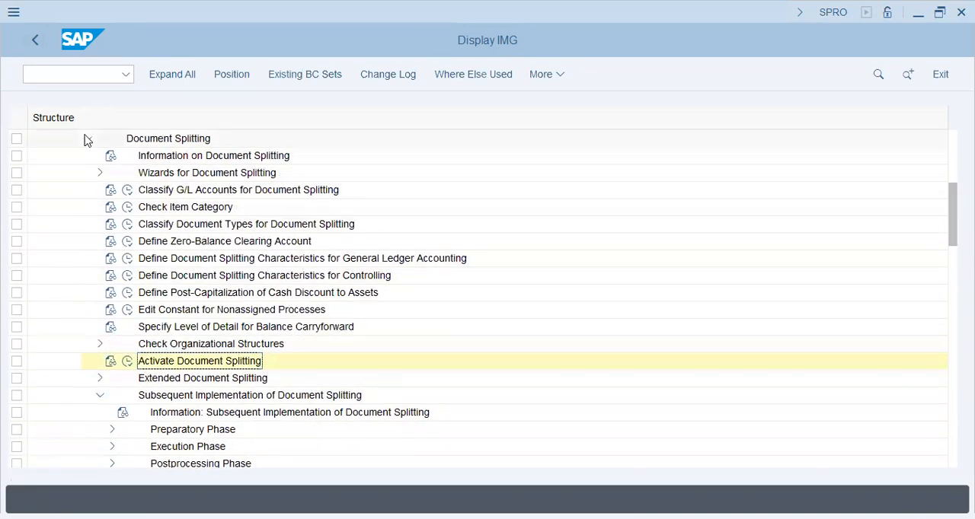
{"action": "left_click", "coordinate": [100, 172]}
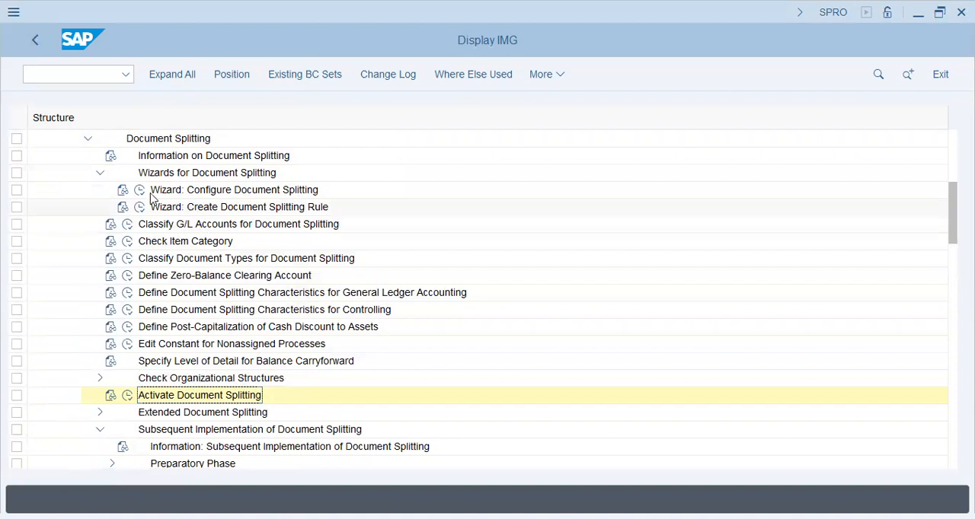
{"action": "left_click", "coordinate": [99, 172]}
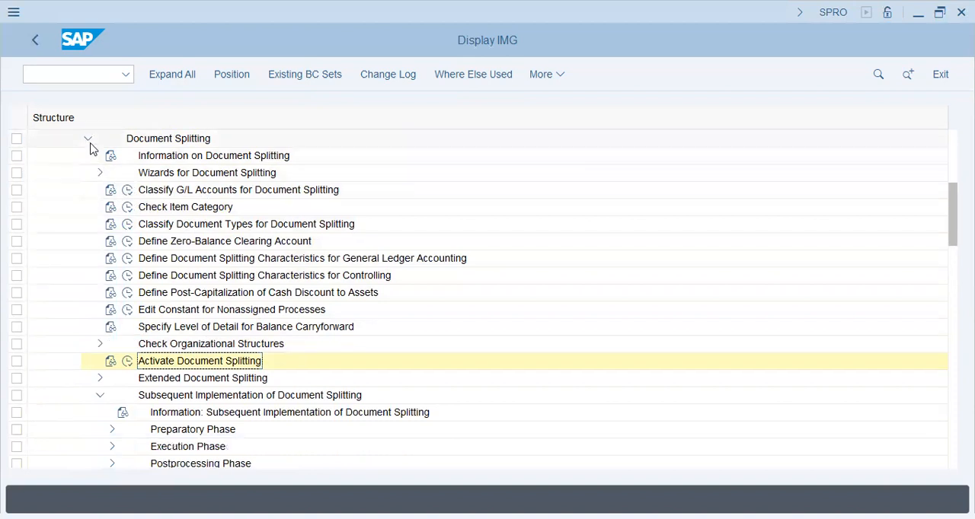
{"action": "left_click", "coordinate": [89, 141]}
Expand Profit Center under General Ledger Accounting master data and locate Assign Default Profit Center to Accounts.
{"action": "scroll", "coordinate": [75, 282], "scroll_direction": "up", "scroll_amount": 2}
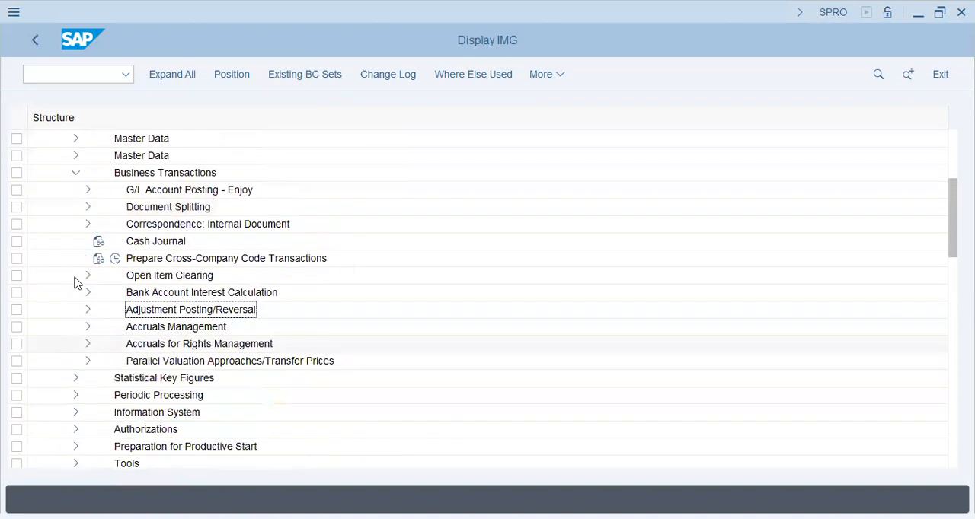
{"action": "scroll", "coordinate": [76, 282], "scroll_direction": "up", "scroll_amount": 1}
{"action": "left_click", "coordinate": [75, 175]}
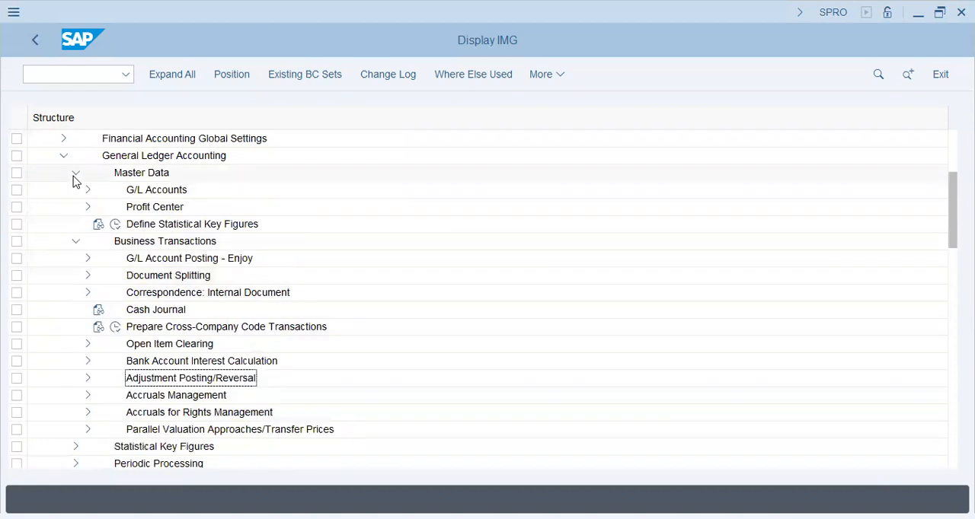
{"action": "left_click", "coordinate": [87, 207]}
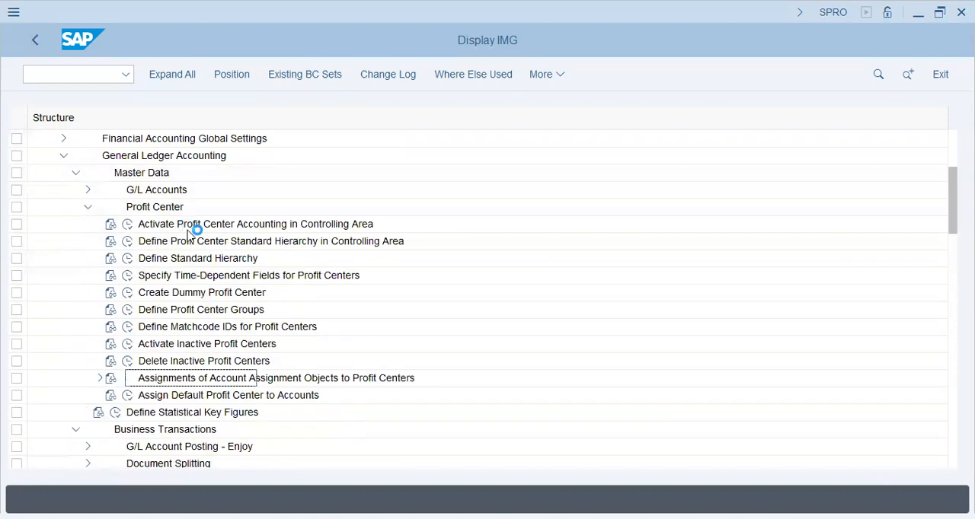
{"action": "left_click", "coordinate": [215, 227]}
{"action": "left_click", "coordinate": [196, 381]}
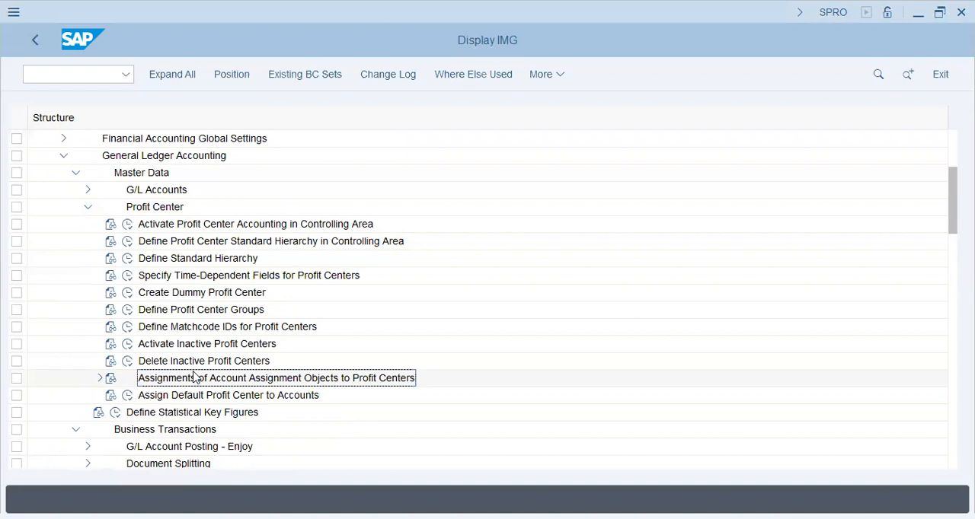
{"action": "left_click", "coordinate": [195, 396]}
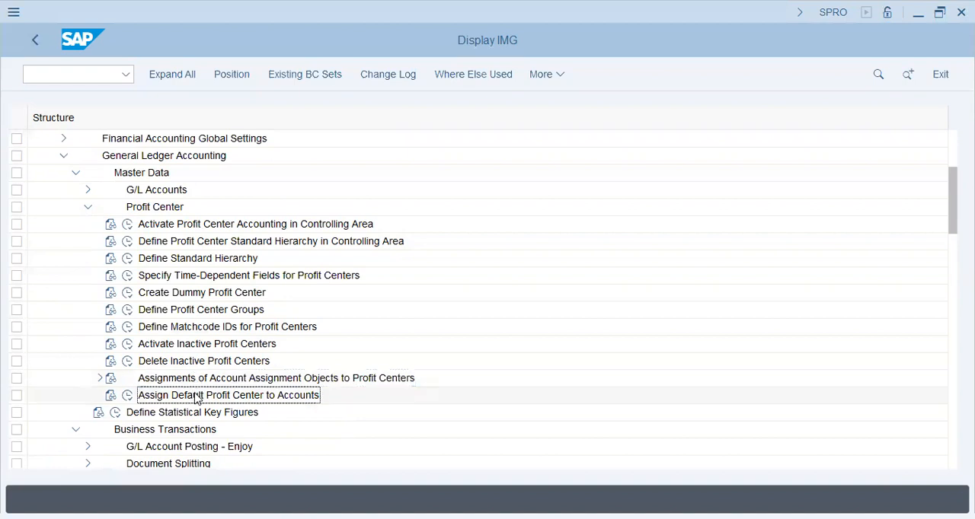
Check the default profit center assignments to accounts for company code AA46, then return to the IMG.
{"action": "left_click", "coordinate": [126, 397]}
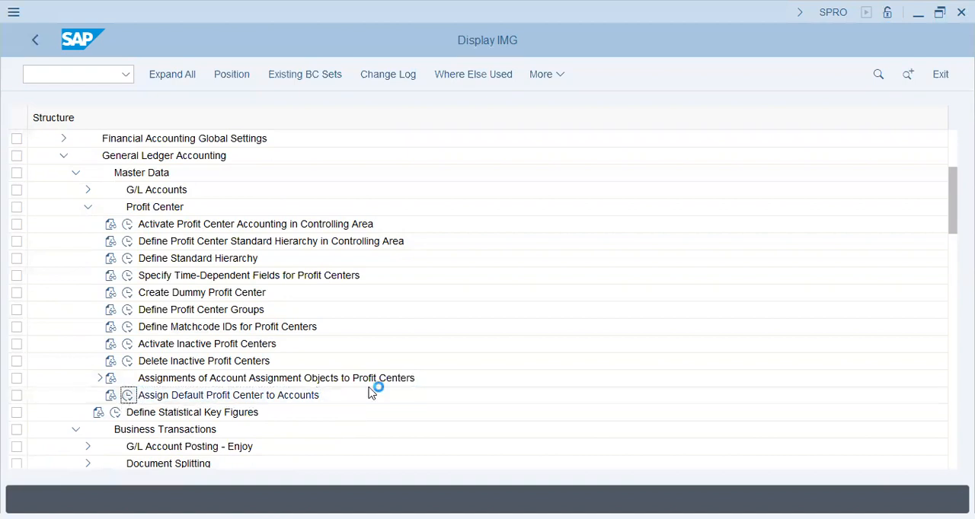
{"action": "type", "text": "aa"}
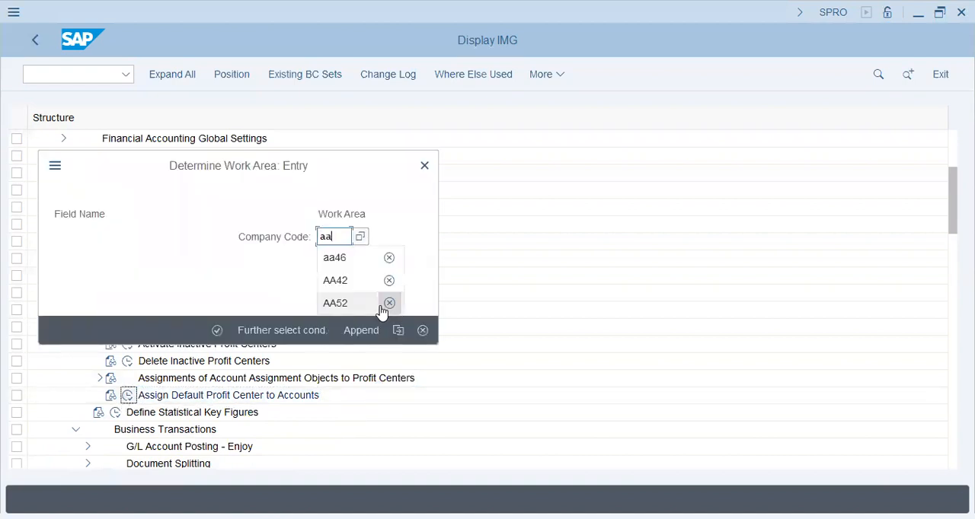
{"action": "left_click", "coordinate": [389, 303]}
{"action": "type", "text": "46"}
{"action": "key", "text": "Return"}
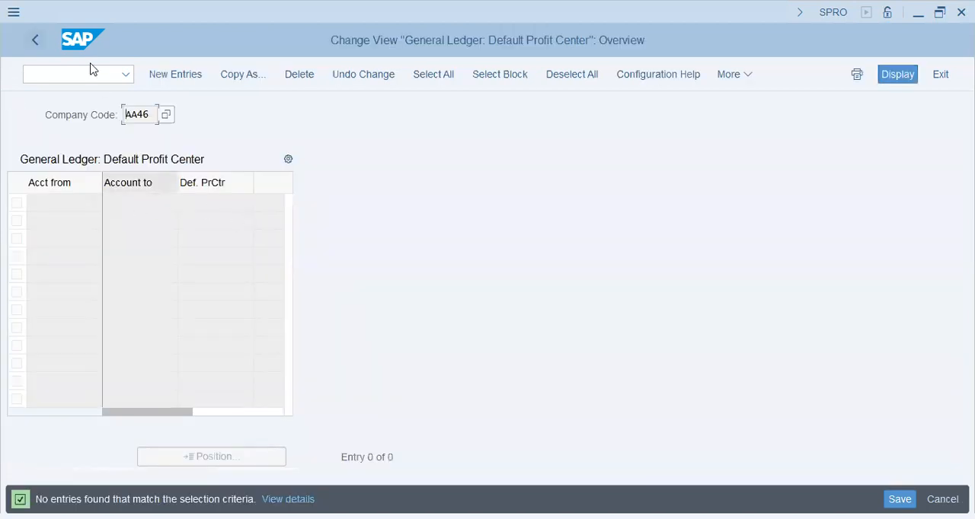
{"action": "key", "text": "F3"}
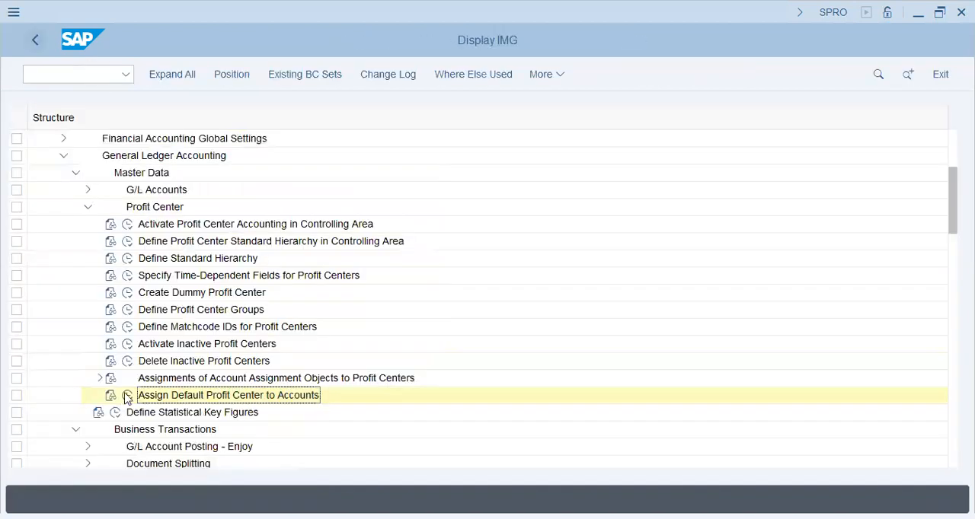
Open the default profit center assignments for company code AA42 and copy all account ranges with their profit centers.
{"action": "left_click", "coordinate": [128, 395]}
{"action": "type", "text": "aa42"}
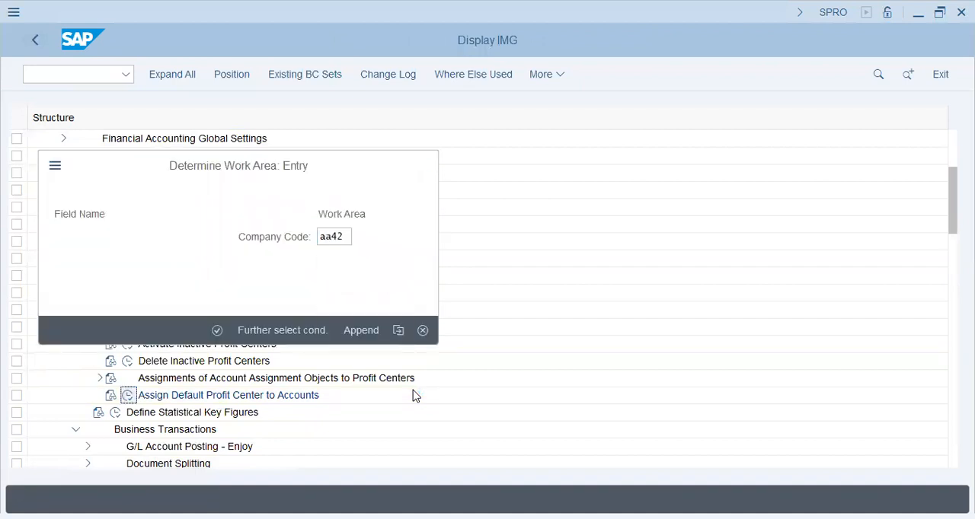
{"action": "key", "text": "Return"}
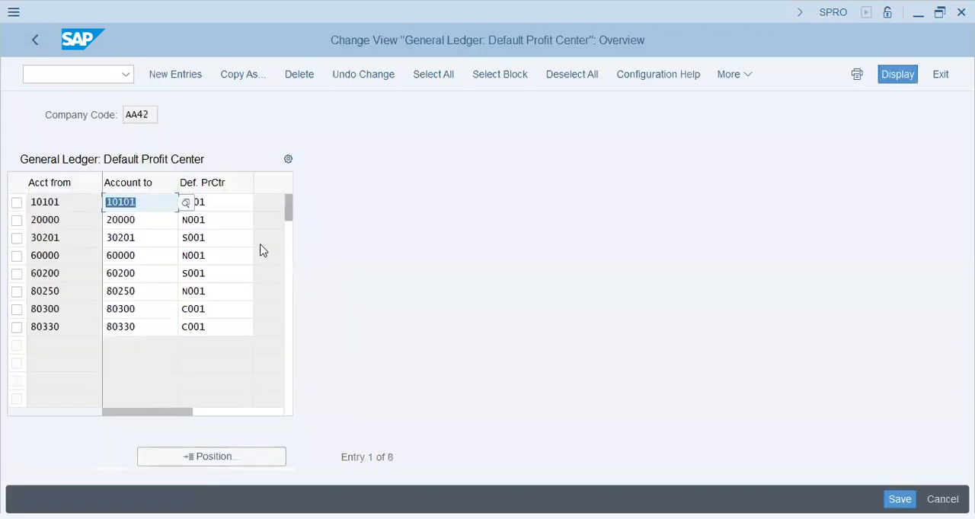
{"action": "left_click", "coordinate": [75, 214]}
{"action": "left_click", "coordinate": [78, 200]}
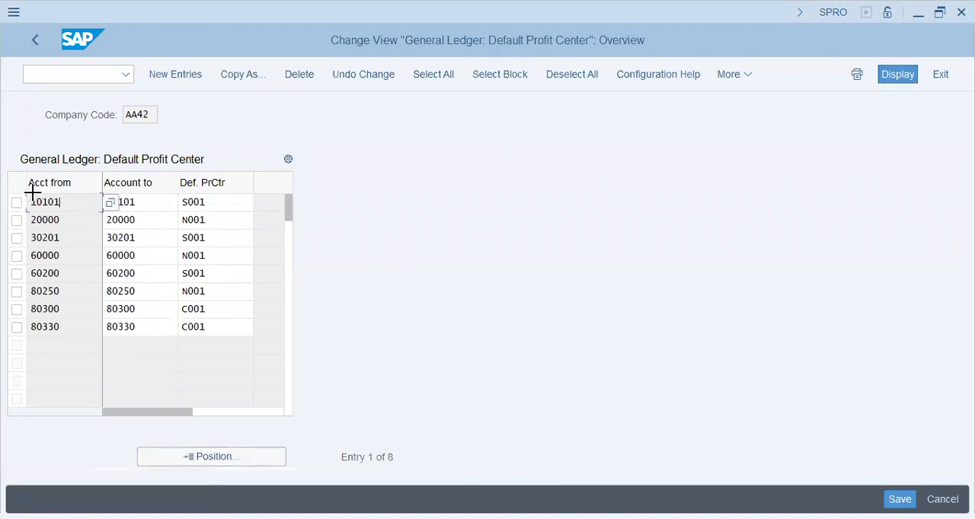
{"action": "left_click_drag", "start_coordinate": [156, 264], "coordinate": [223, 321]}
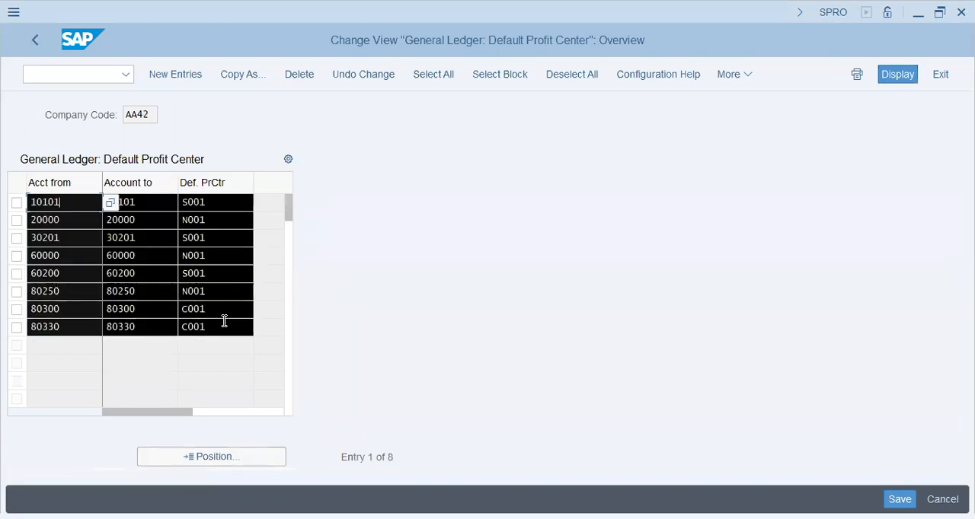
{"action": "key", "text": "ctrl+c"}
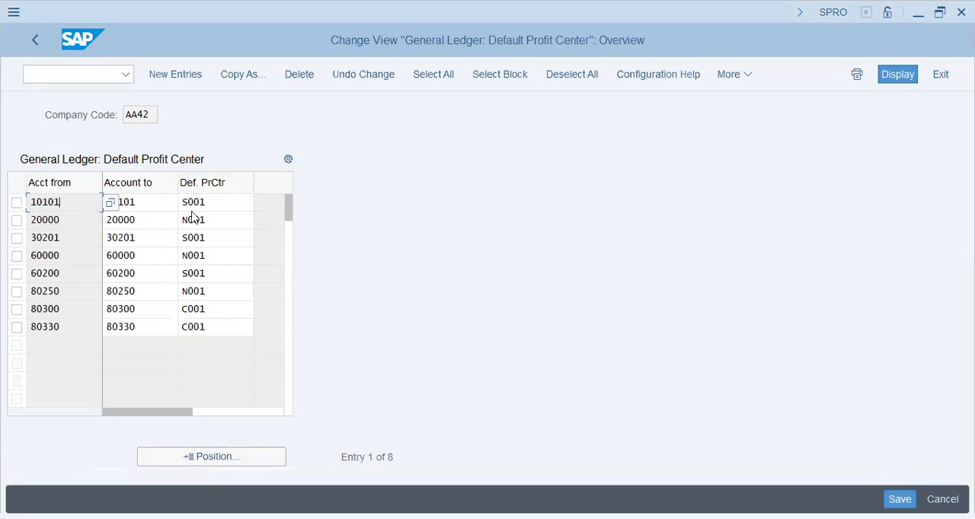
Examine which default profit center is assigned to each G/L account range of company code AA42.
{"action": "left_click", "coordinate": [224, 201]}
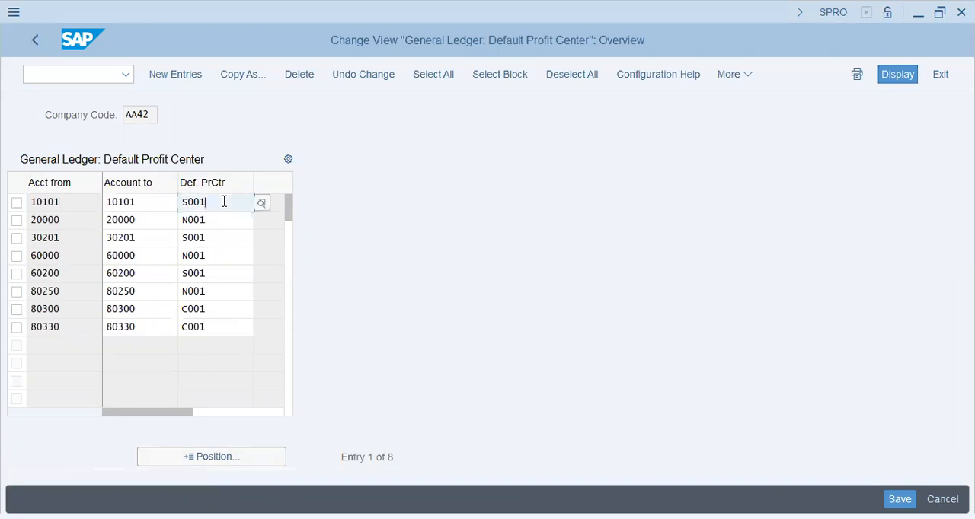
{"action": "left_click", "coordinate": [91, 201]}
{"action": "left_click", "coordinate": [144, 201]}
{"action": "left_click", "coordinate": [218, 201]}
{"action": "left_click", "coordinate": [219, 221]}
{"action": "left_click", "coordinate": [226, 262]}
{"action": "left_click", "coordinate": [224, 309]}
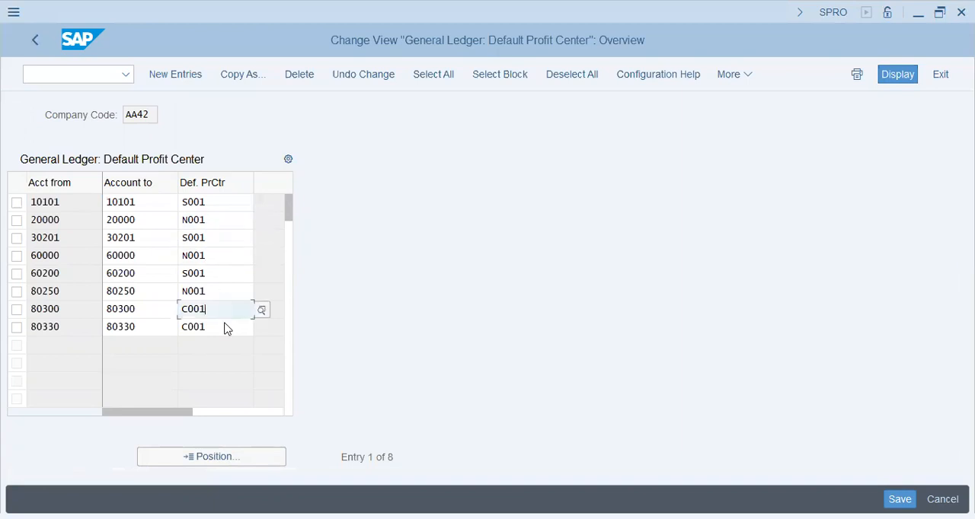
{"action": "left_click", "coordinate": [224, 327]}
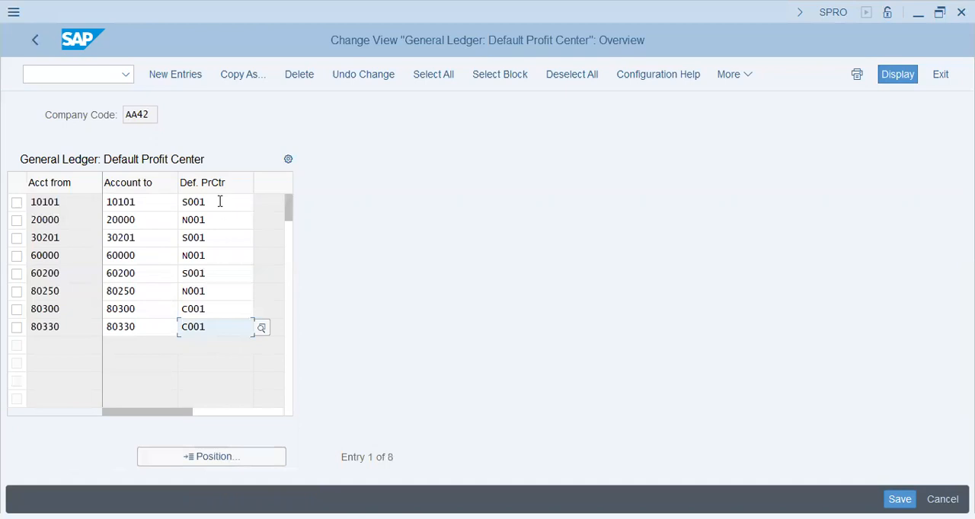
{"action": "left_click", "coordinate": [208, 310]}
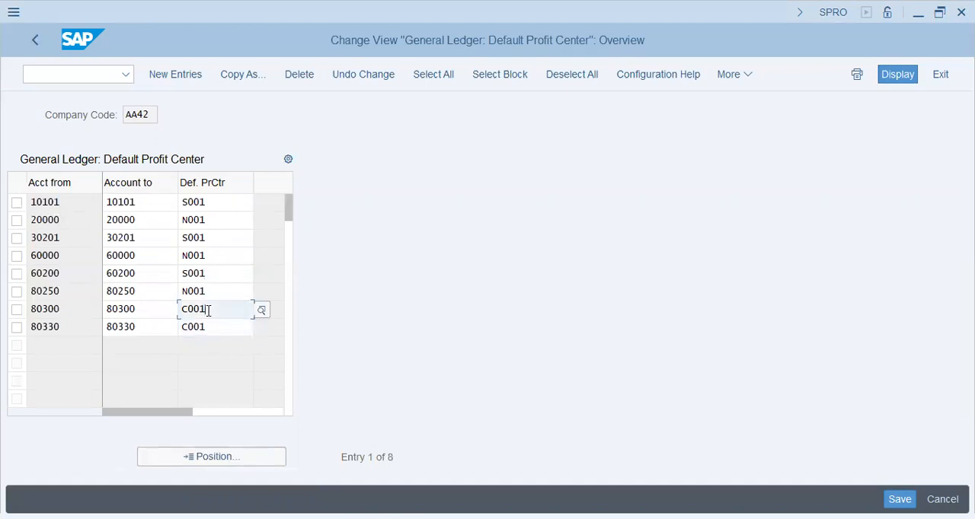
{"action": "left_click", "coordinate": [219, 272]}
{"action": "left_click", "coordinate": [218, 290]}
{"action": "left_click", "coordinate": [227, 204]}
{"action": "left_click", "coordinate": [227, 222]}
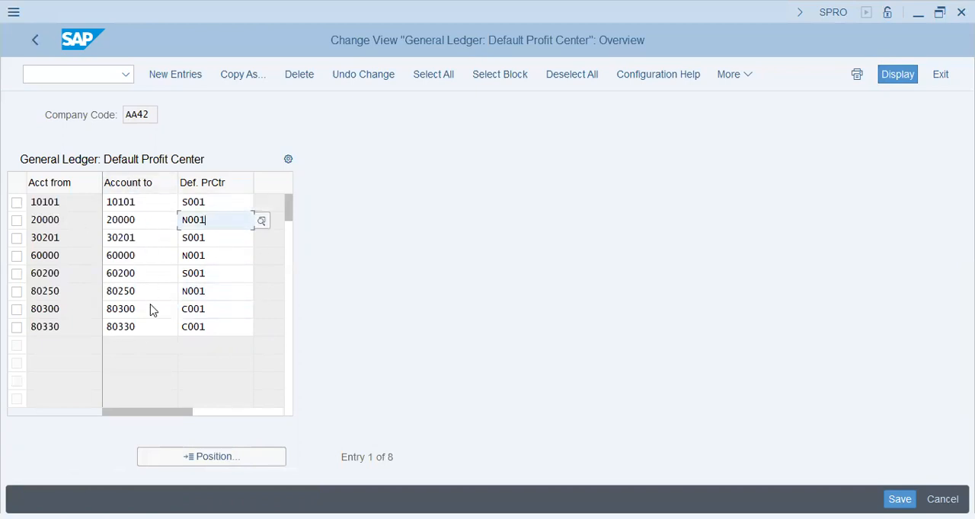
{"action": "double_click", "coordinate": [209, 309]}
{"action": "double_click", "coordinate": [224, 329]}
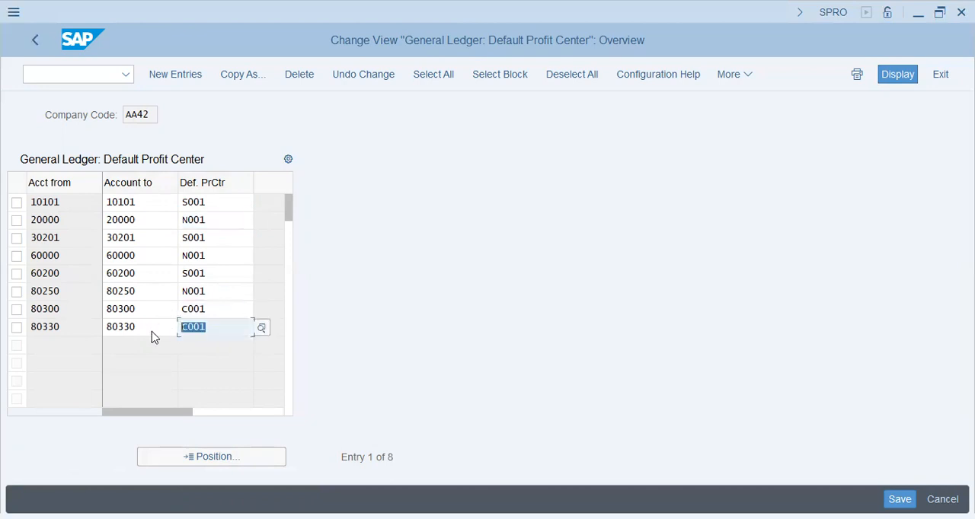
{"action": "double_click", "coordinate": [208, 290]}
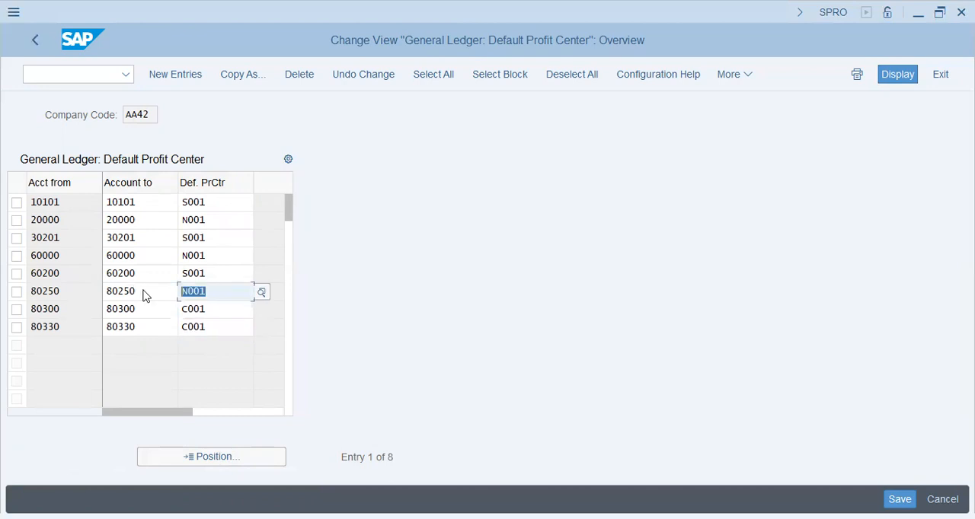
{"action": "double_click", "coordinate": [212, 274]}
{"action": "double_click", "coordinate": [212, 256]}
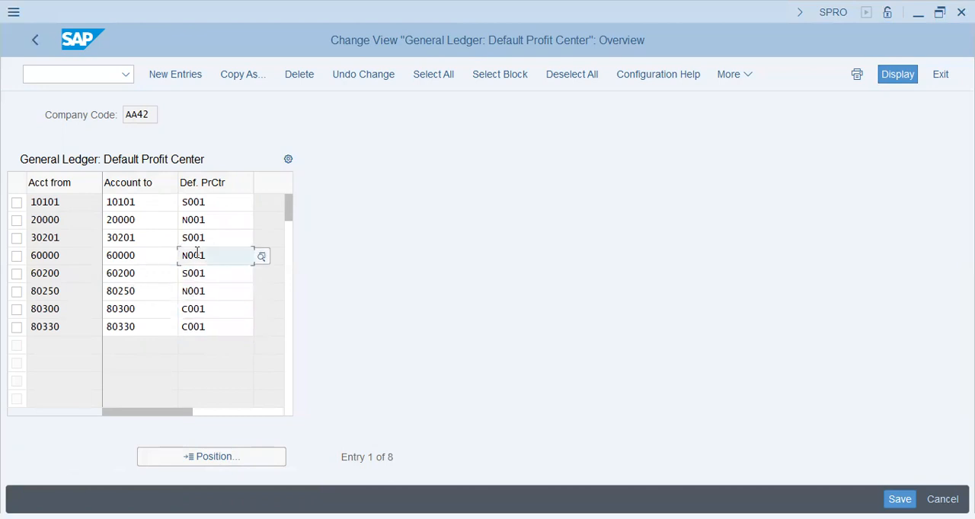
Review the default profit centers of accounts 60000, 30201, 20000, 80300 and 80330 in company code AA42, and return to the IMG.
{"action": "double_click", "coordinate": [129, 259]}
{"action": "double_click", "coordinate": [201, 239]}
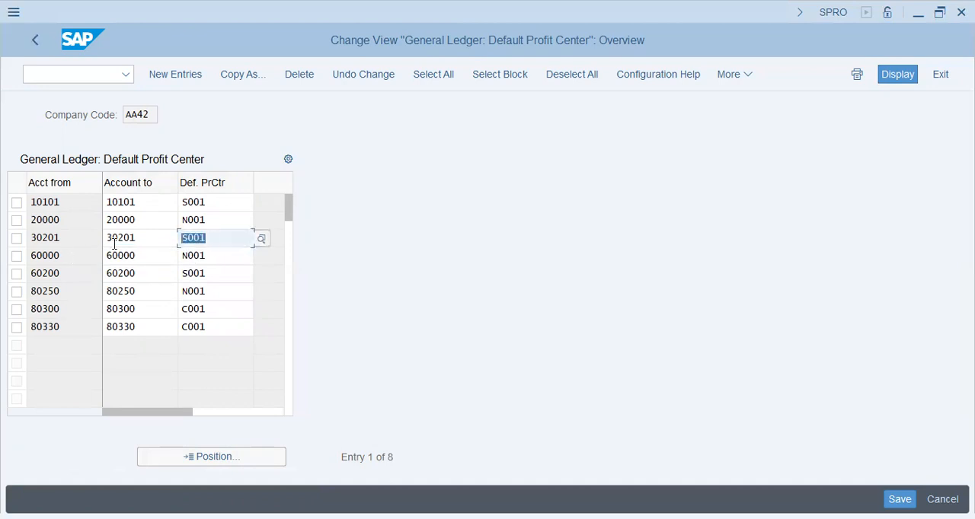
{"action": "left_click_drag", "start_coordinate": [130, 239], "coordinate": [73, 241]}
{"action": "left_click", "coordinate": [217, 218]}
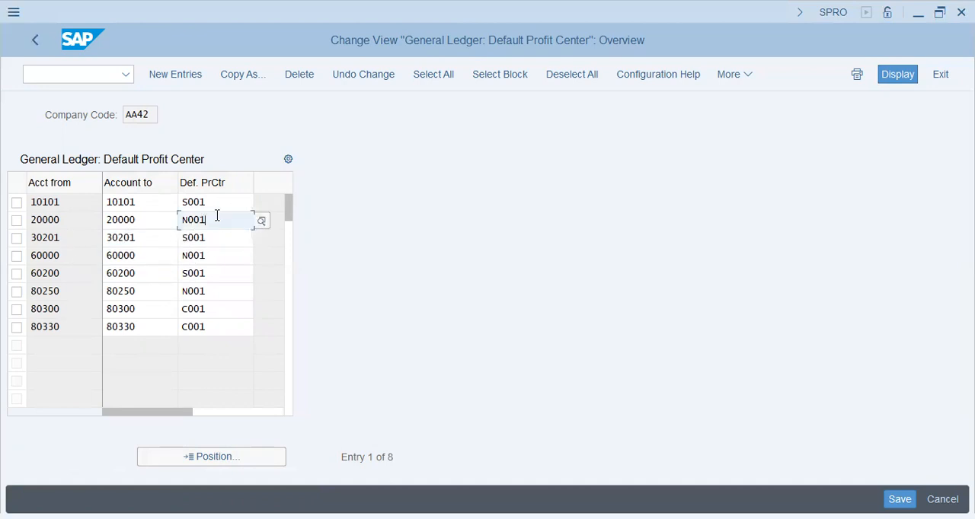
{"action": "double_click", "coordinate": [222, 308]}
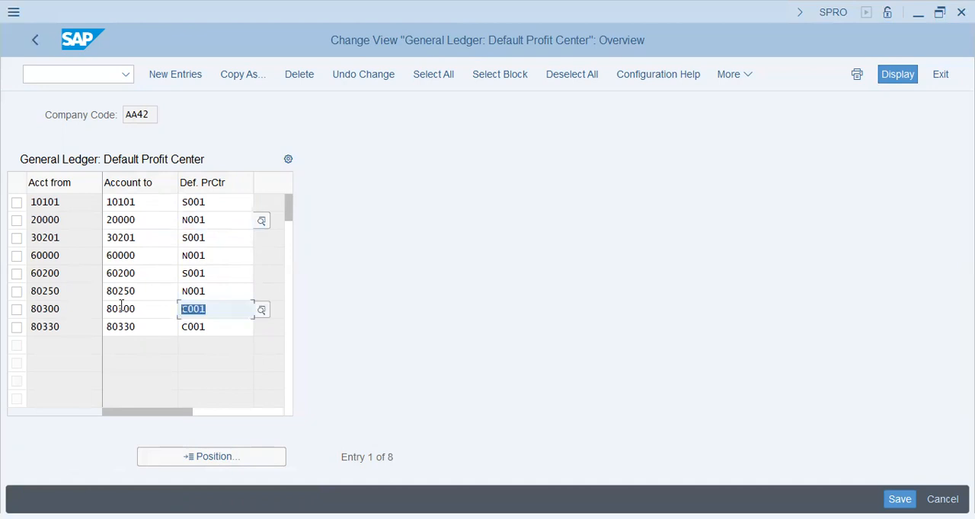
{"action": "left_click", "coordinate": [137, 309]}
{"action": "left_click", "coordinate": [200, 326]}
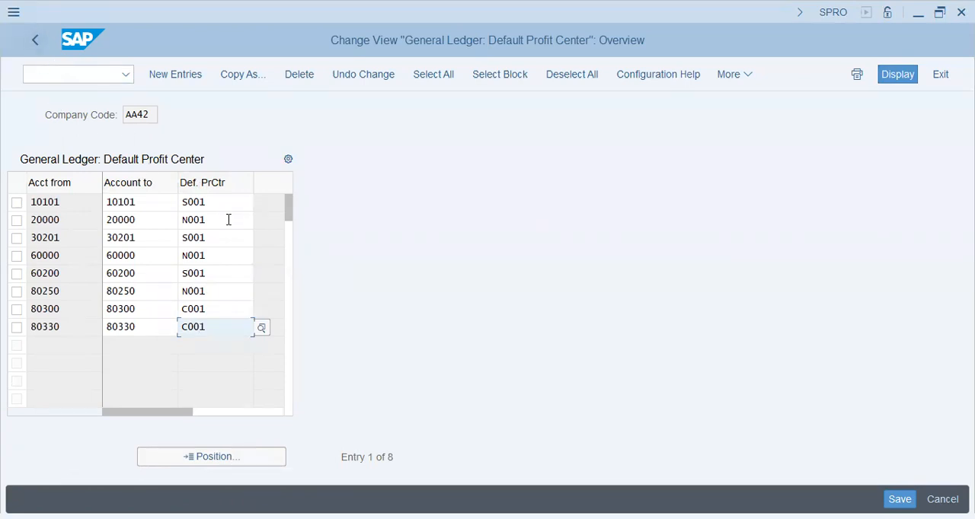
{"action": "left_click", "coordinate": [228, 219]}
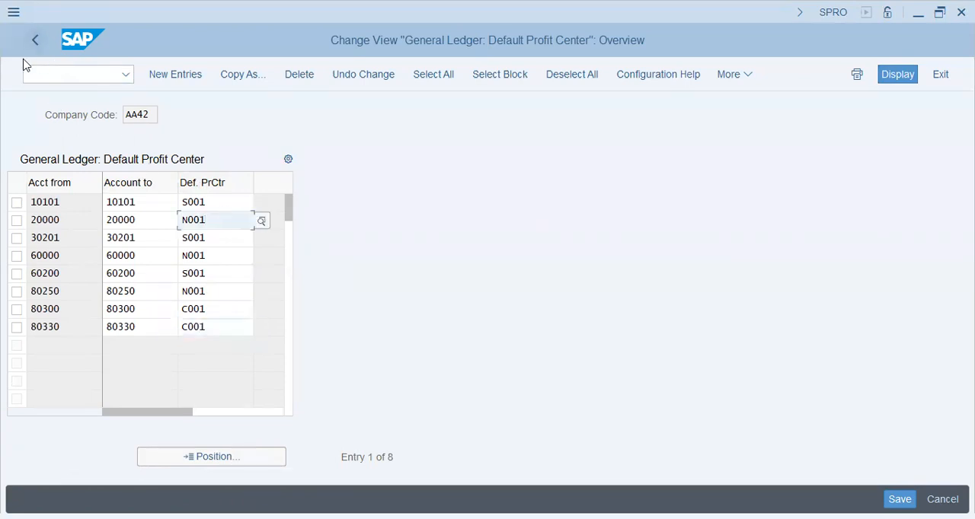
{"action": "left_click", "coordinate": [33, 41]}
Examine the activities under Assignments of Account Assignment Objects to Profit Centers, including its Material node, and collapse the section again.
{"action": "left_click", "coordinate": [141, 374]}
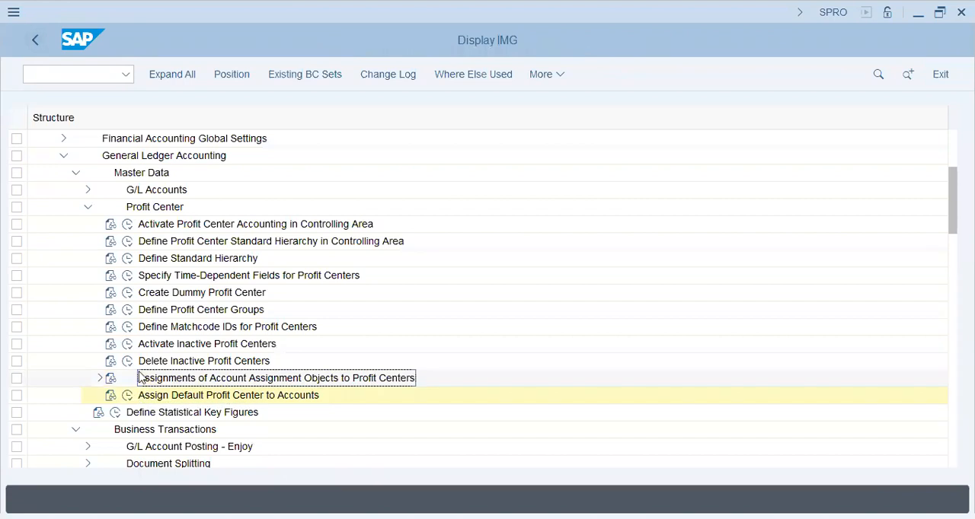
{"action": "left_click", "coordinate": [100, 379]}
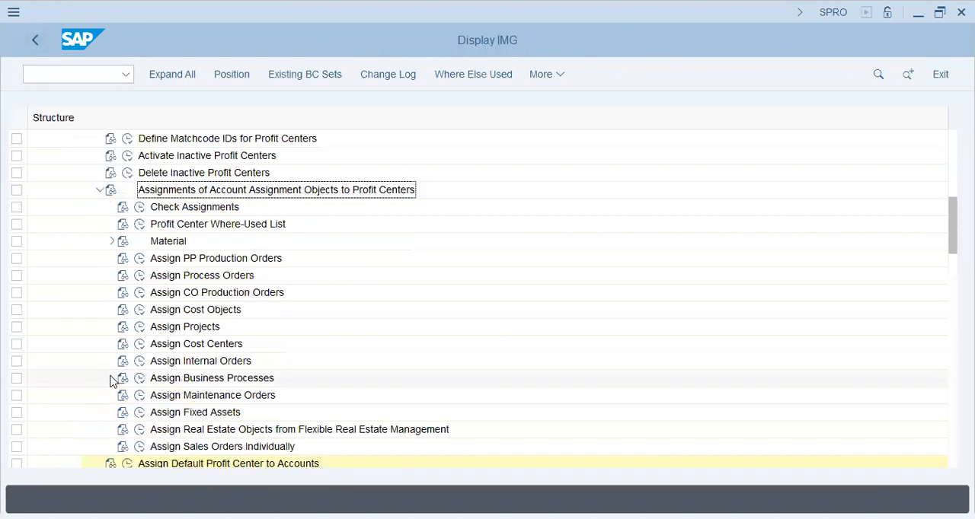
{"action": "left_click", "coordinate": [207, 210]}
{"action": "left_click", "coordinate": [206, 261]}
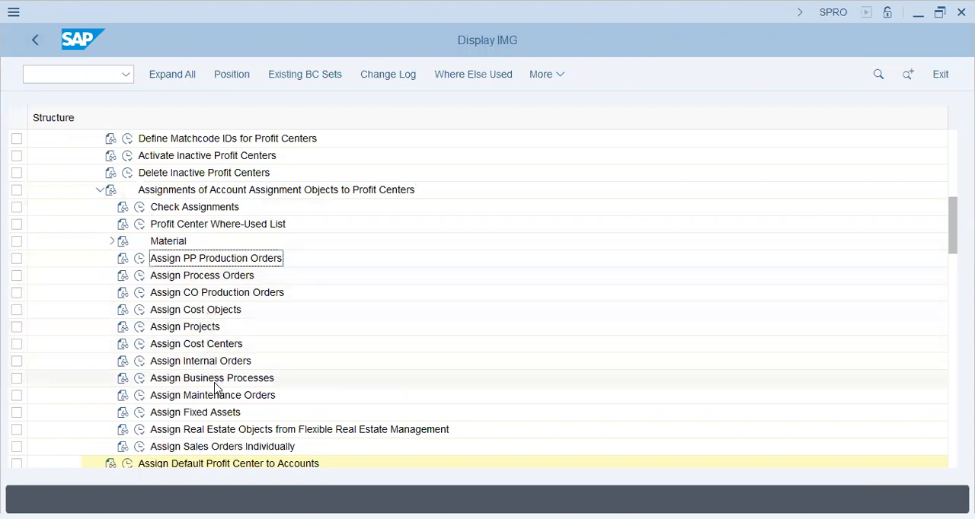
{"action": "left_click", "coordinate": [111, 242]}
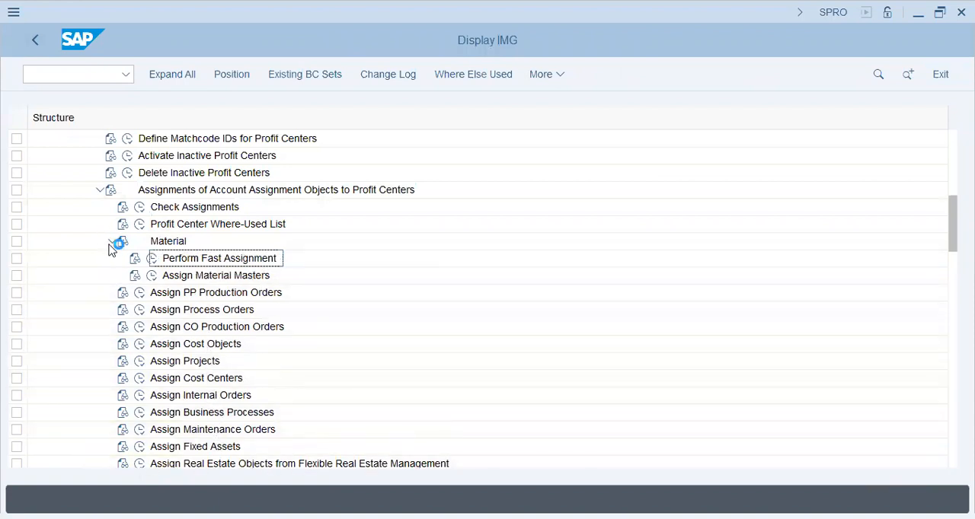
{"action": "left_click", "coordinate": [111, 242]}
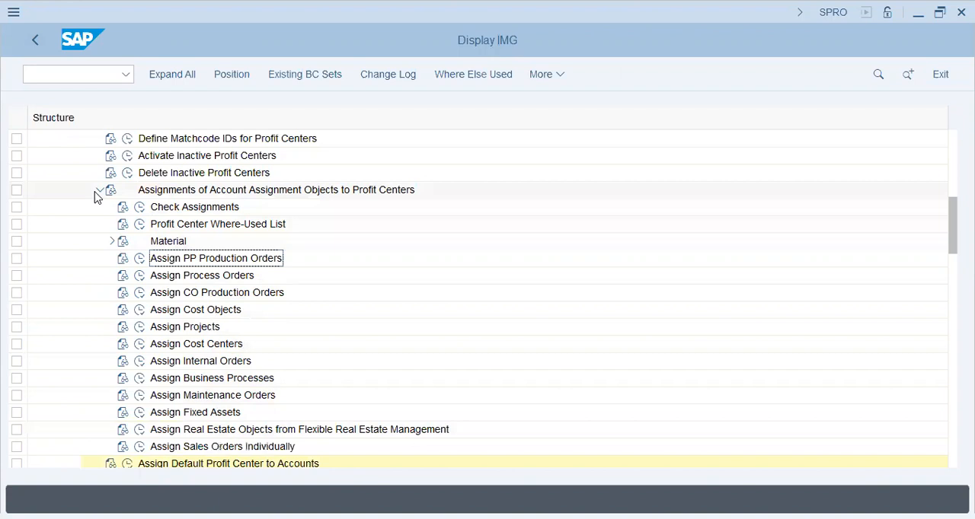
{"action": "left_click", "coordinate": [100, 190]}
Open the Assign Default Profit Center to Accounts activity for company code AA46.
{"action": "left_click", "coordinate": [179, 208]}
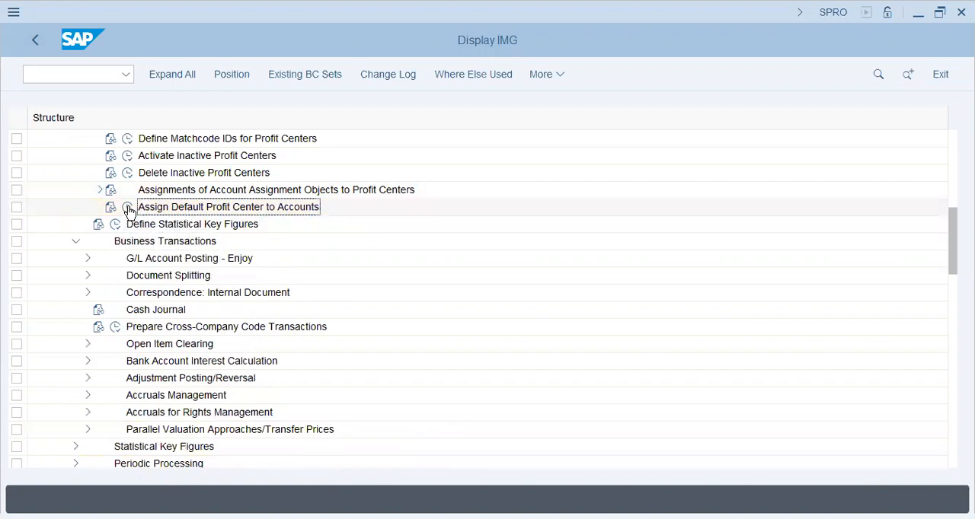
{"action": "scroll", "coordinate": [194, 218], "scroll_direction": "up", "scroll_amount": 7}
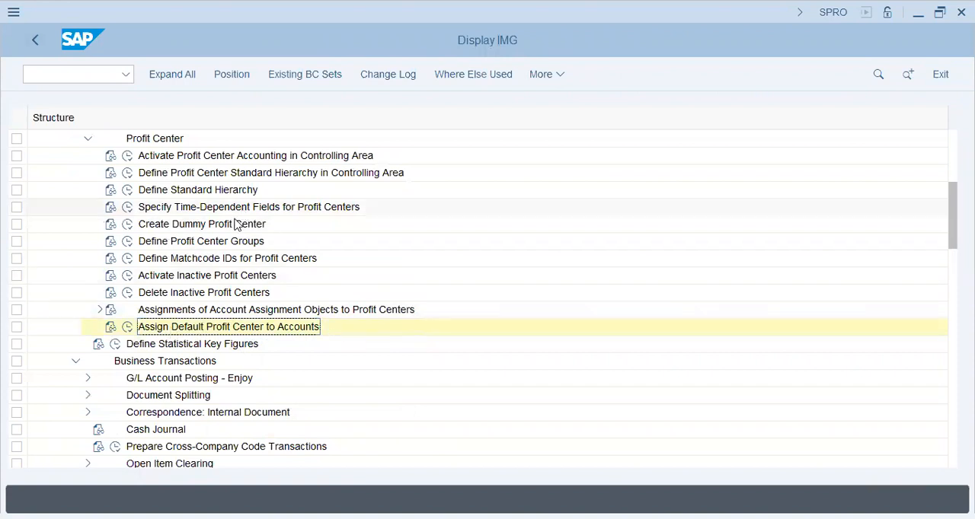
{"action": "left_click", "coordinate": [127, 327]}
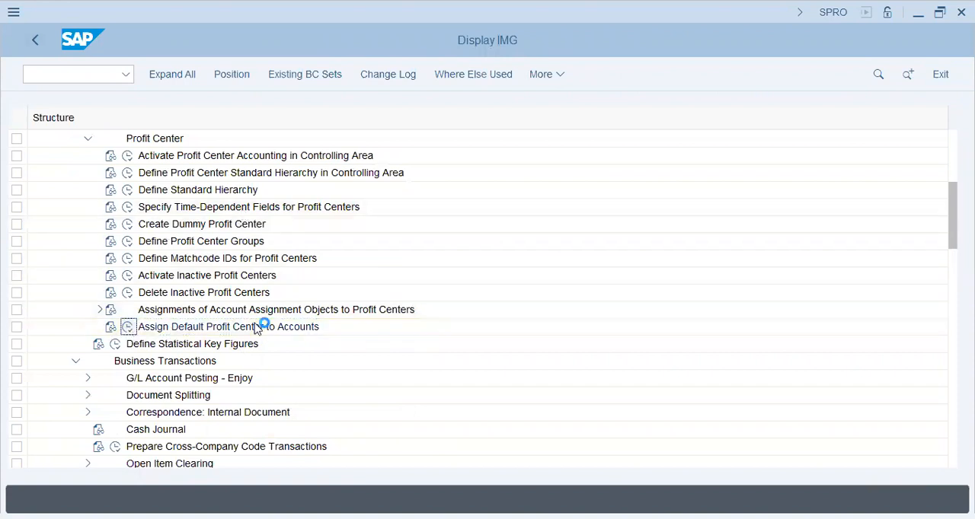
{"action": "type", "text": "aa46"}
{"action": "key", "text": "Return"}
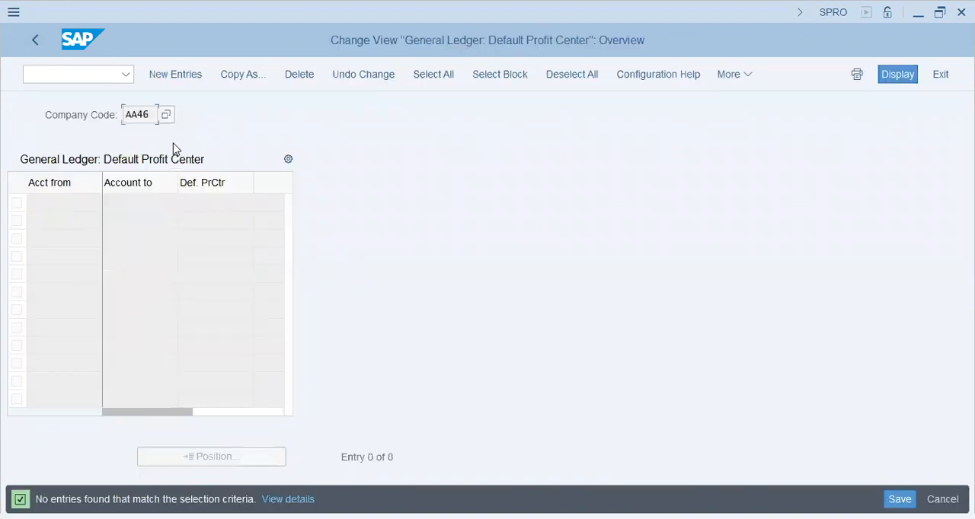
Add the eight account ranges and profit centers copied from AA42 as new entries for company code AA46 and validate them.
{"action": "left_click", "coordinate": [176, 74]}
{"action": "key", "text": "ctrl+v"}
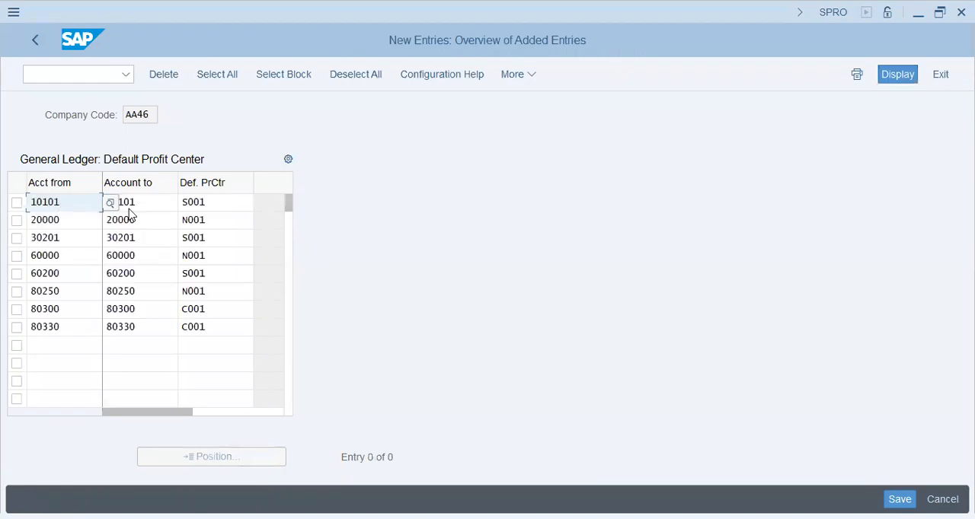
{"action": "key", "text": "Return"}
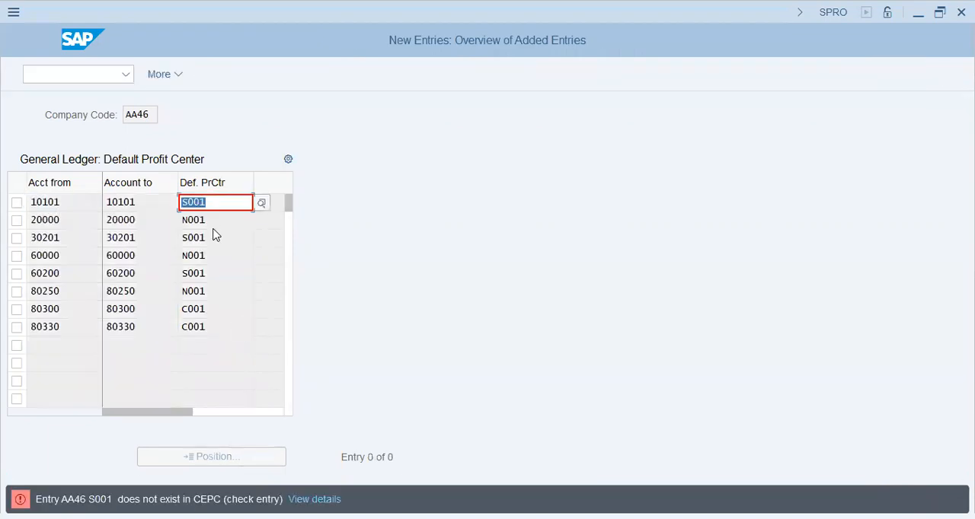